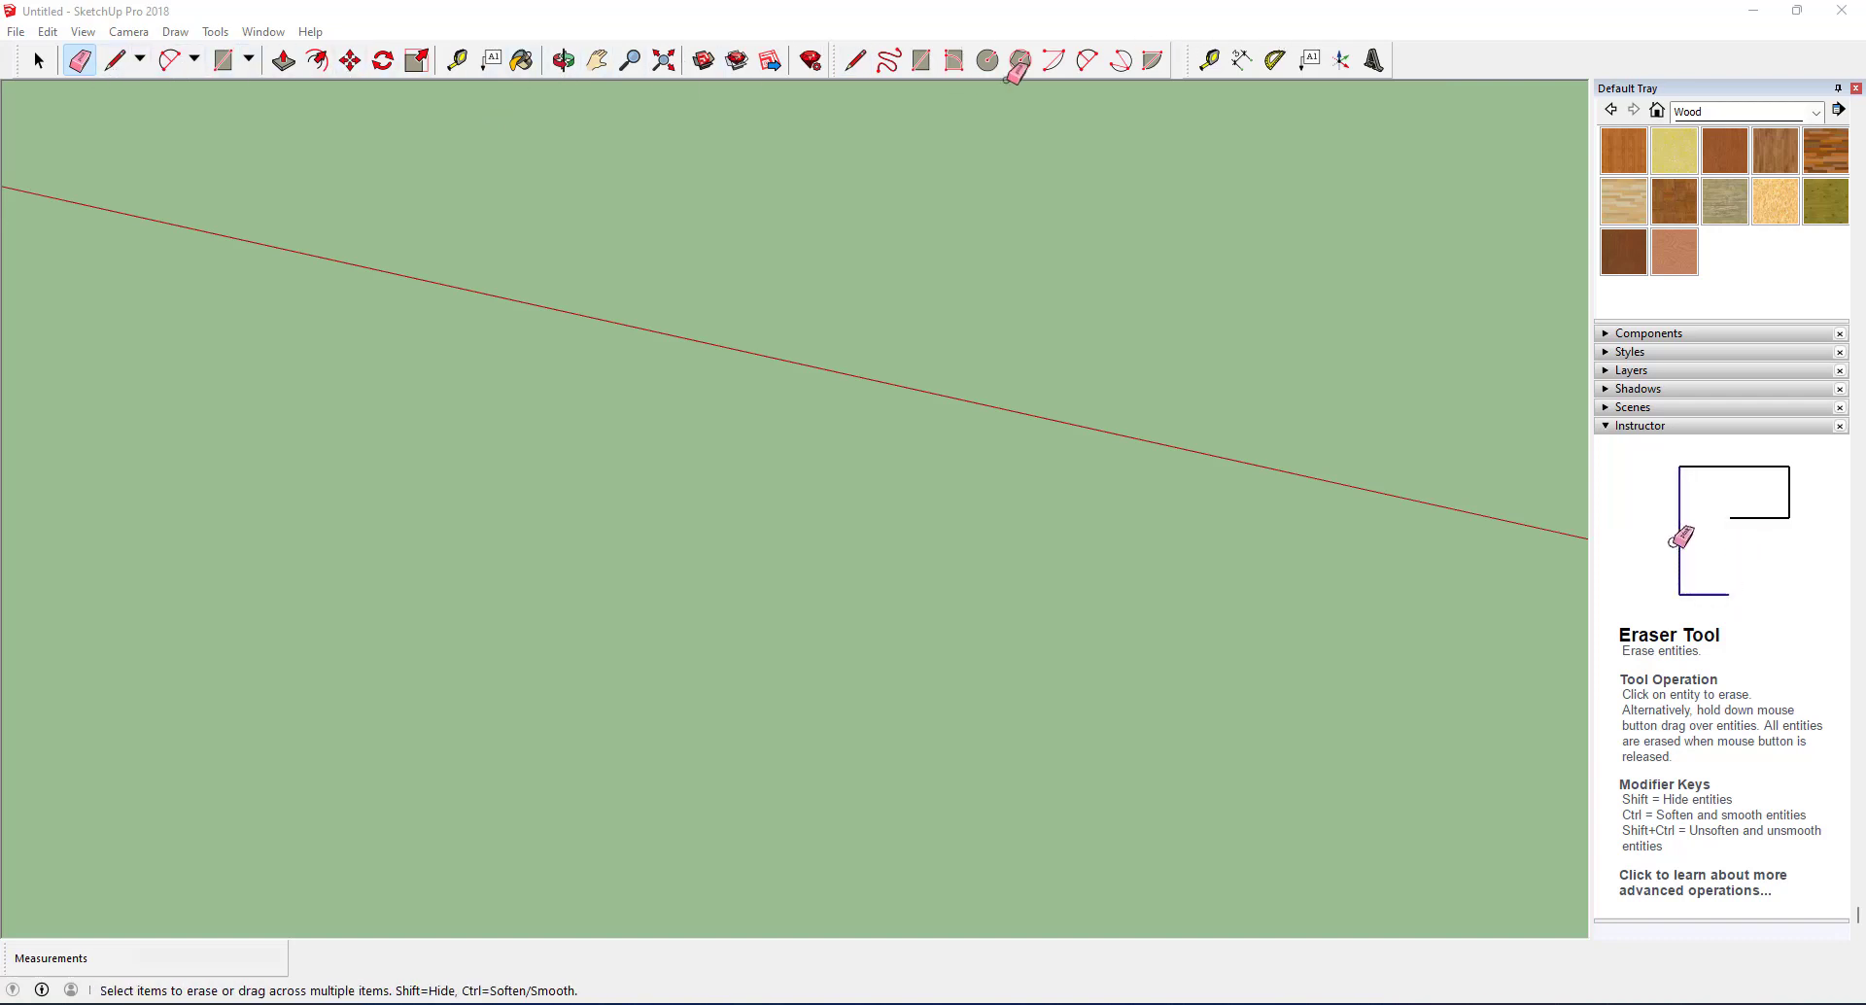
pyautogui.rightClick(1415, 66)
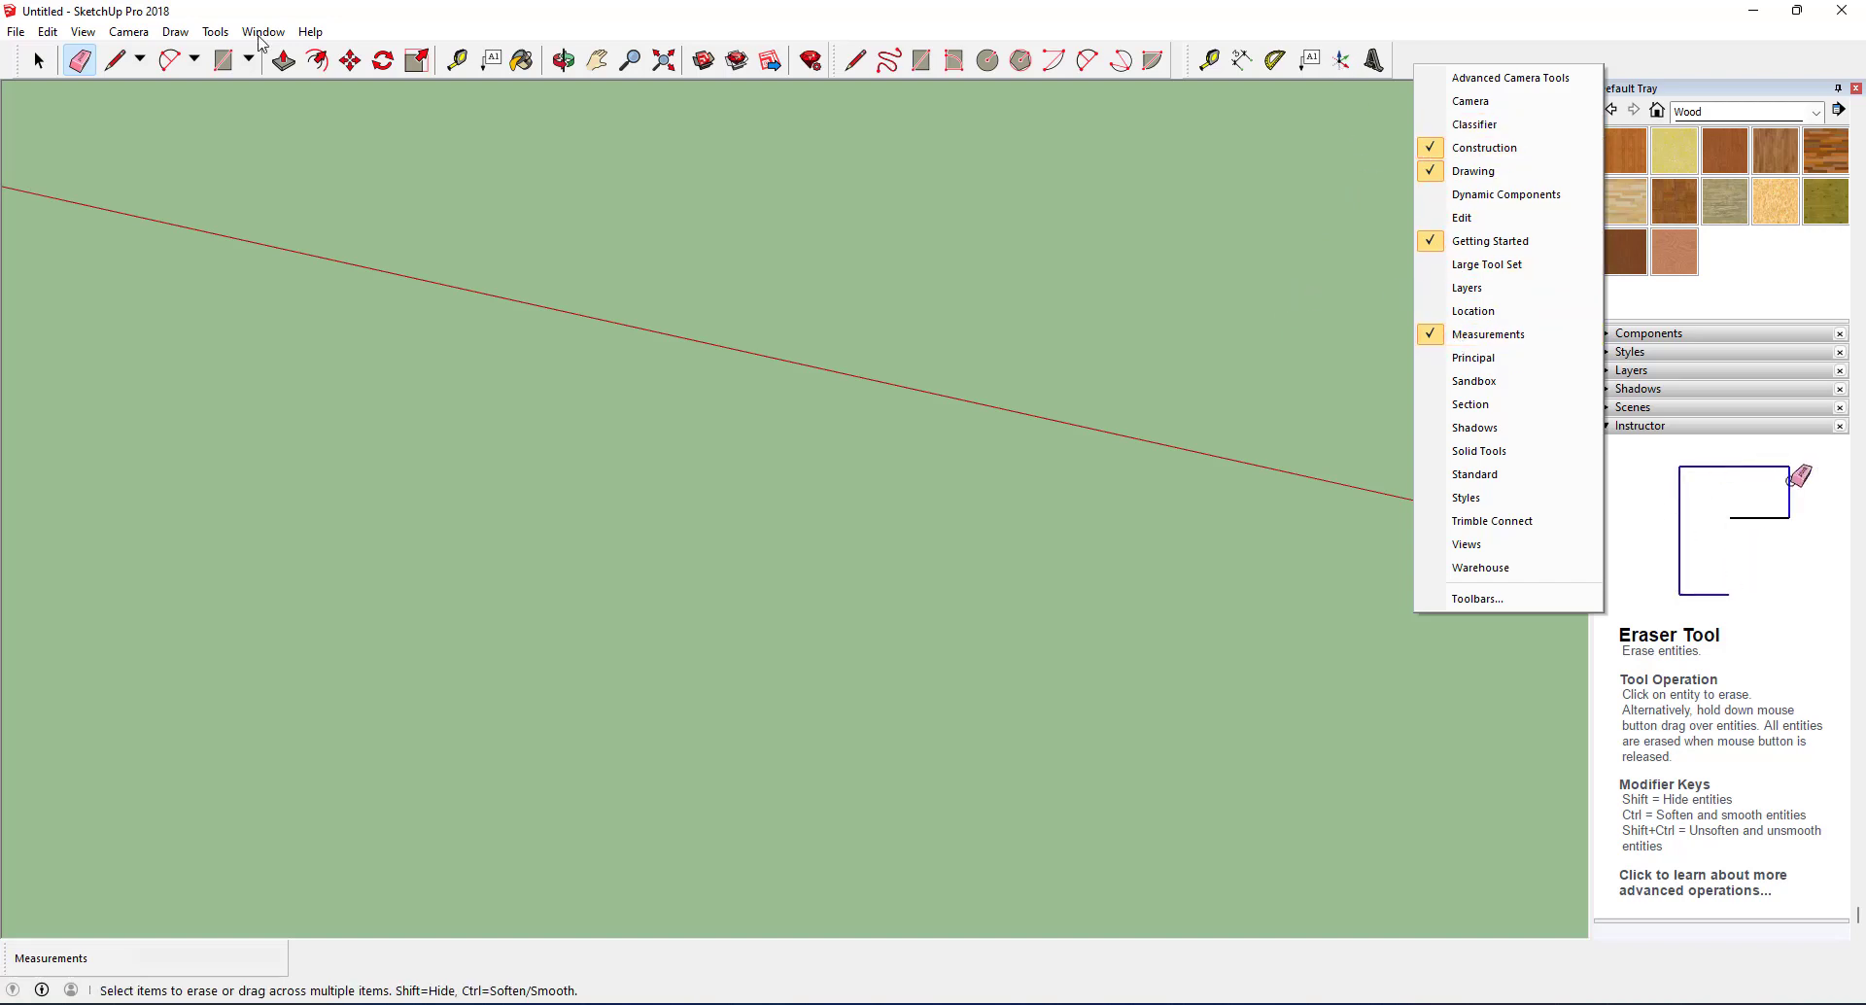
pyautogui.click(1089, 612)
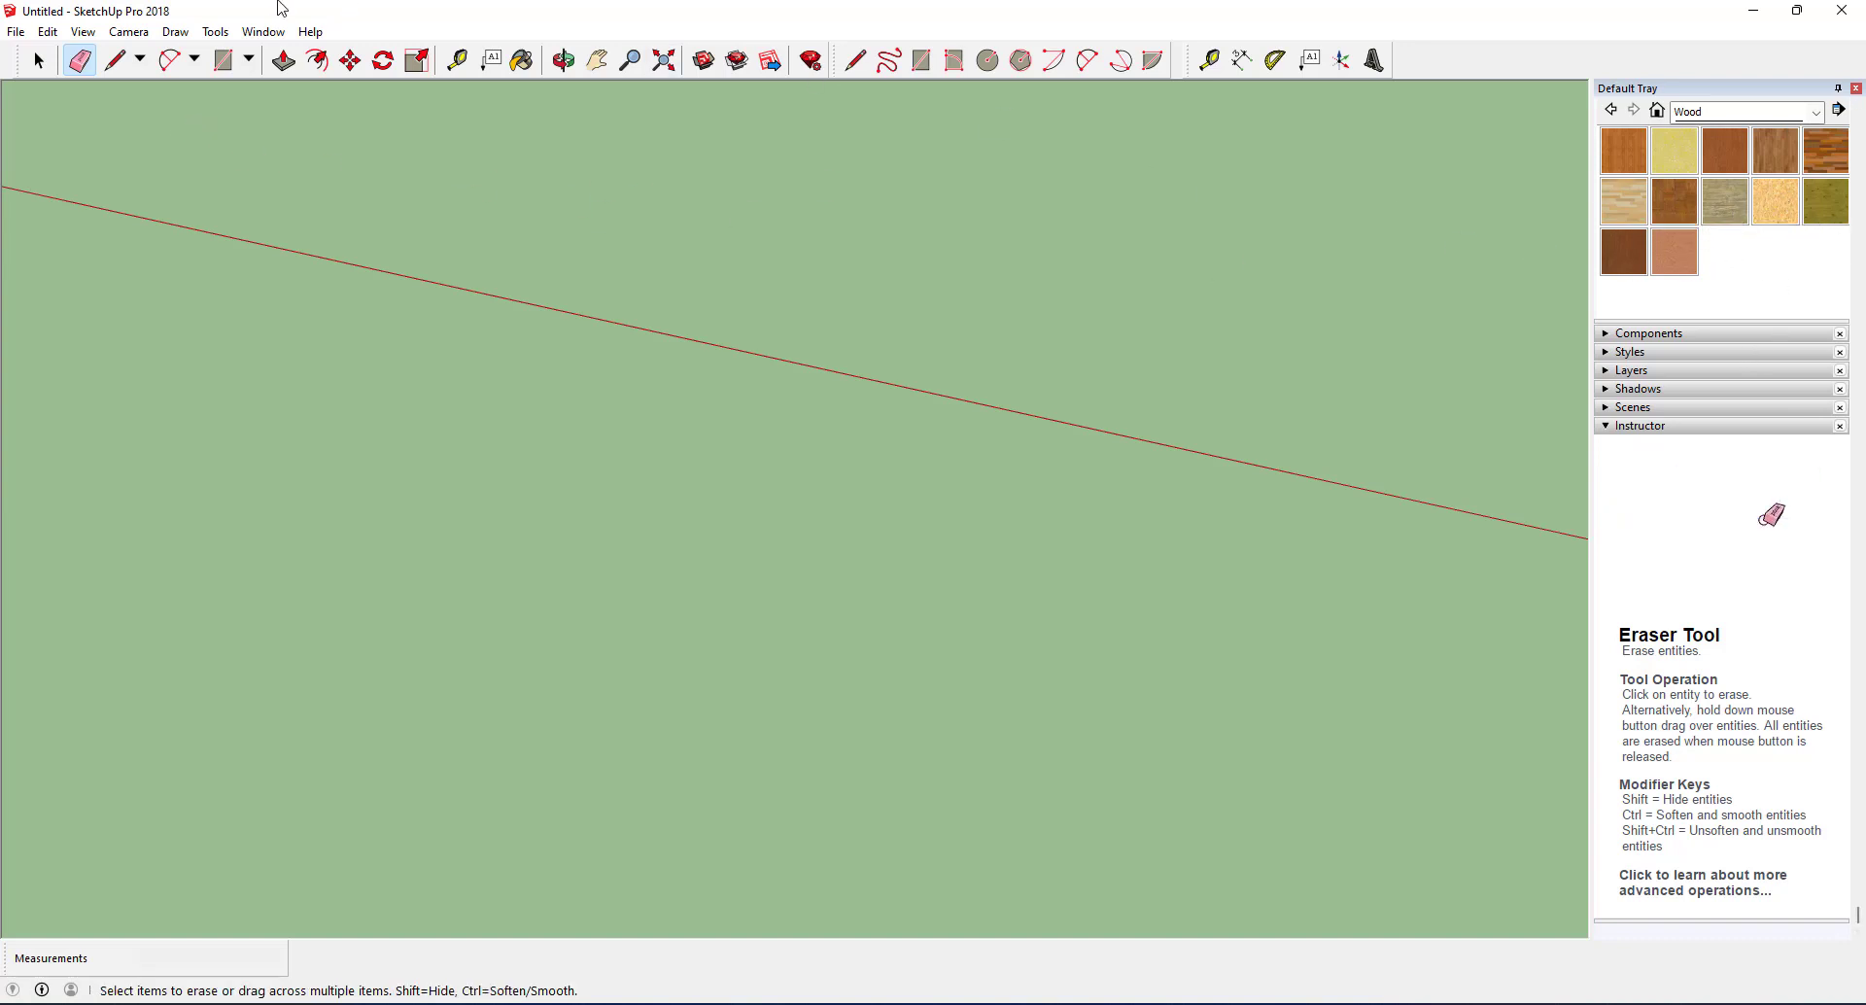
pyautogui.click(265, 32)
pyautogui.moveTo(294, 58)
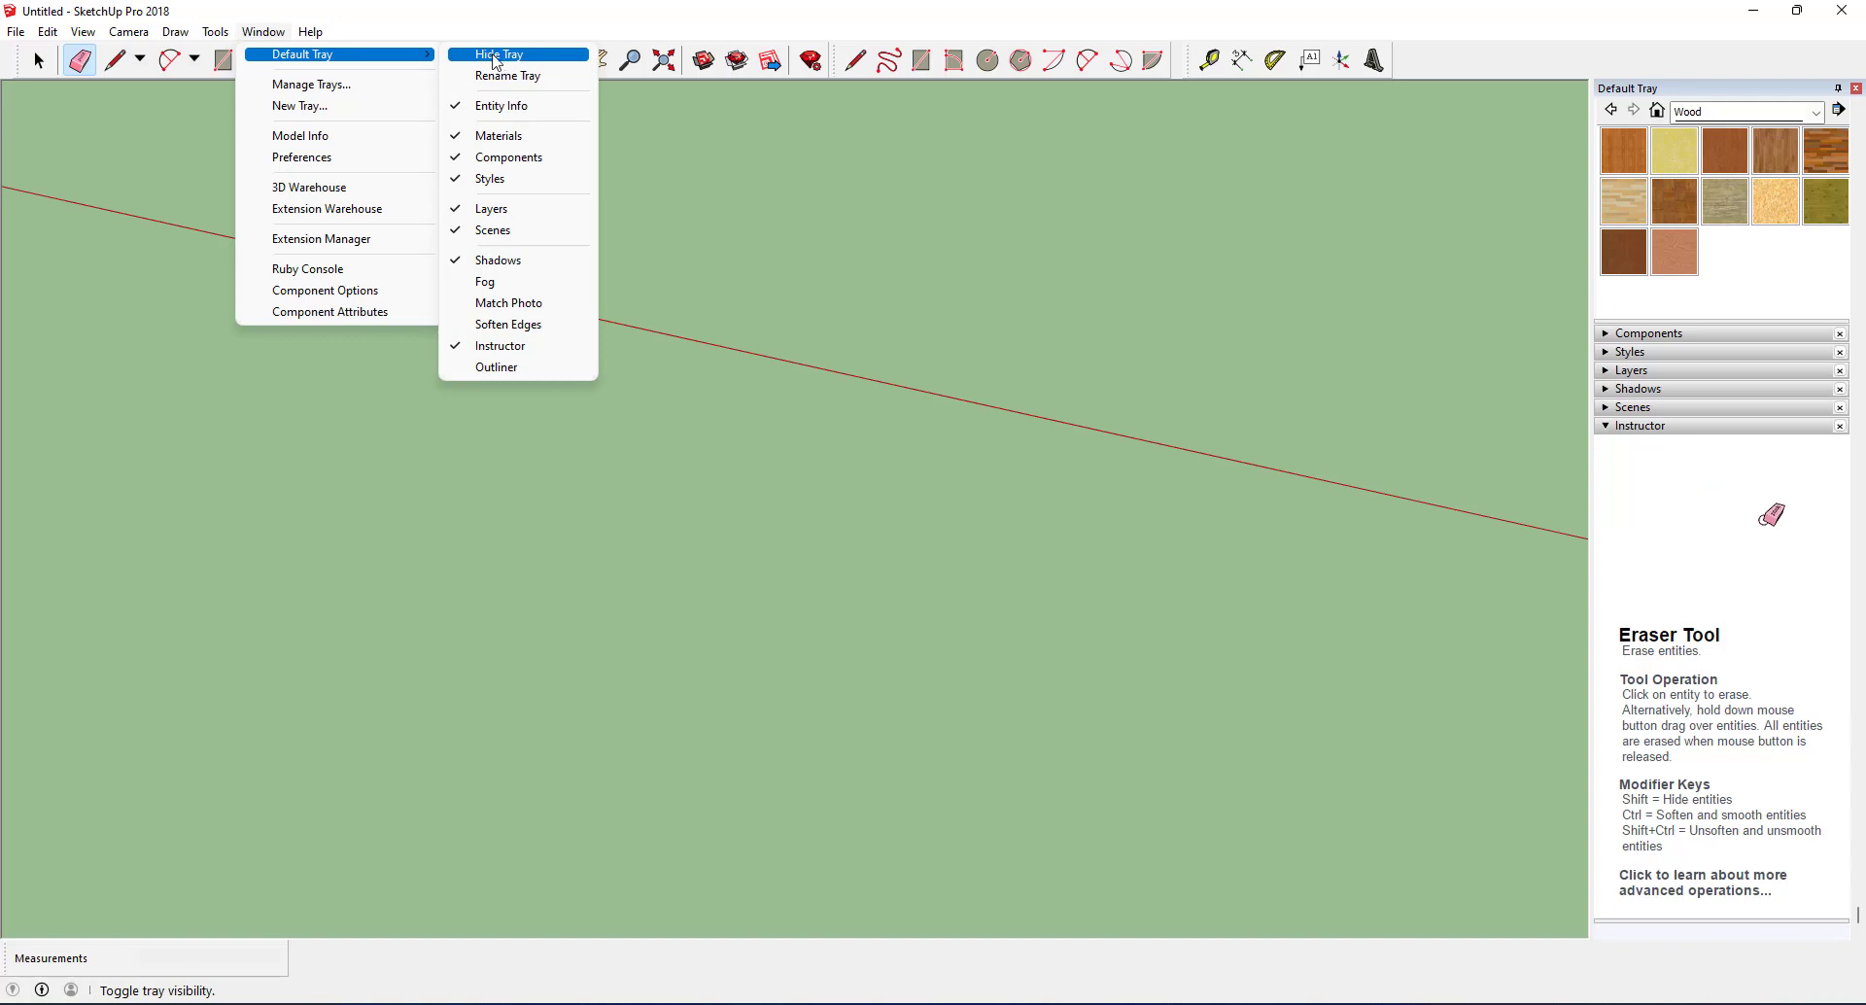
pyautogui.click(716, 586)
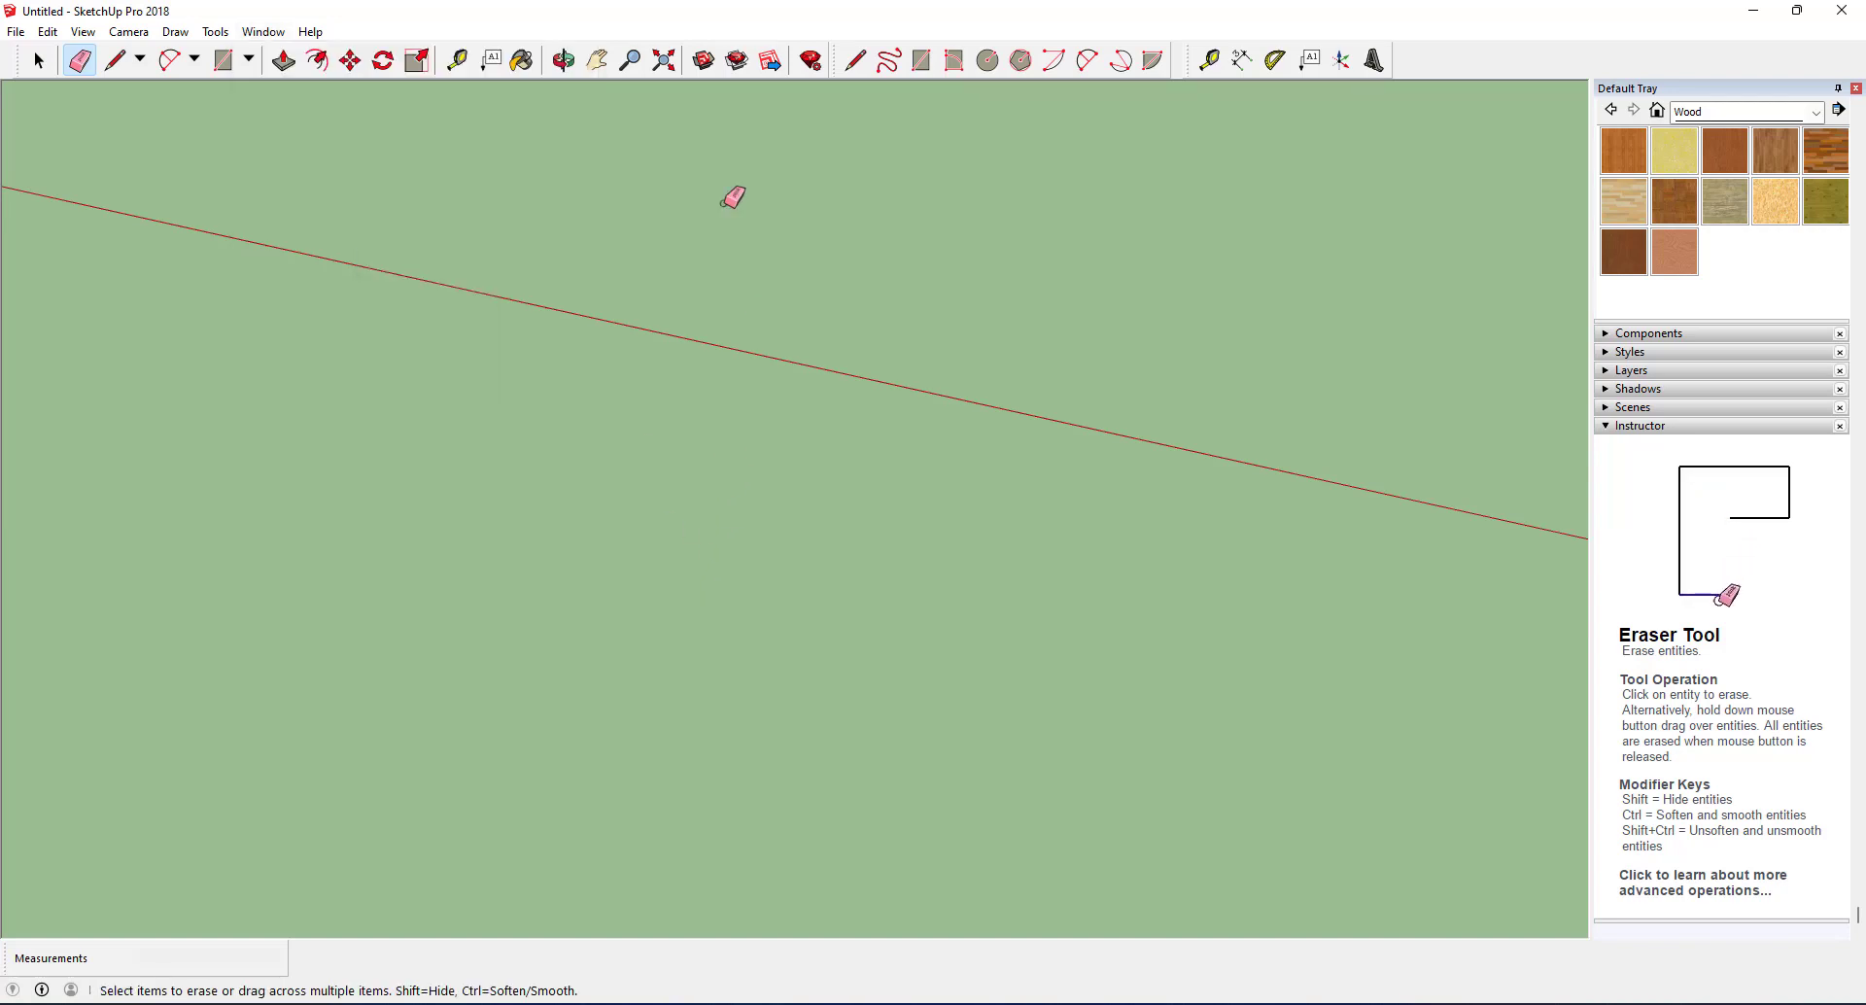
pyautogui.click(1814, 111)
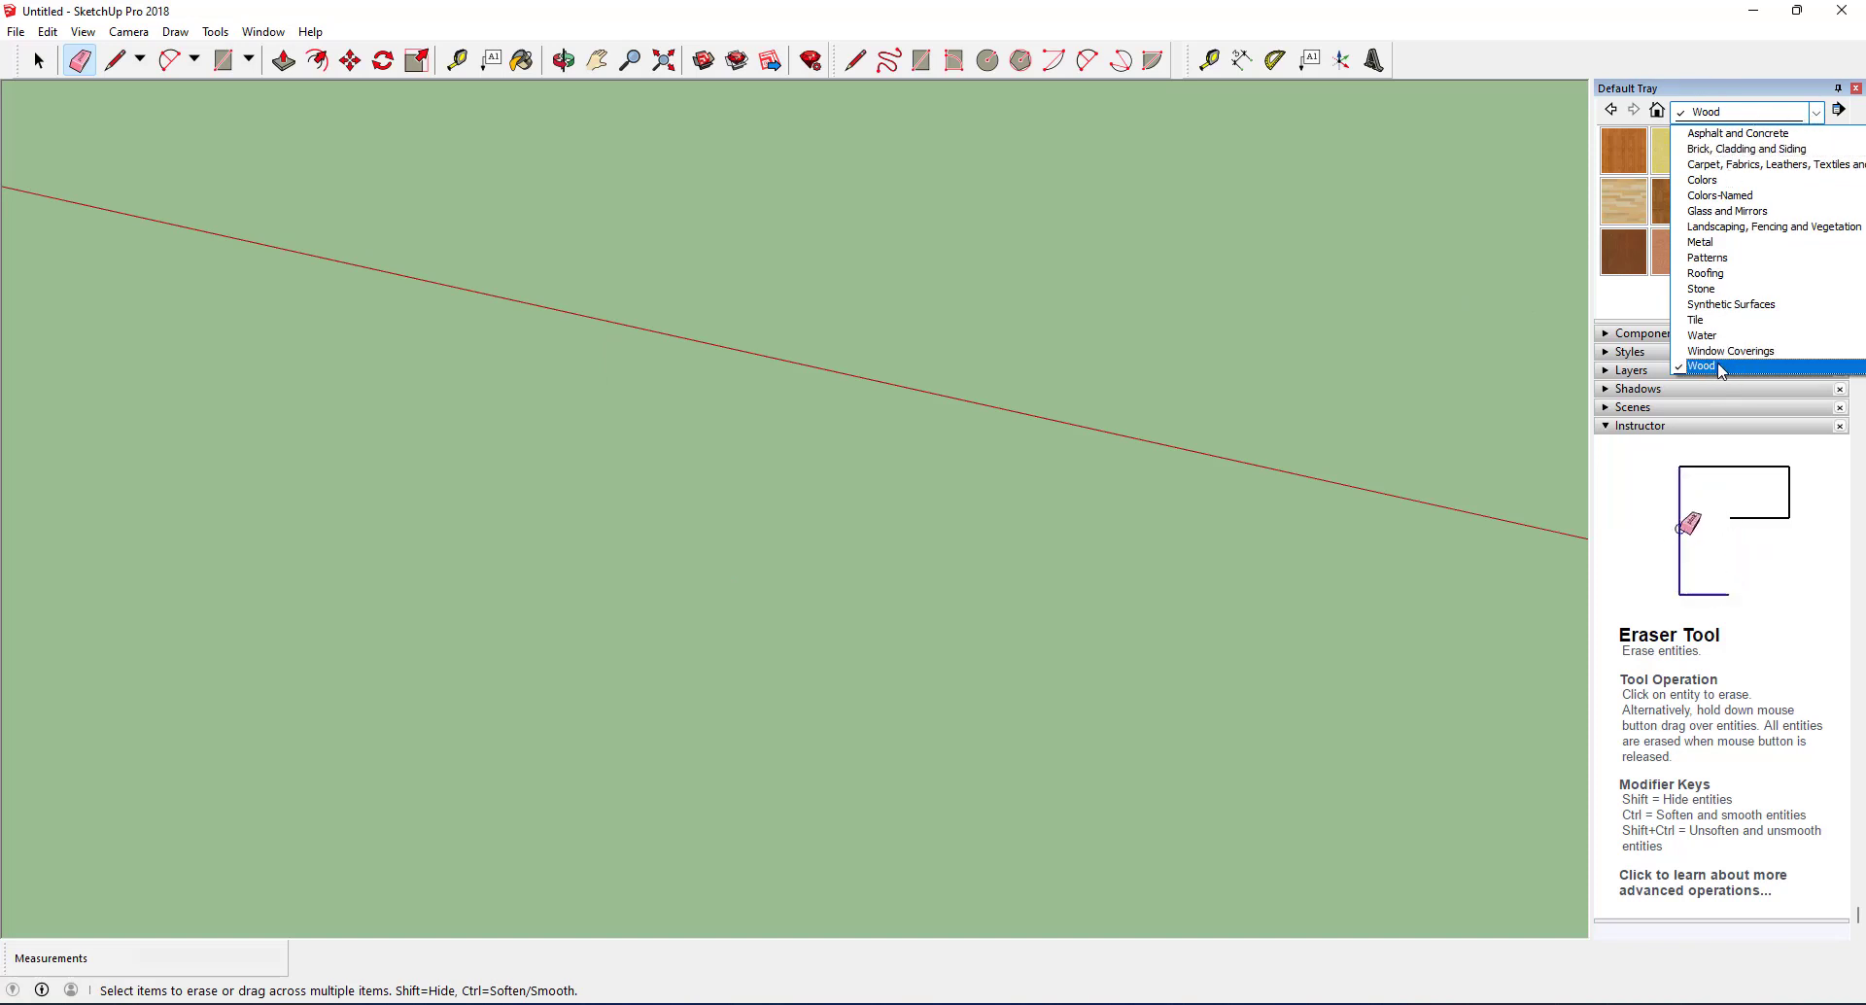
pyautogui.click(1655, 311)
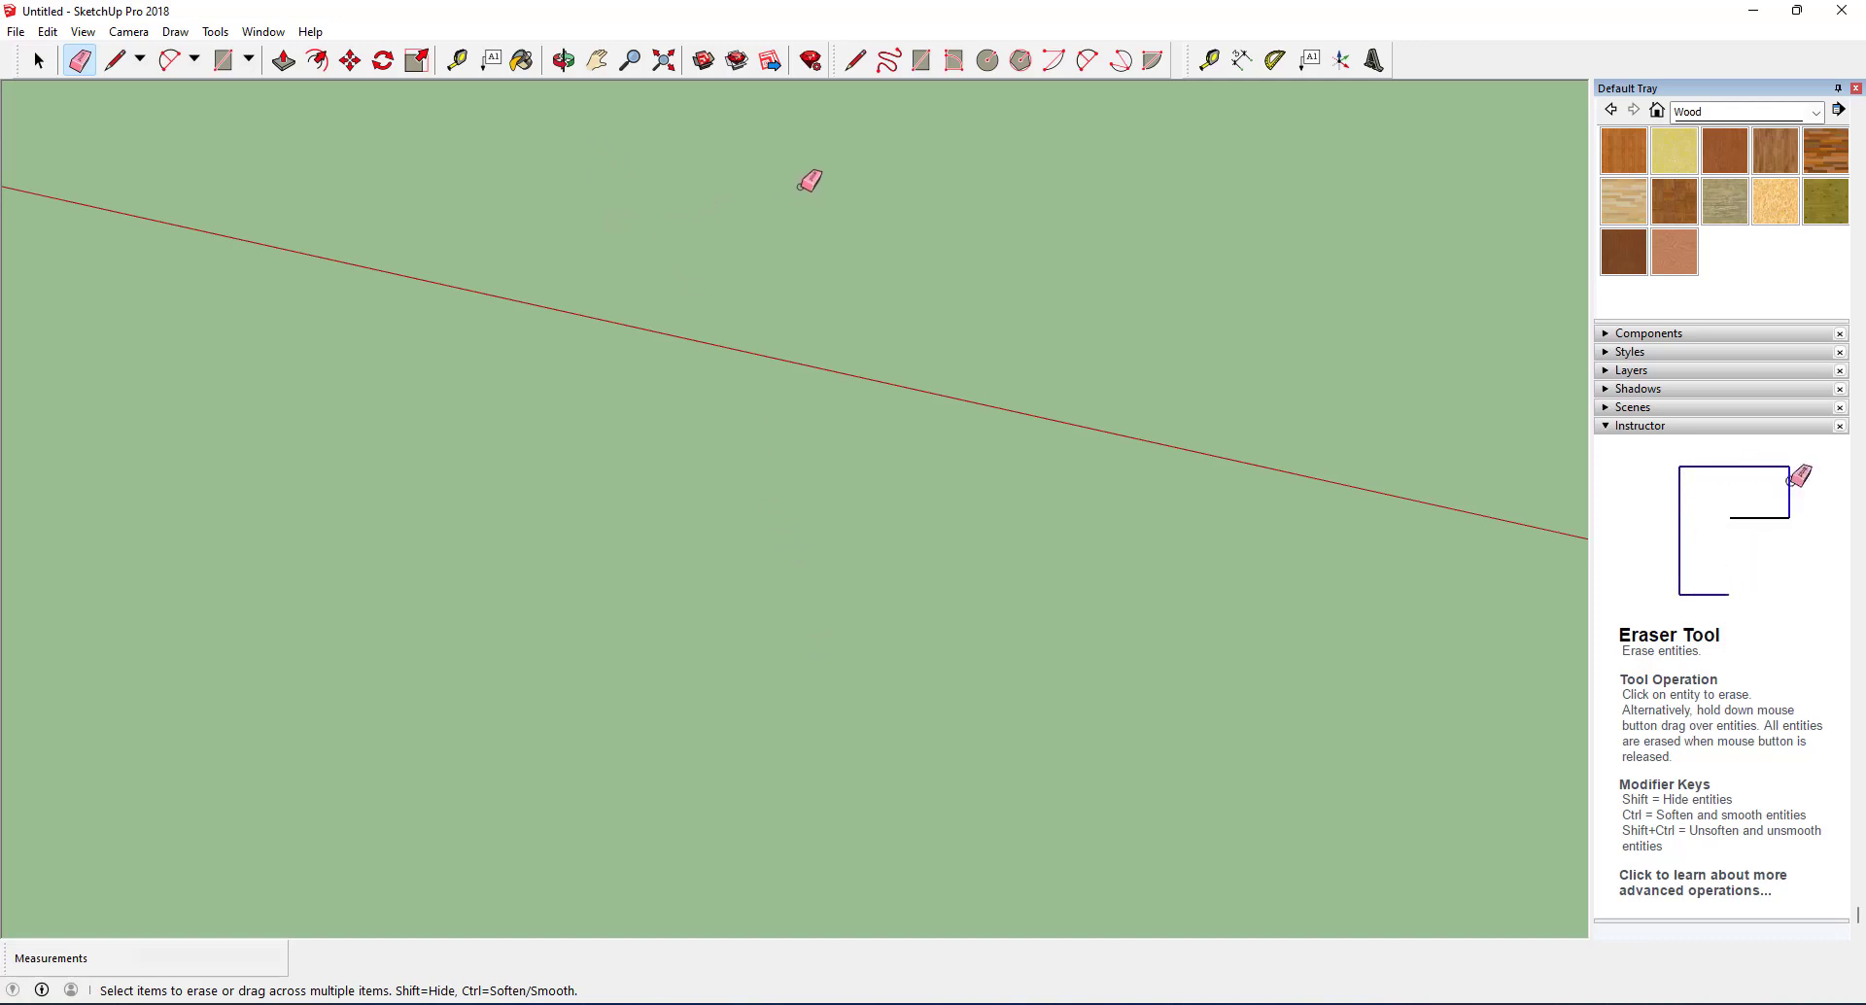
pyautogui.click(922, 70)
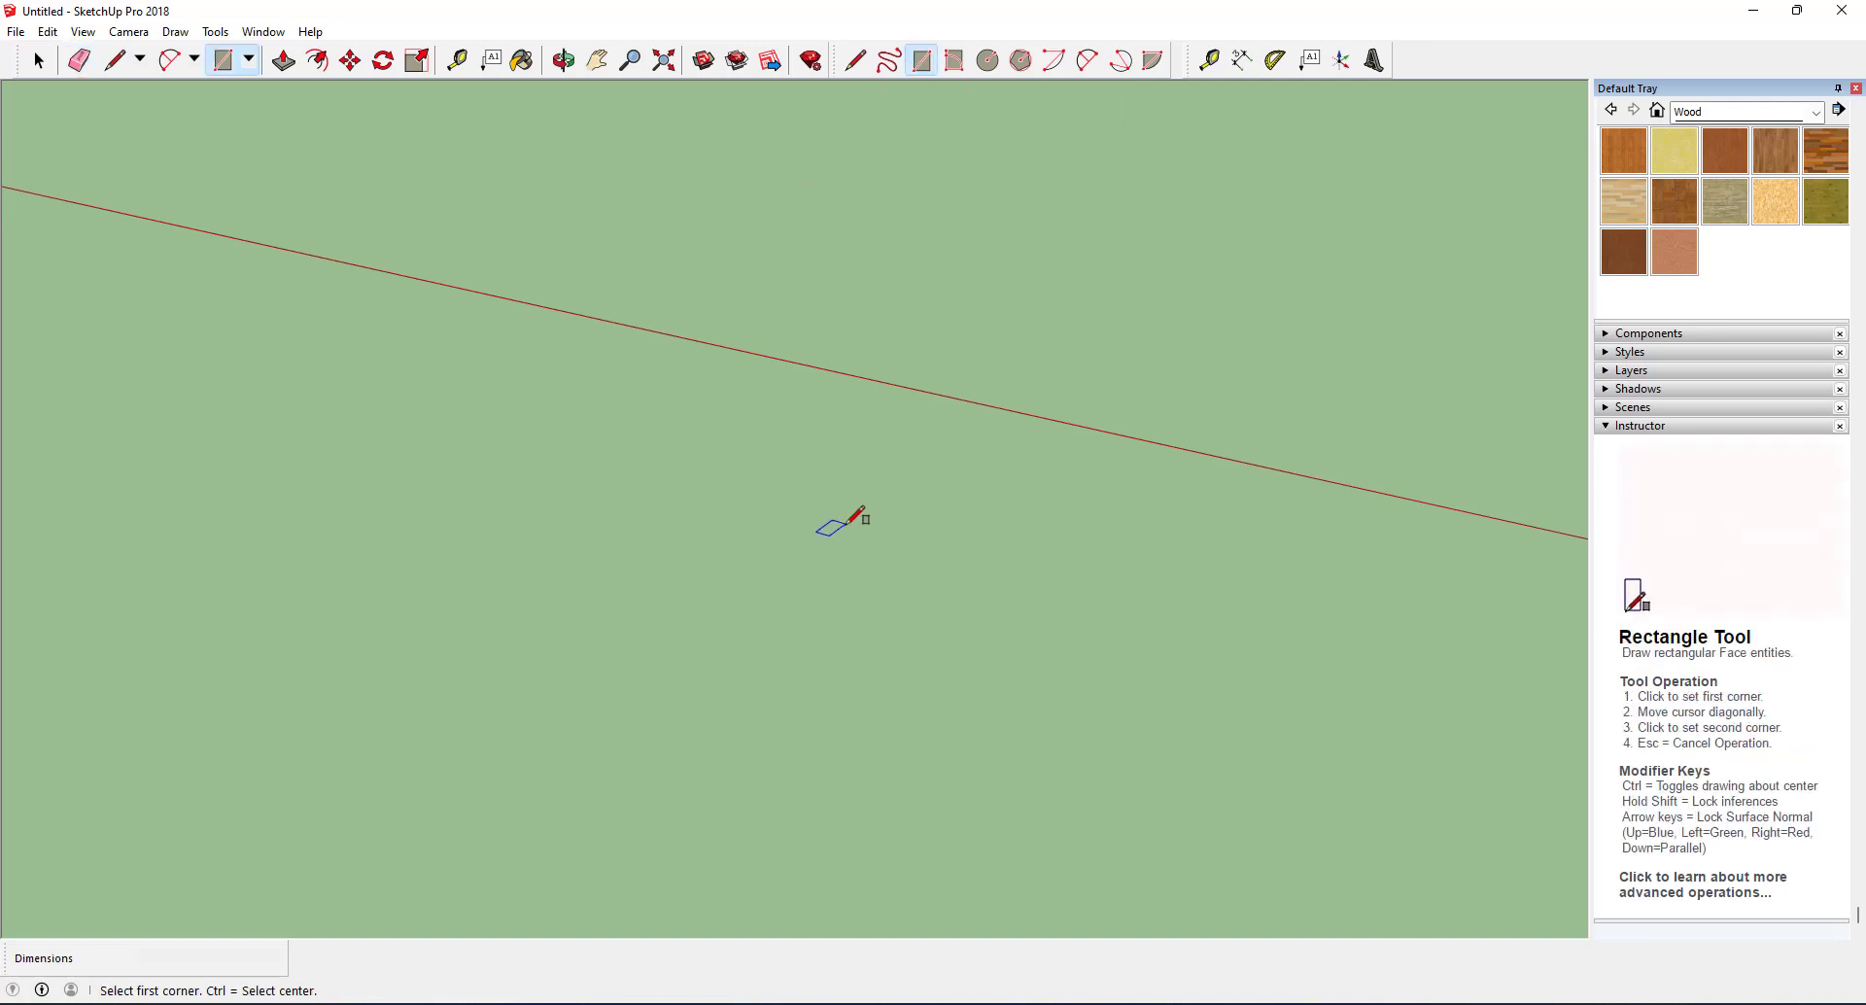
pyautogui.click(425, 405)
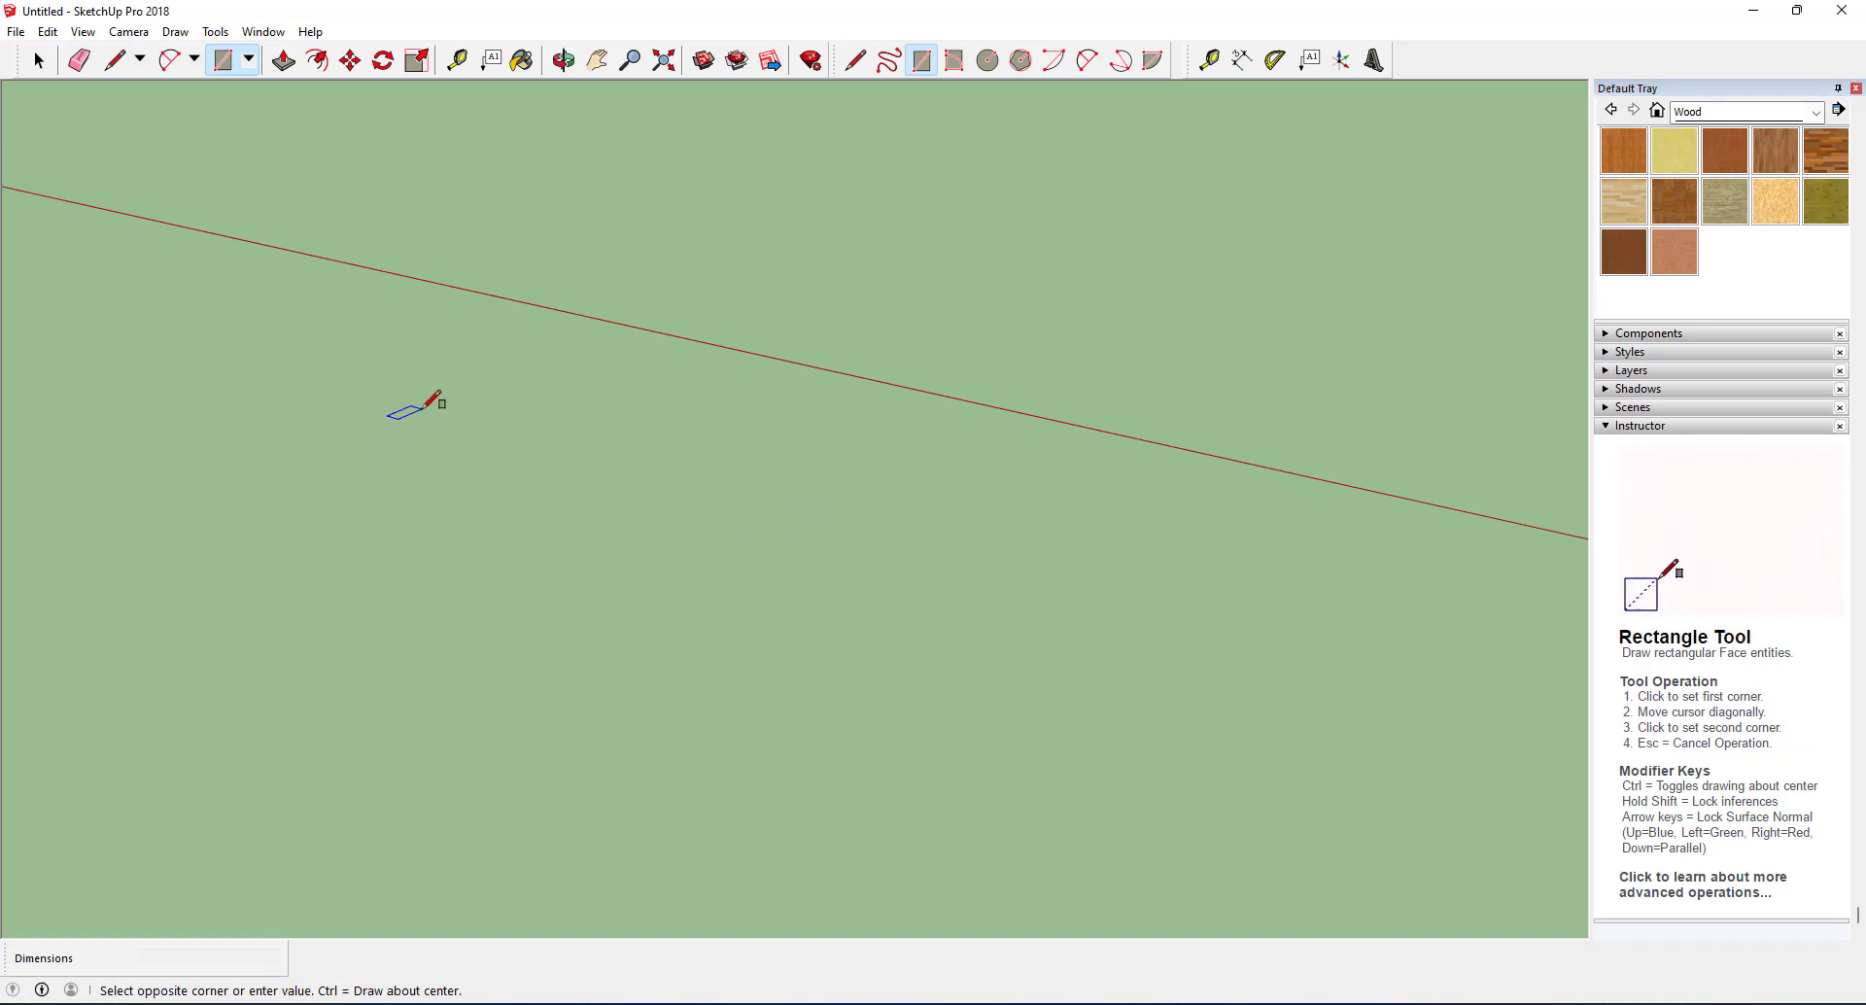
pyautogui.click(425, 406)
pyautogui.click(425, 402)
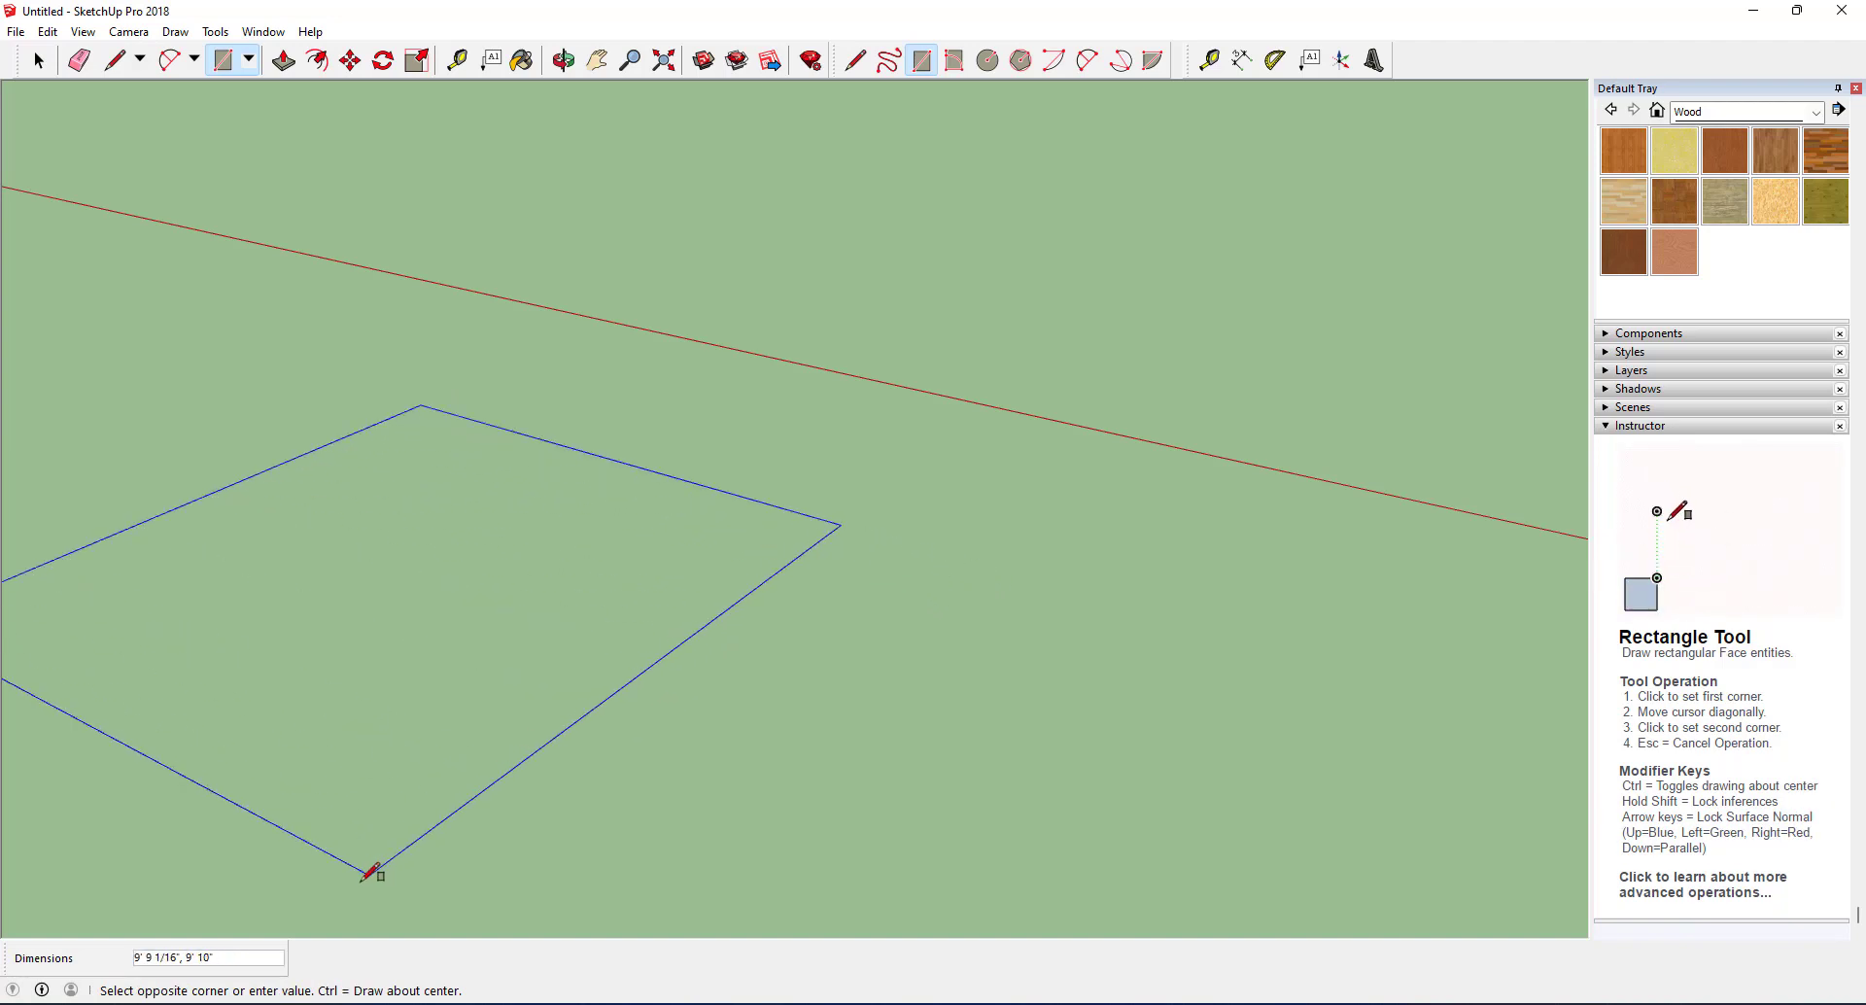
pyautogui.scroll(4, 226, 964)
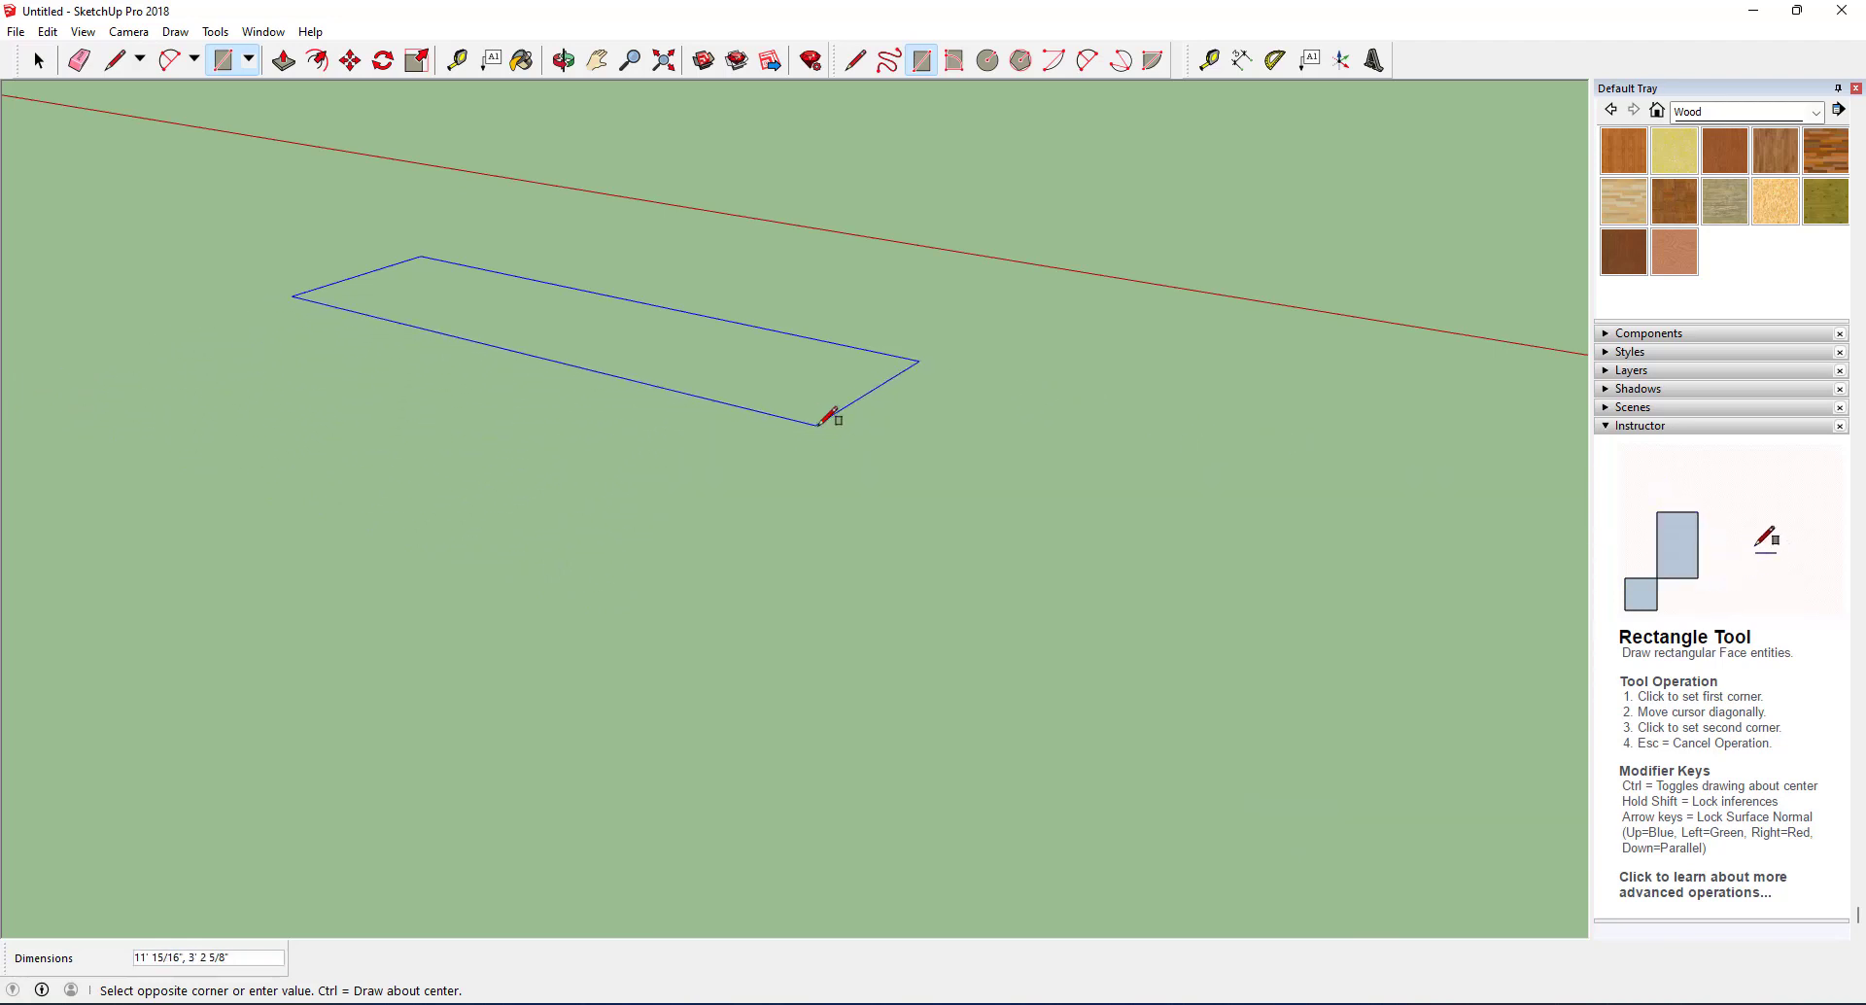
pyautogui.press('Escape')
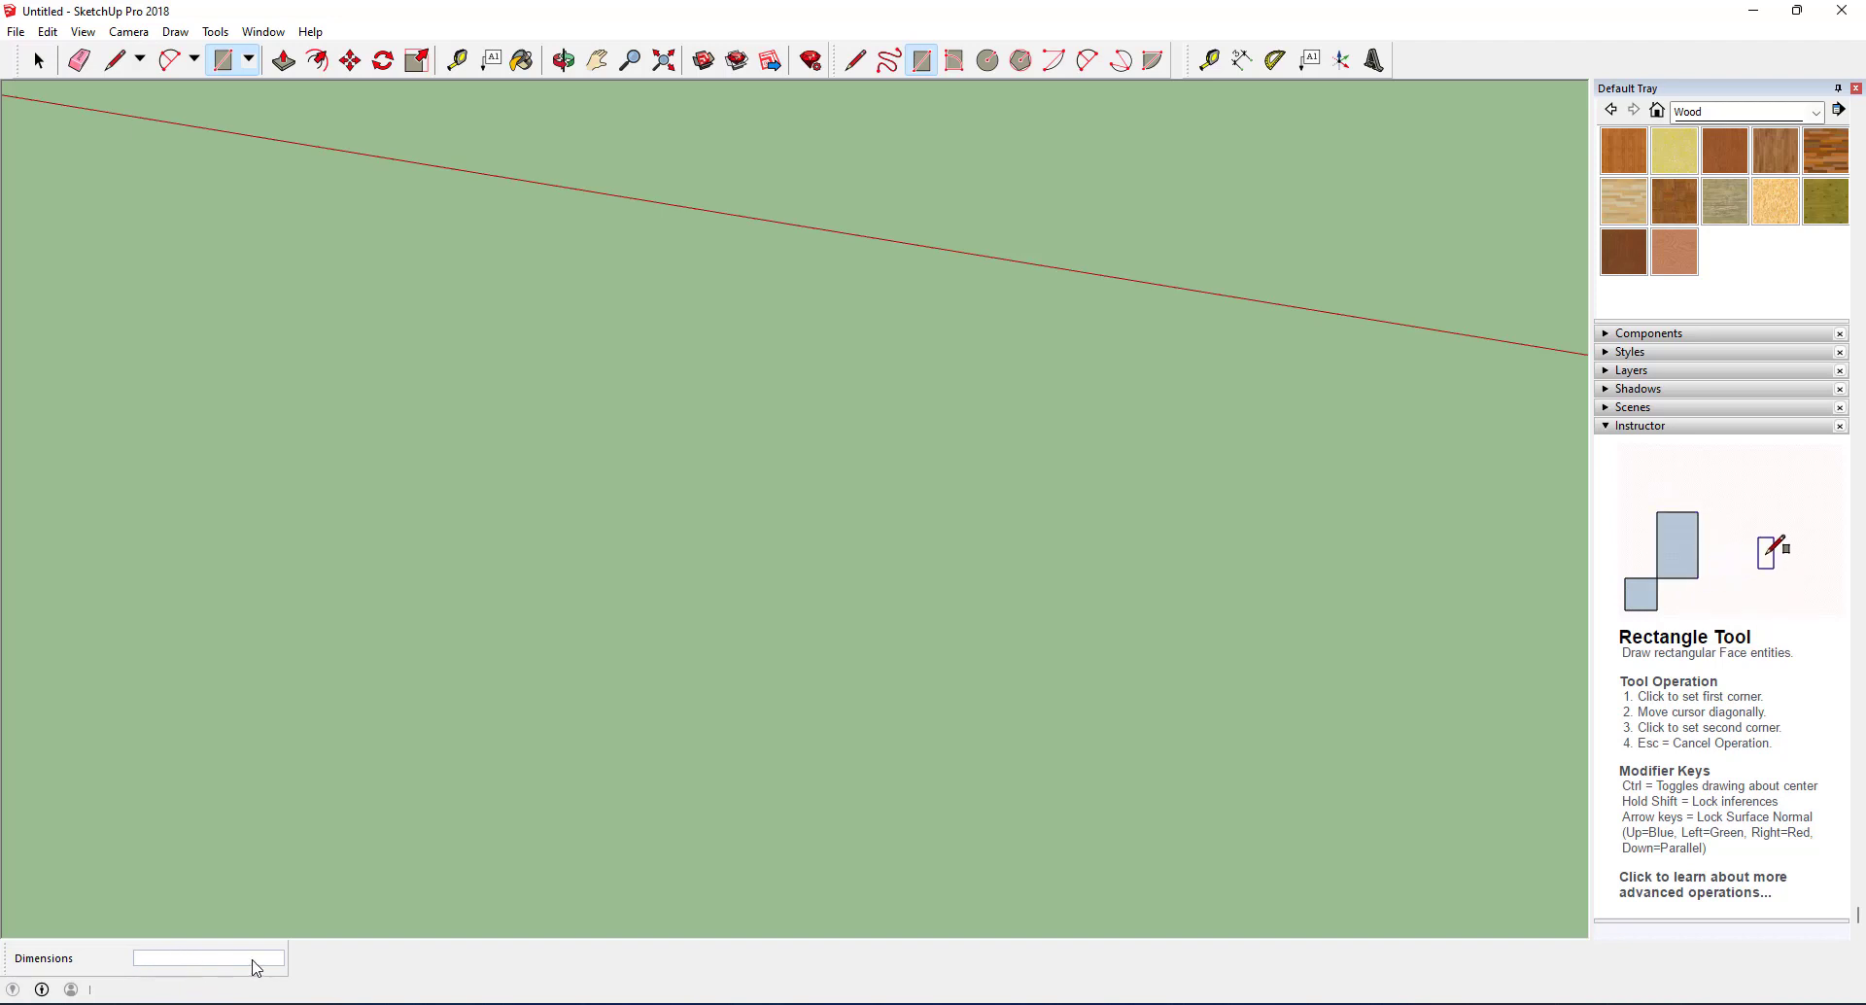
# Draw a rectangle on the ground measuring 8' by 3.5", starting below the red axis.
pyautogui.click(924, 64)
pyautogui.click(441, 268)
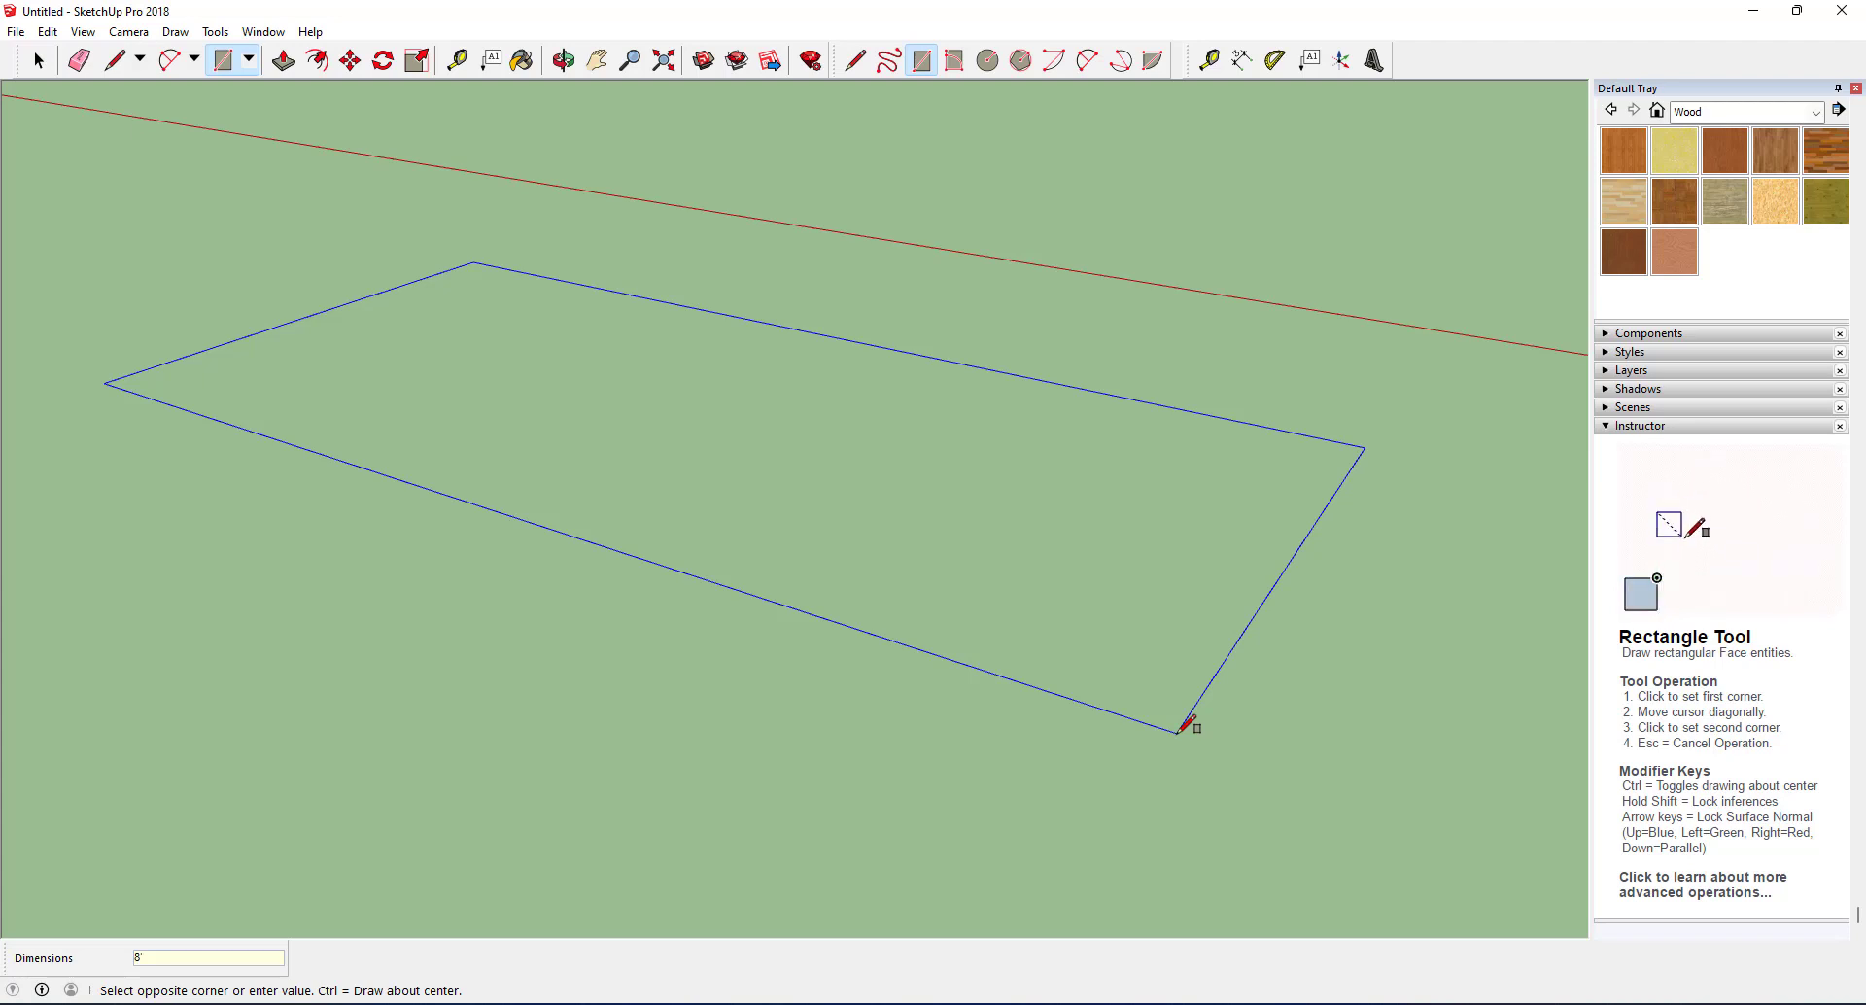
pyautogui.write(',')
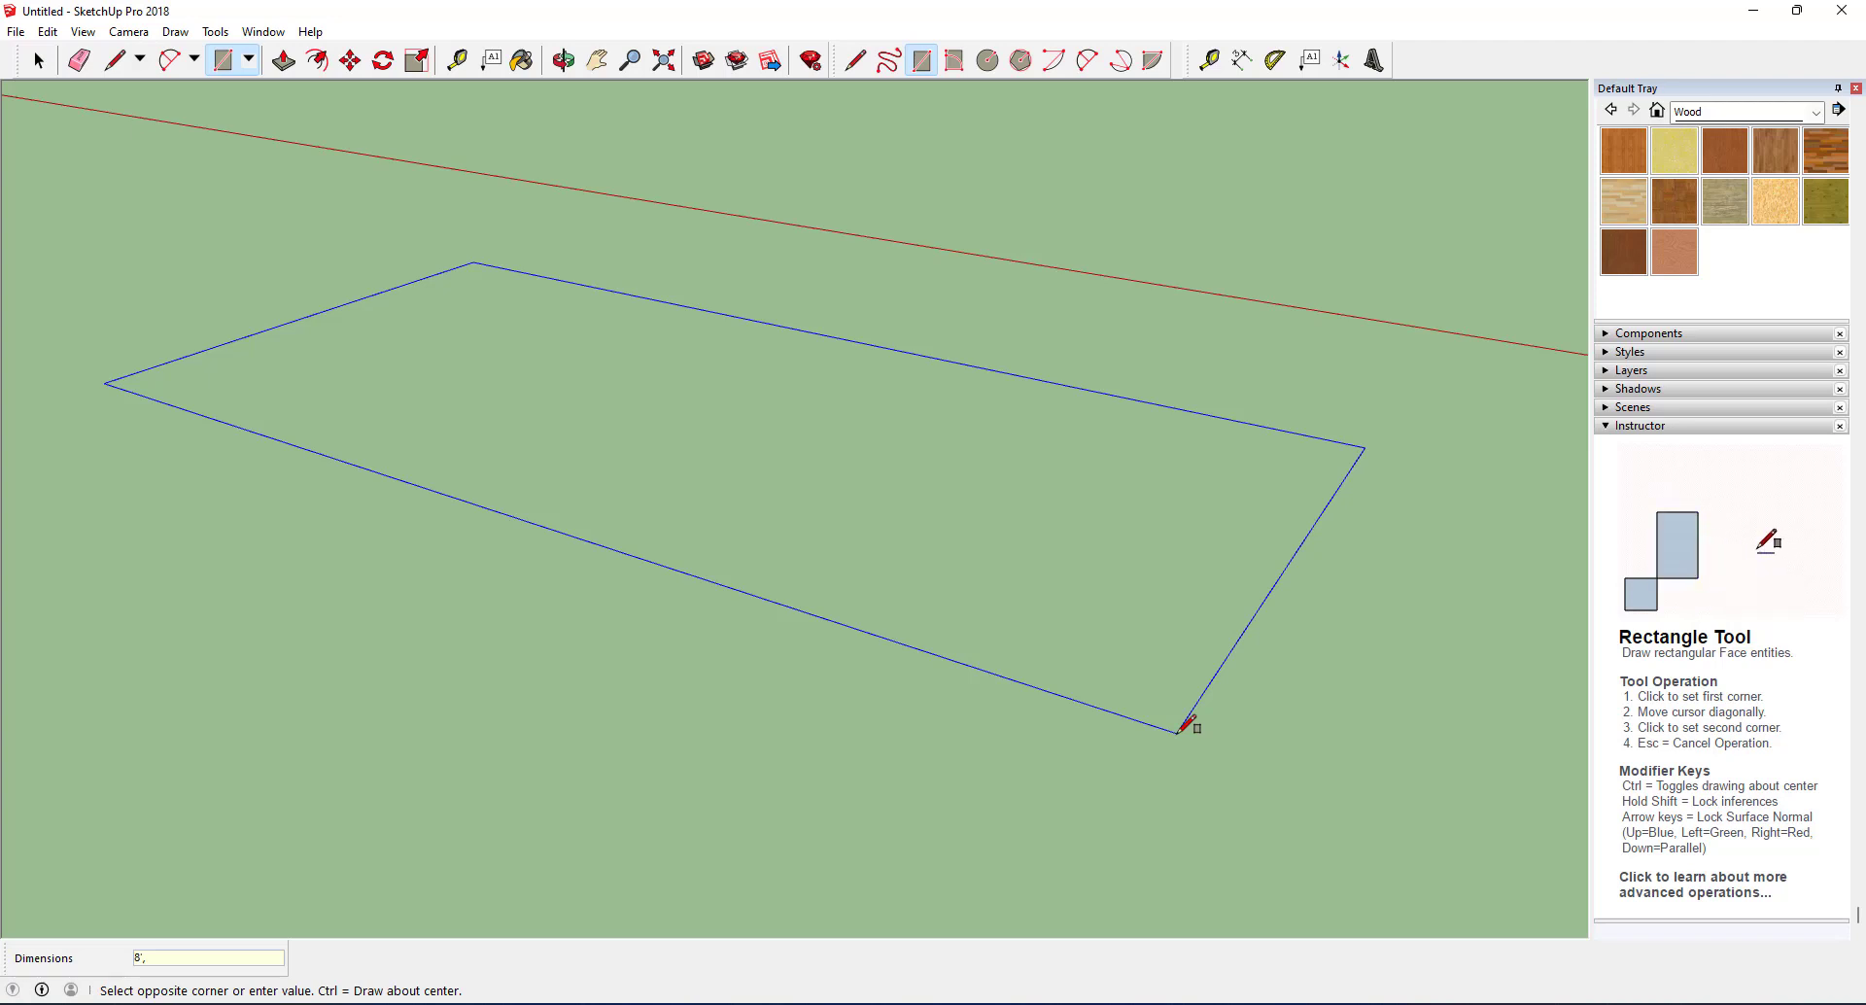
pyautogui.write(' 3.5')
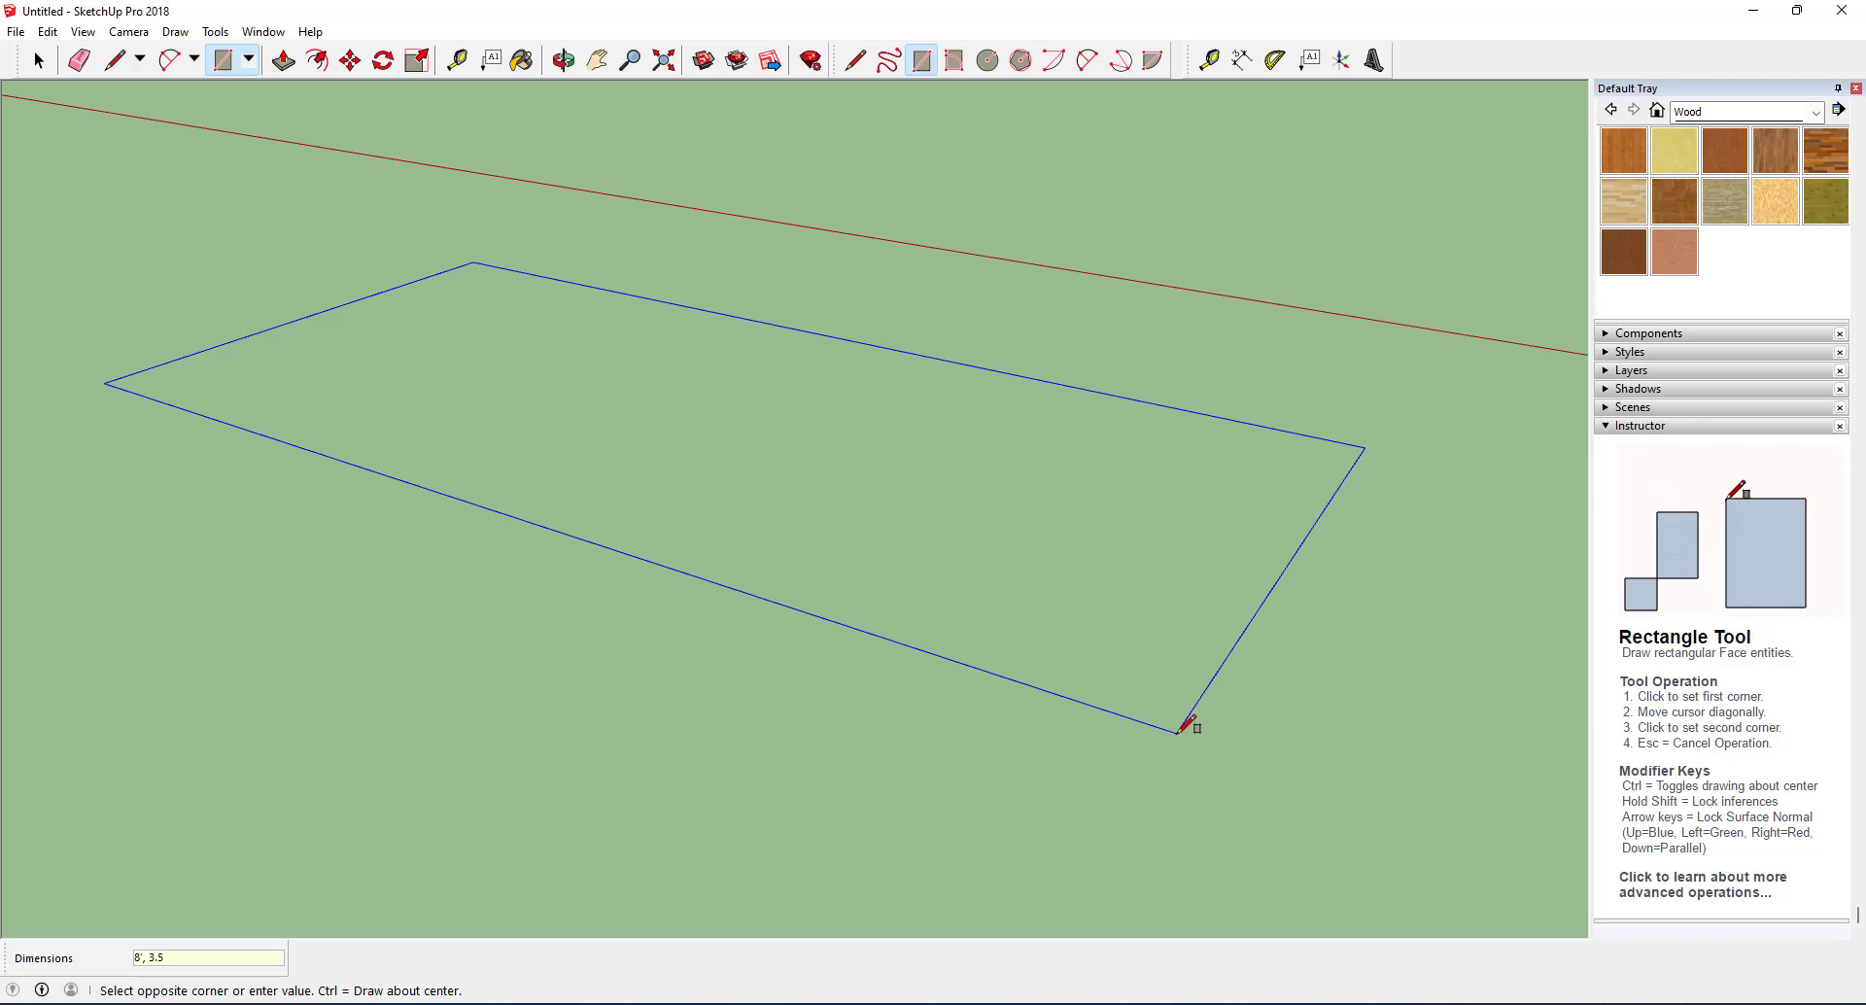
pyautogui.write('"')
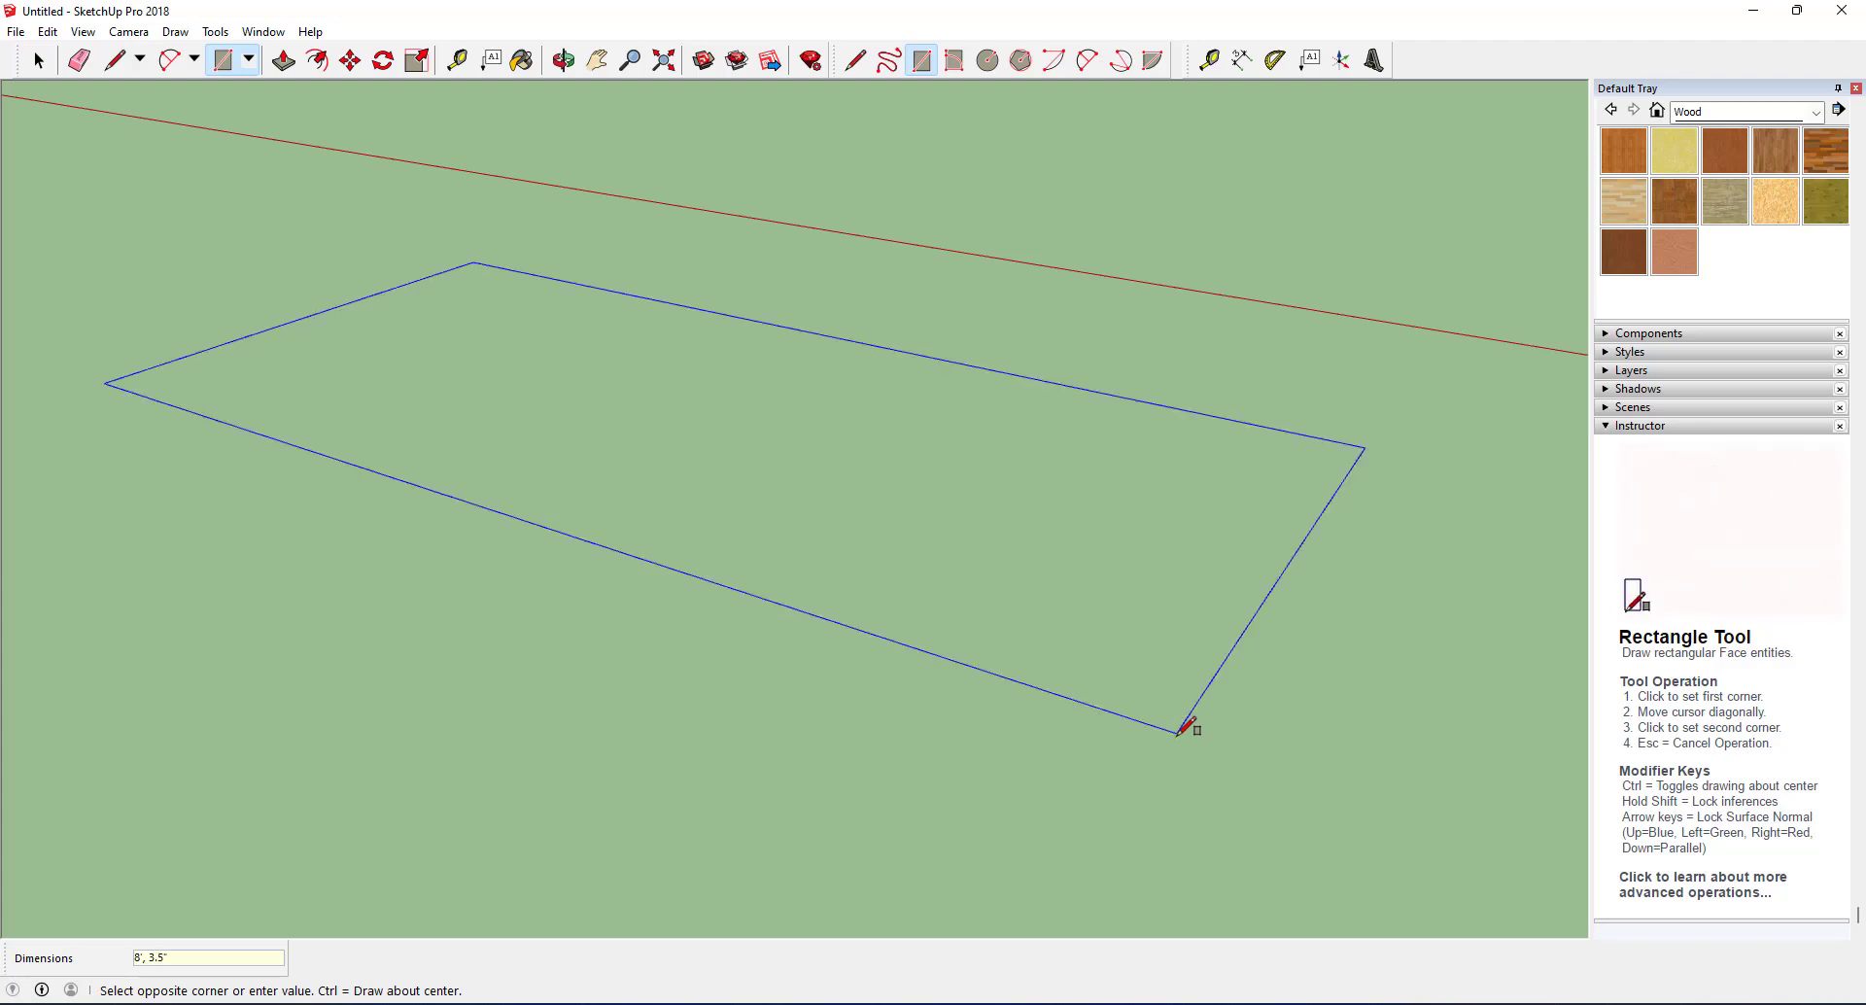
pyautogui.press('Return')
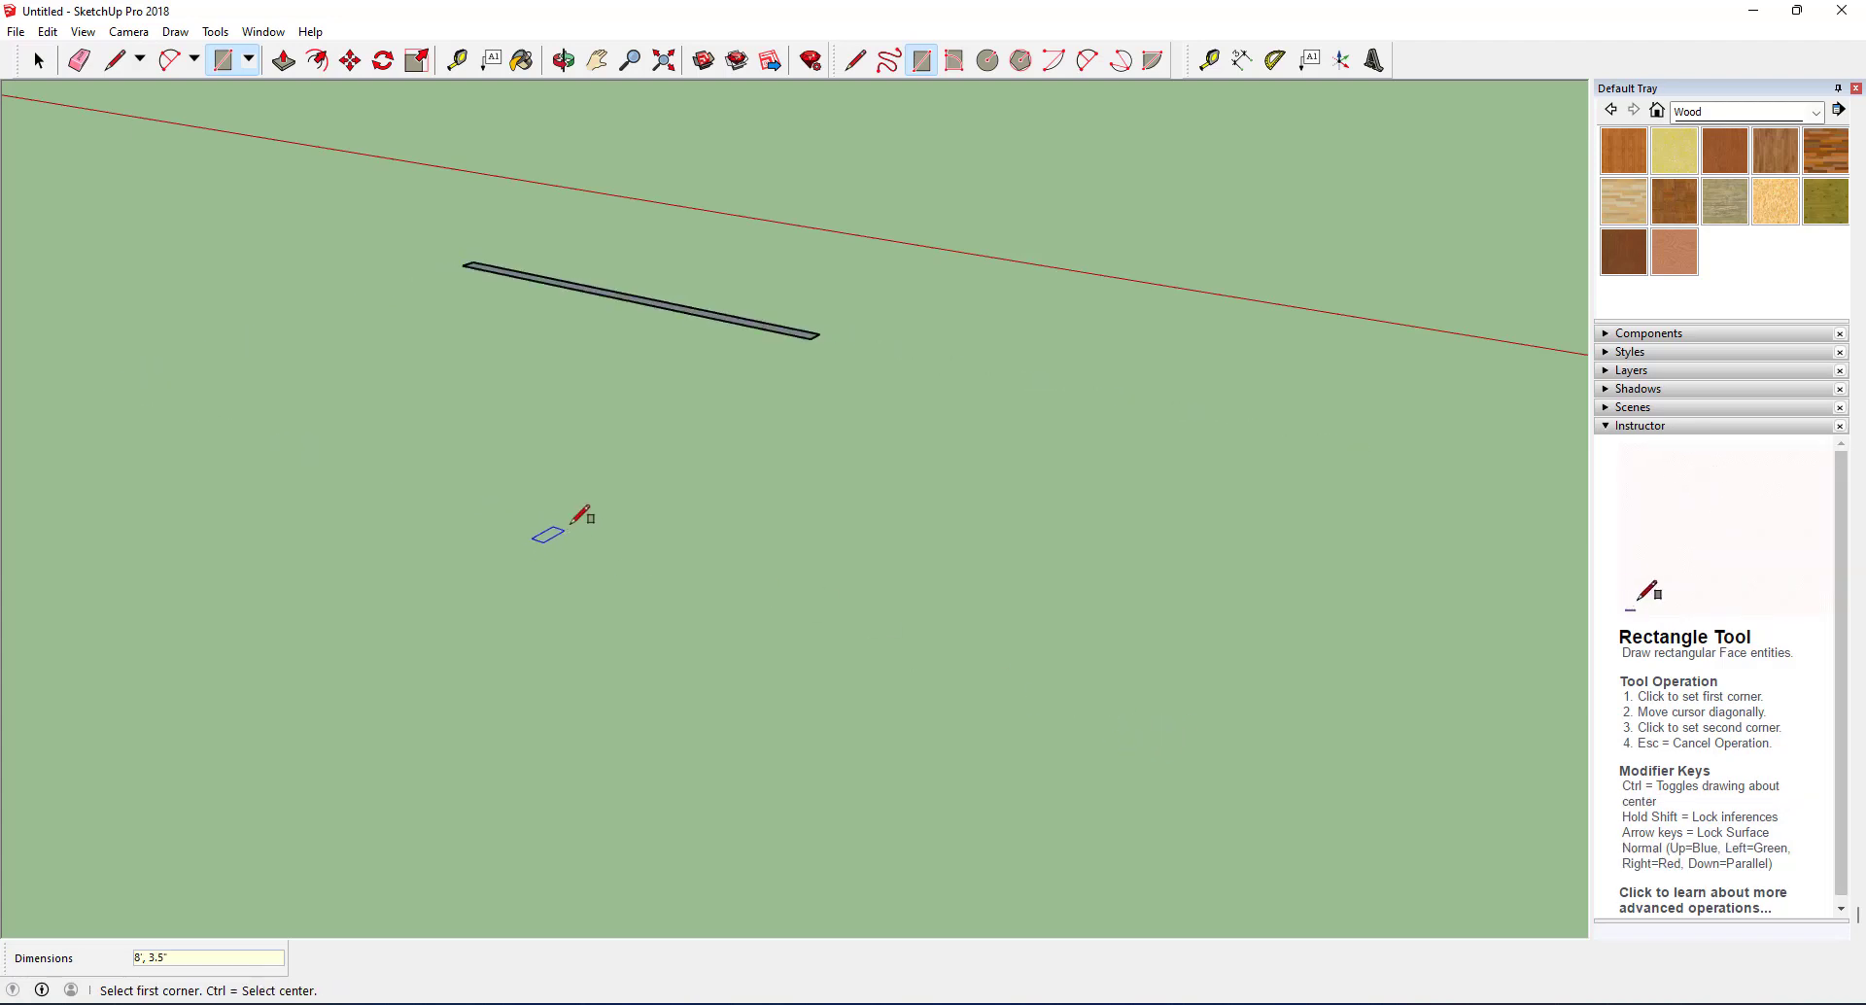
pyautogui.scroll(6, 681, 339)
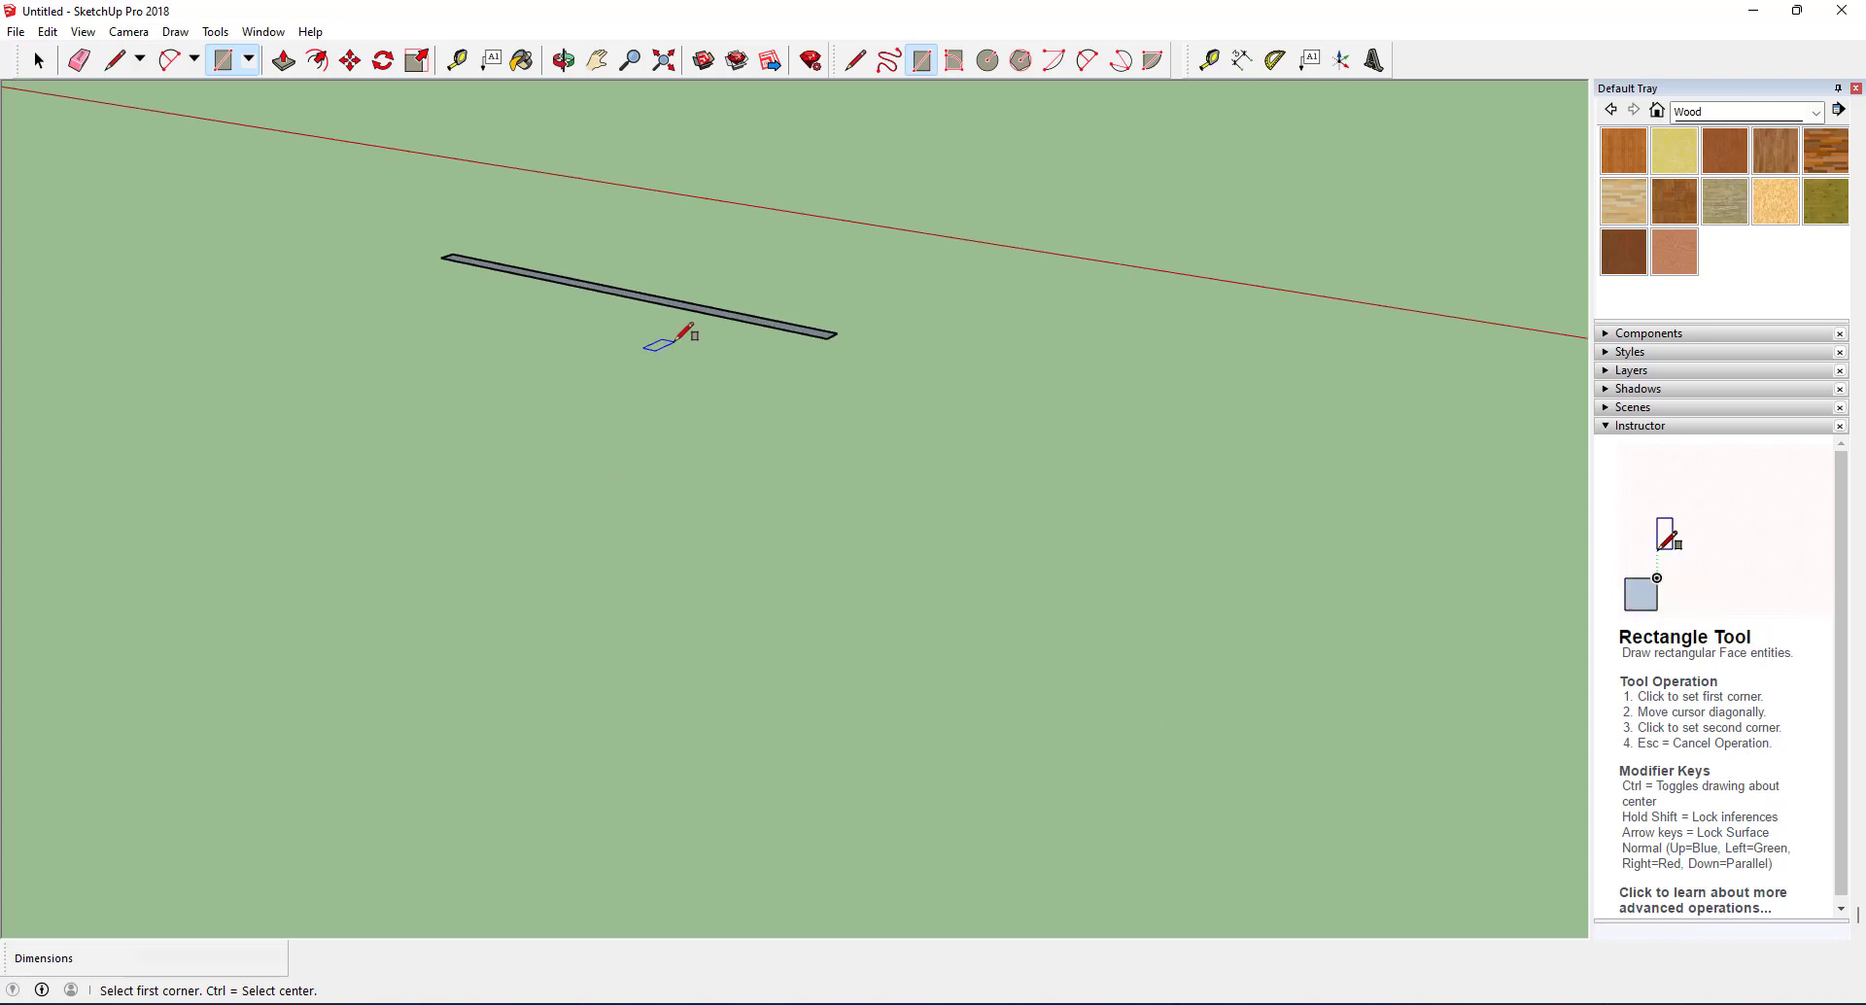
pyautogui.scroll(-3, 680, 339)
pyautogui.scroll(1, 685, 330)
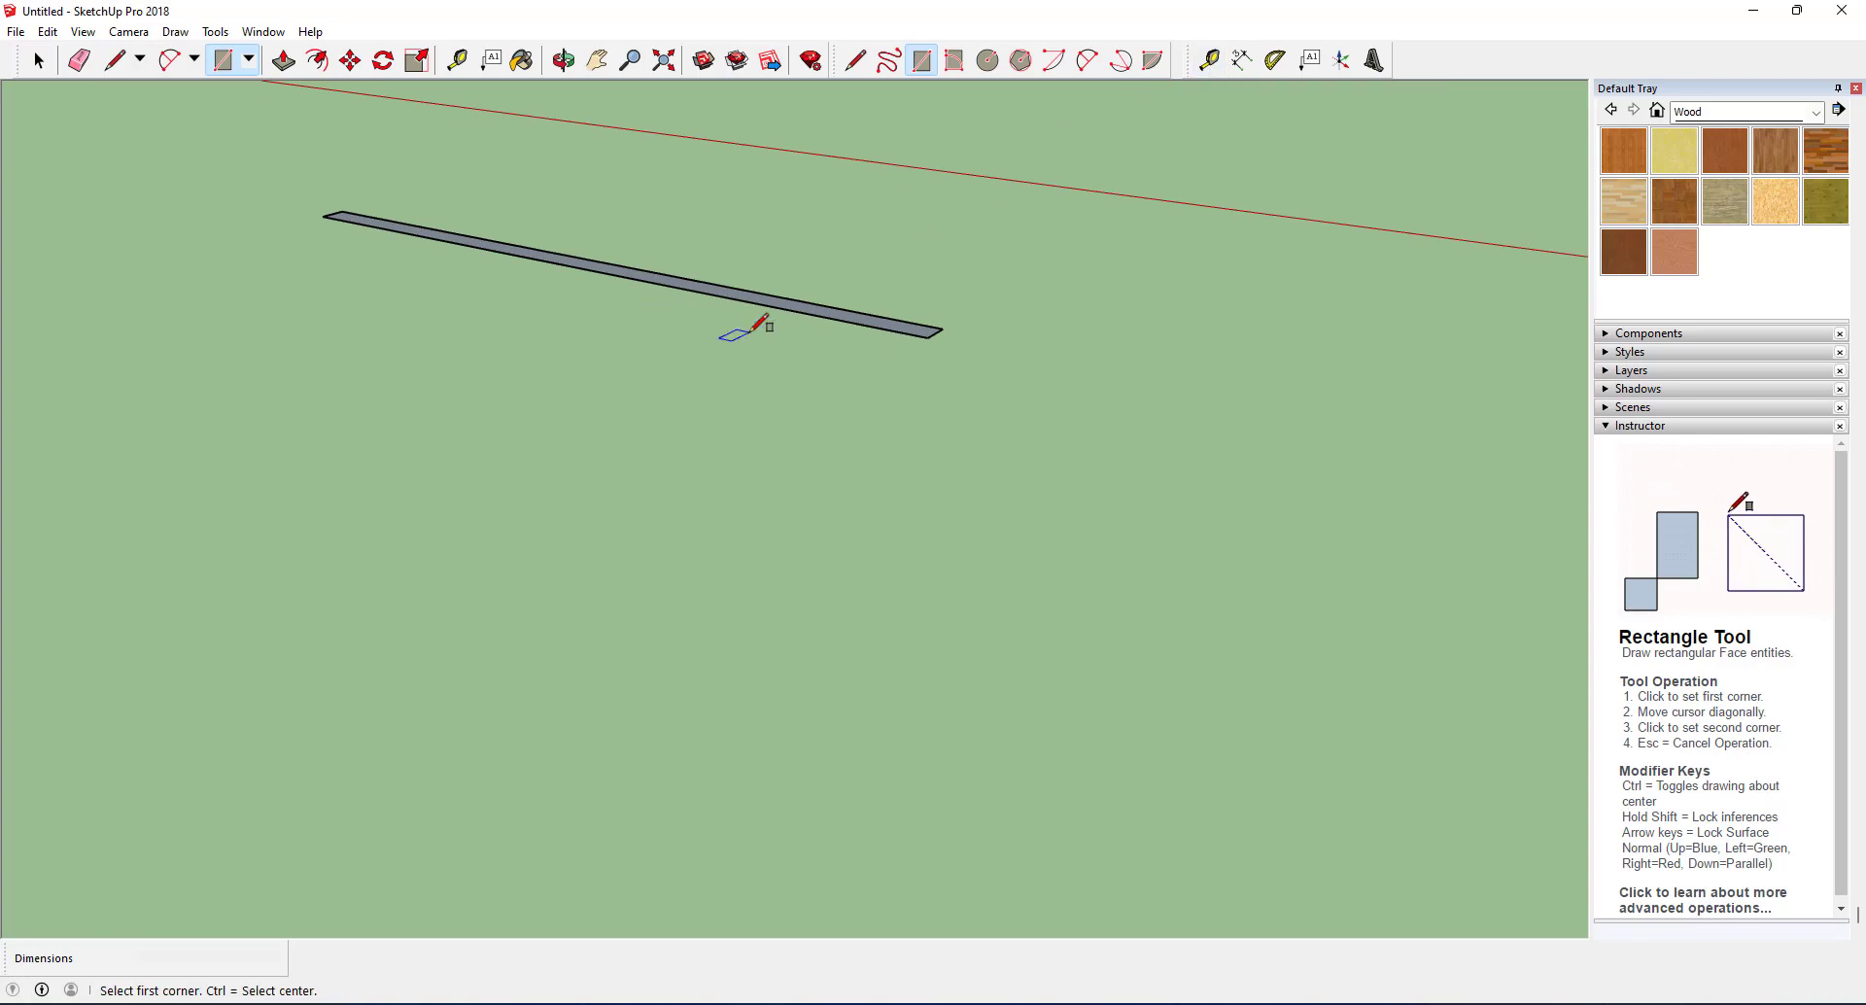
pyautogui.press('t')
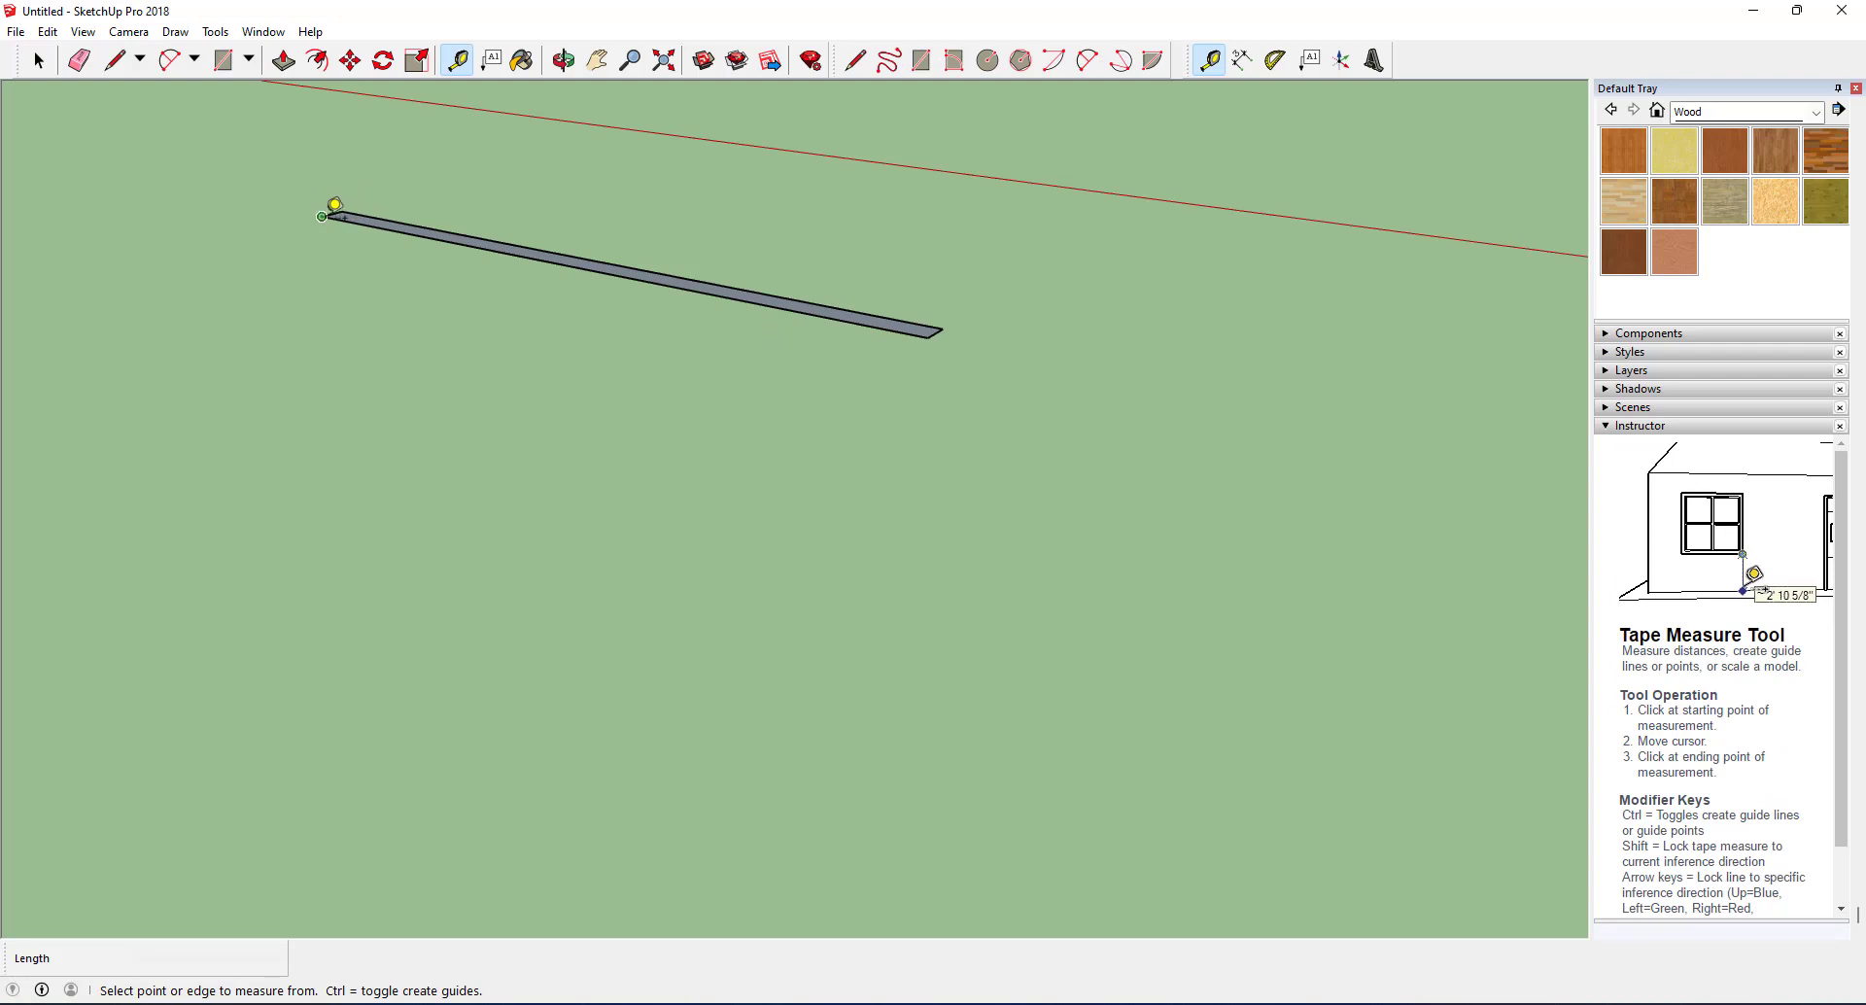
pyautogui.click(323, 216)
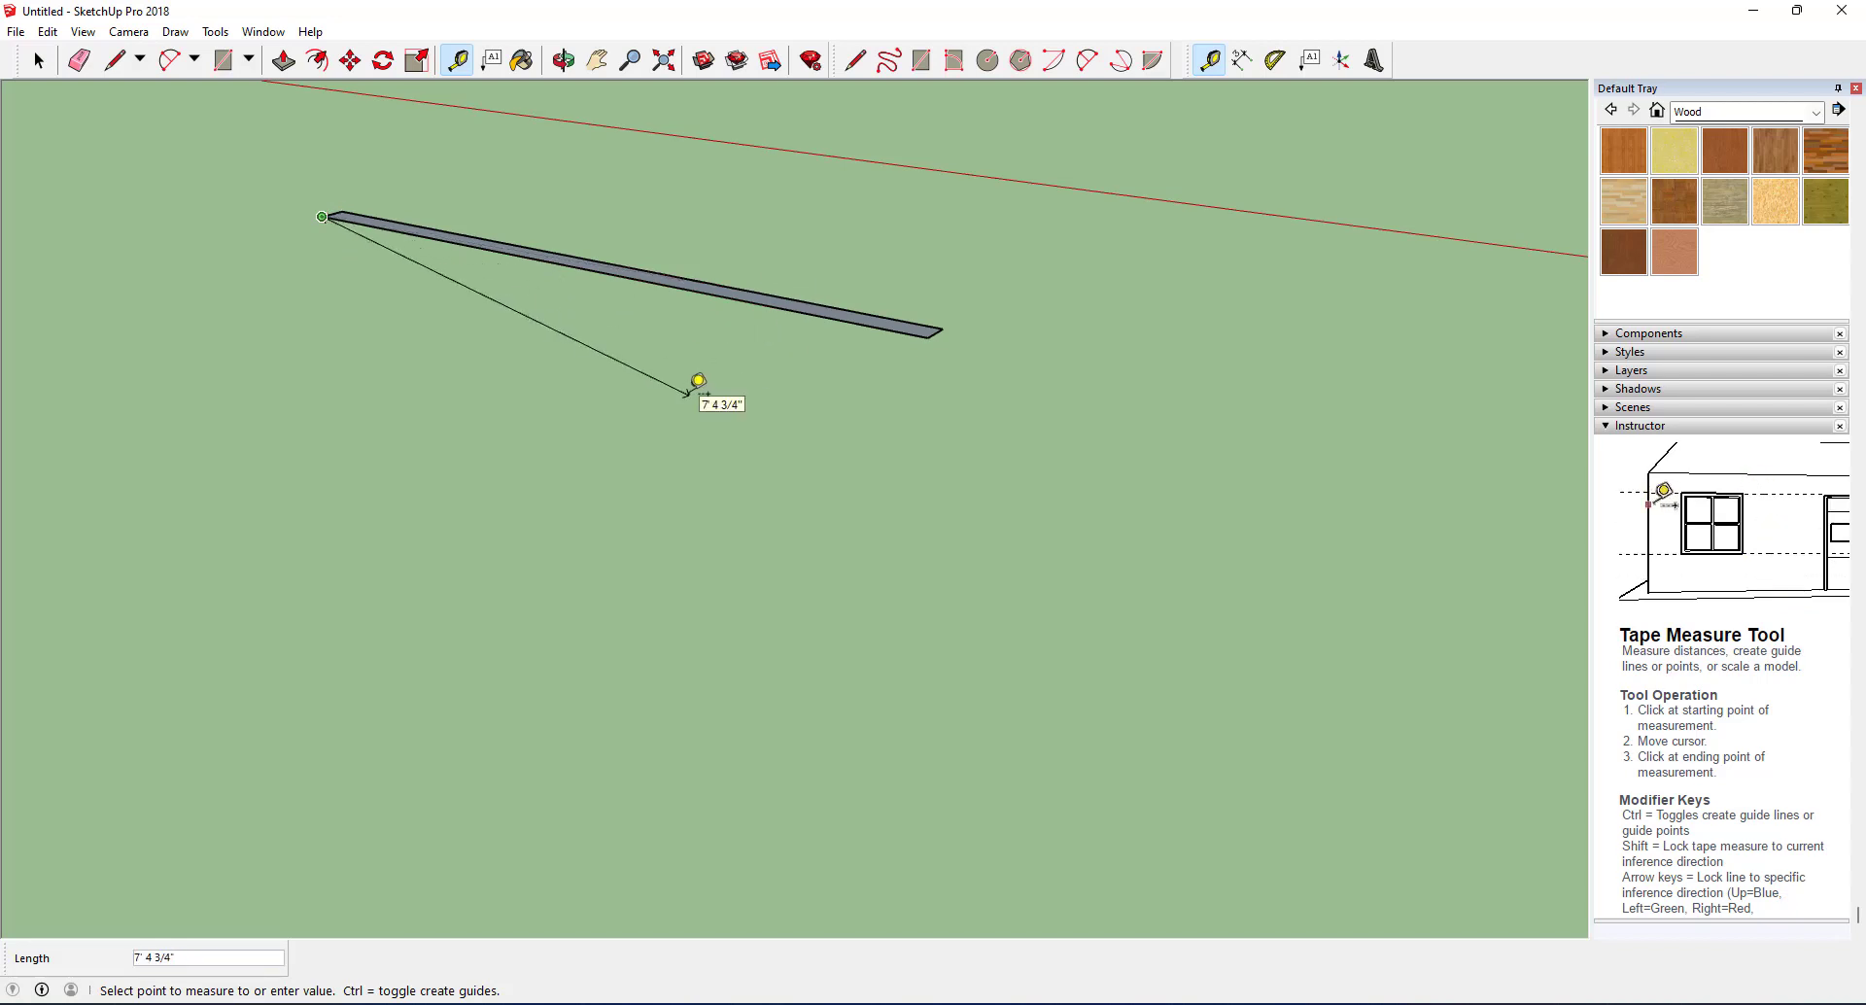
pyautogui.press('Escape')
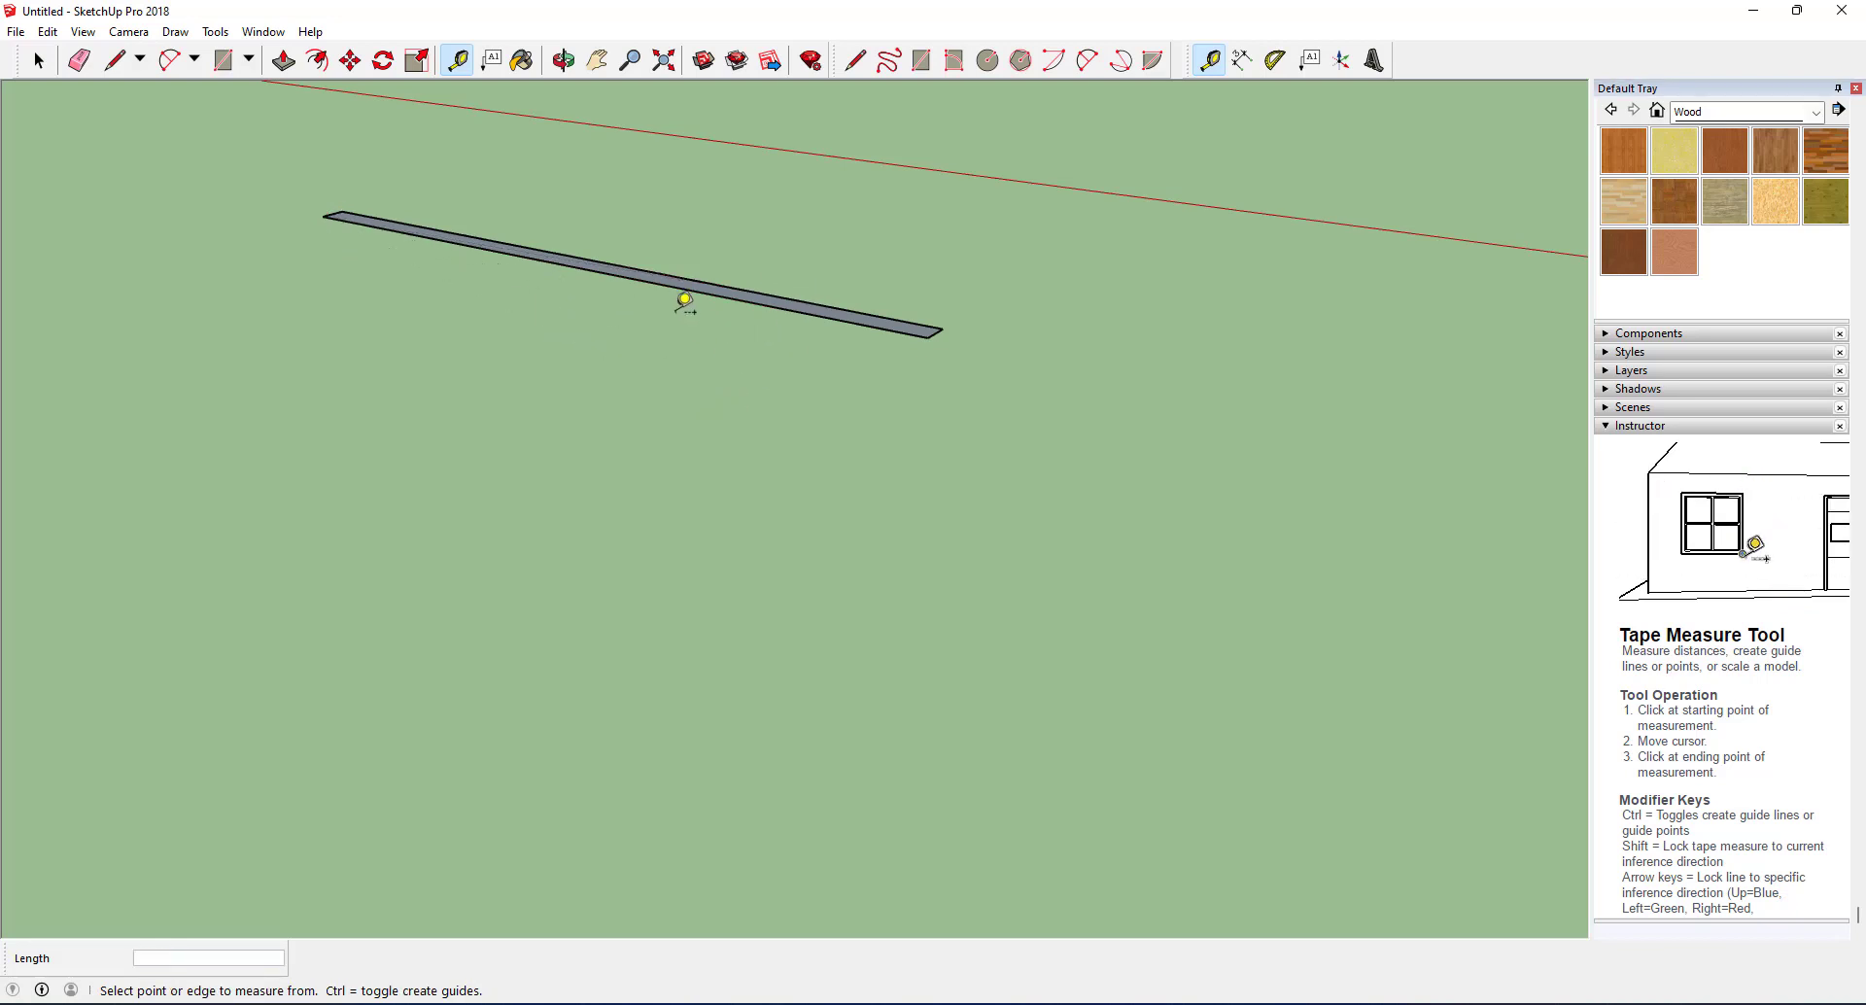
# Examine the long narrow rectangle up close and from a different viewing angle.
pyautogui.scroll(2, 201, 175)
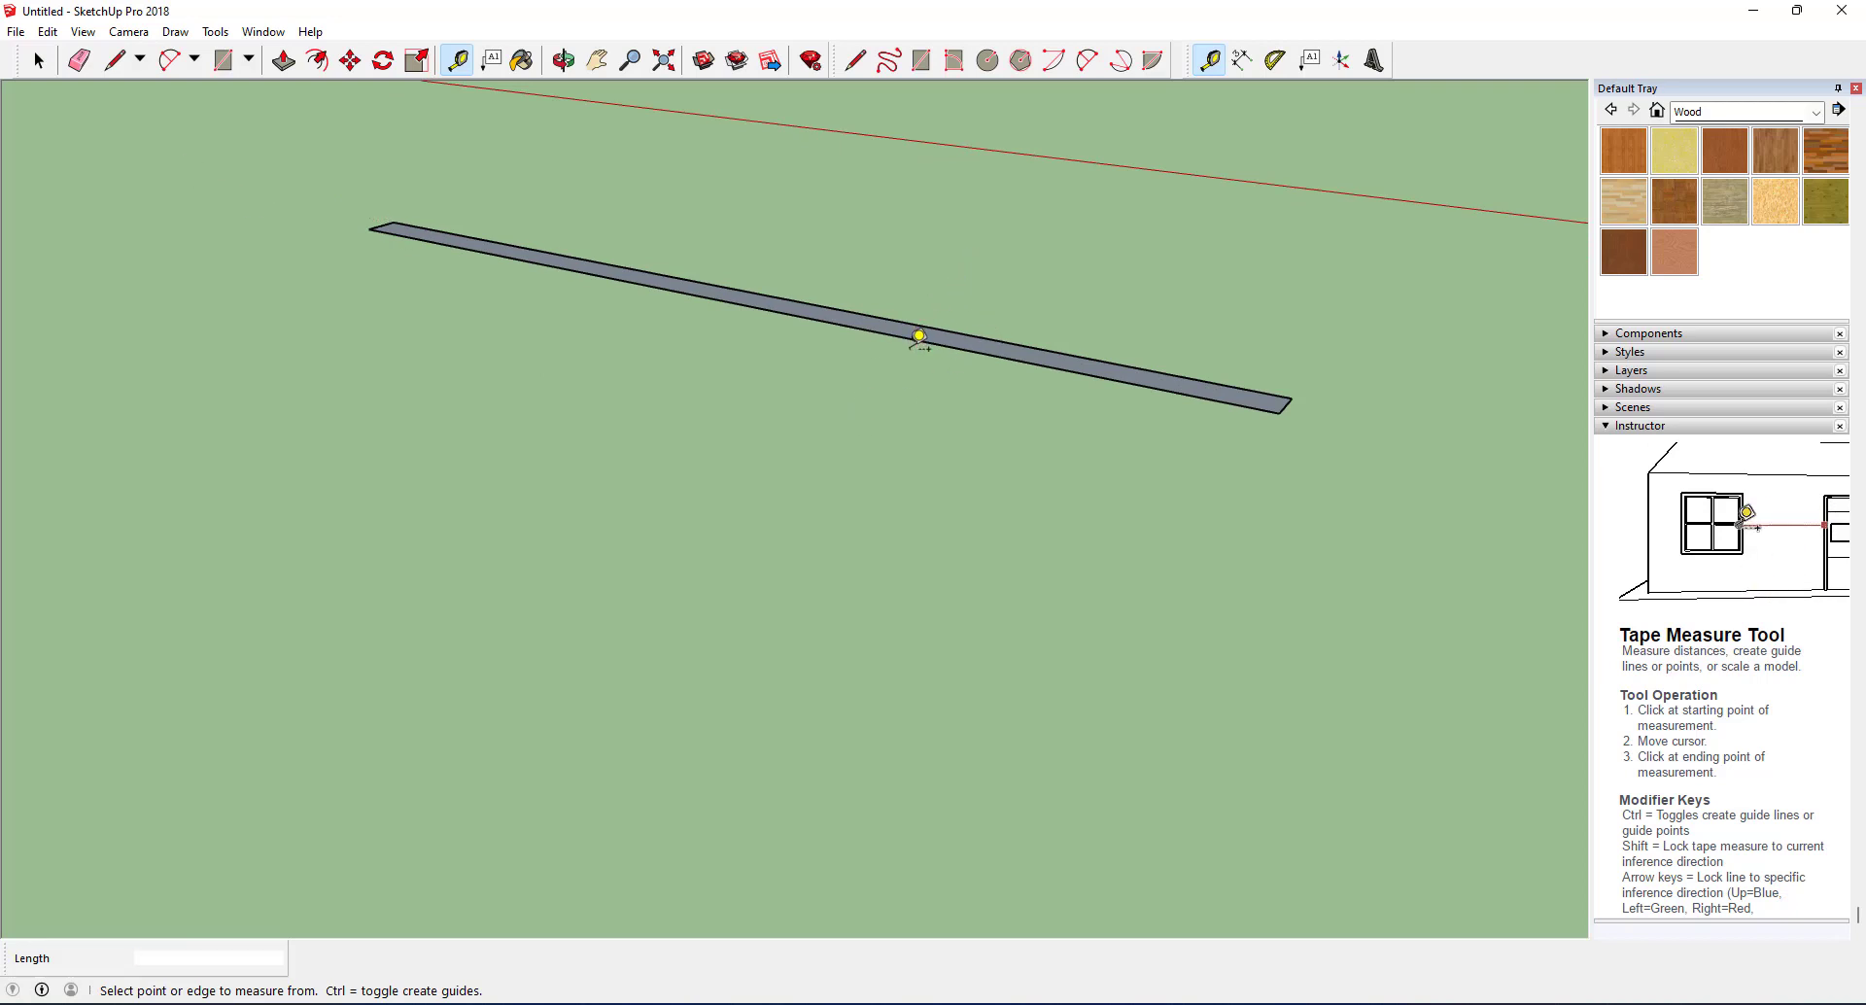
pyautogui.moveTo(918, 337); pyautogui.dragTo(962, 387, button='middle')
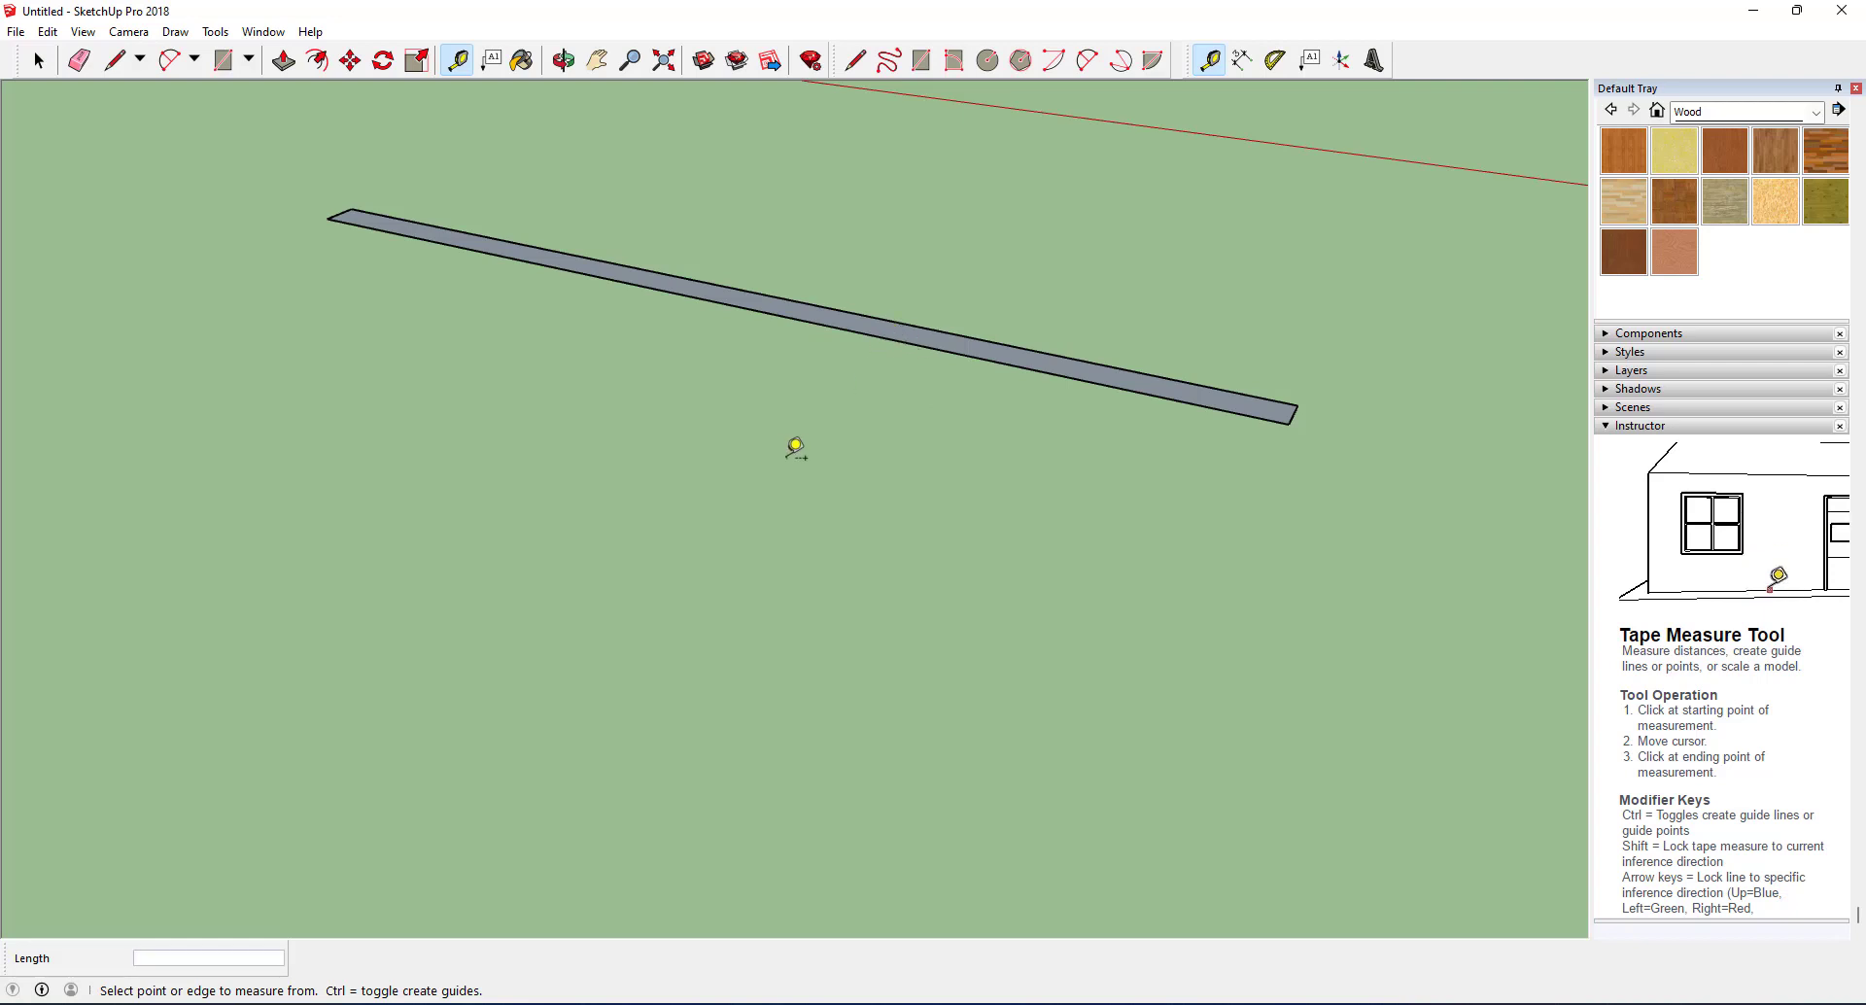
pyautogui.scroll(2, 808, 413)
pyautogui.scroll(-4, 808, 423)
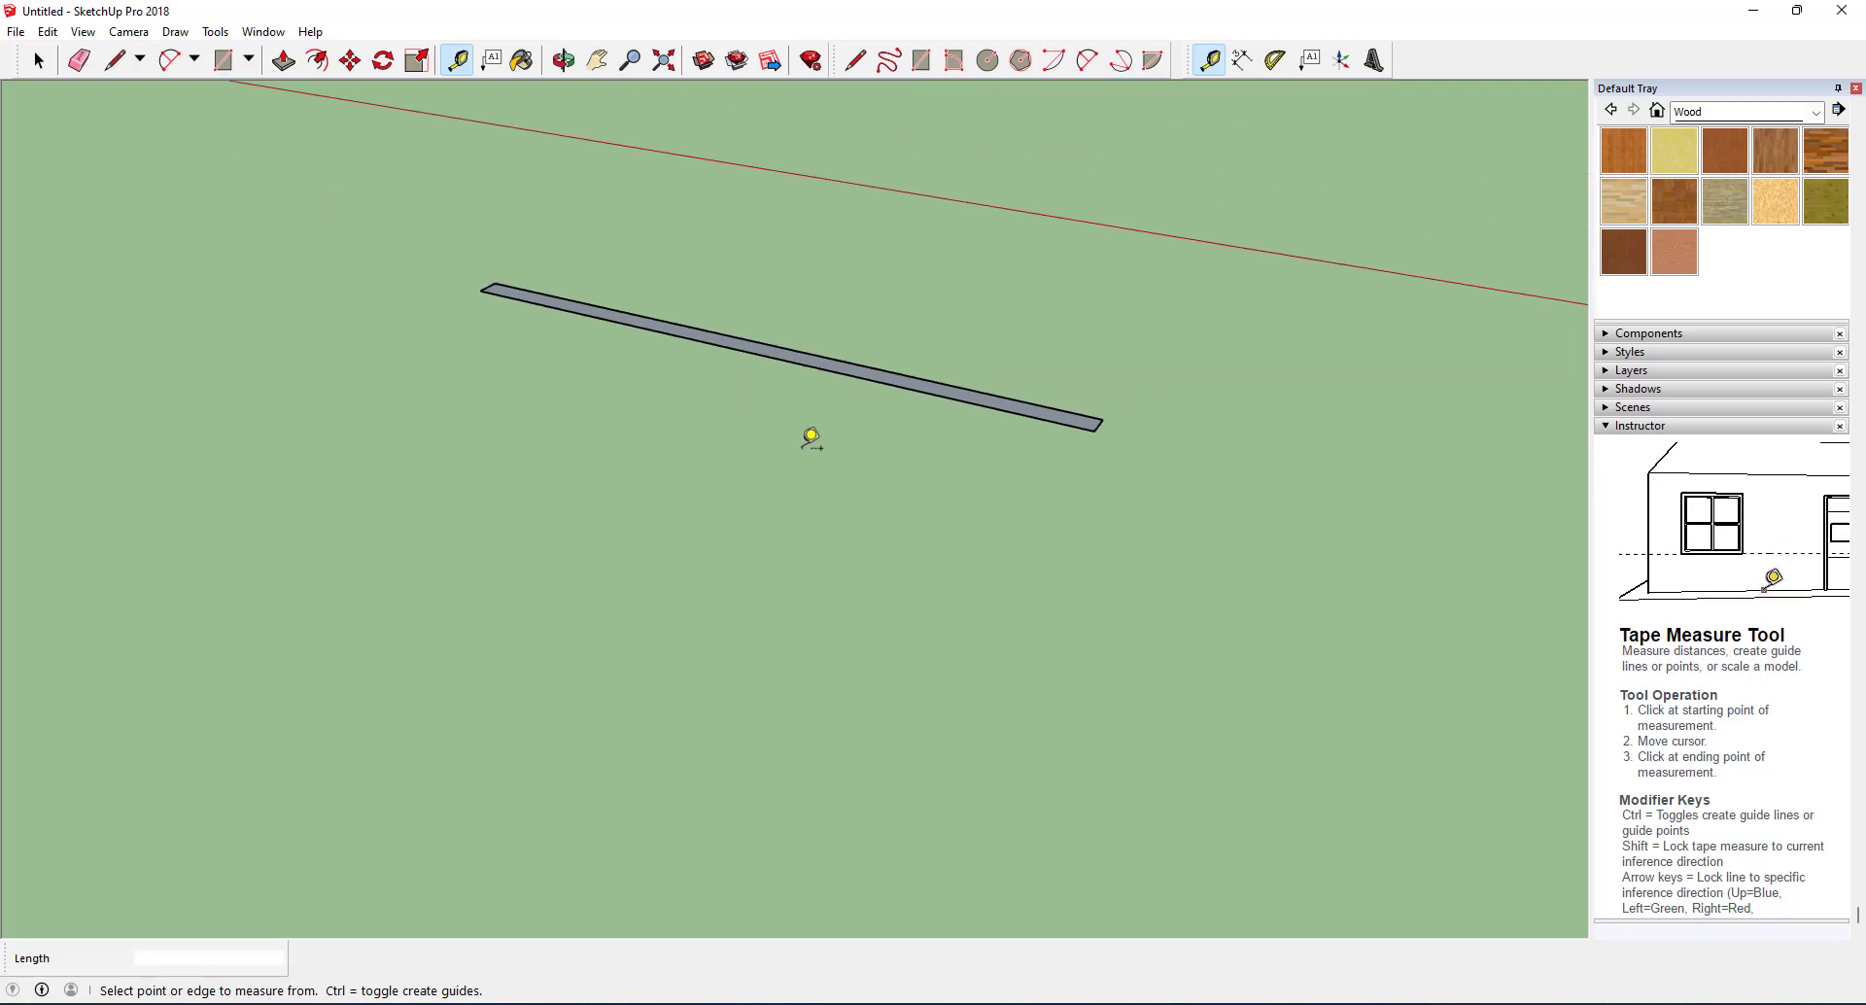
pyautogui.scroll(1, 811, 436)
pyautogui.scroll(1, 811, 437)
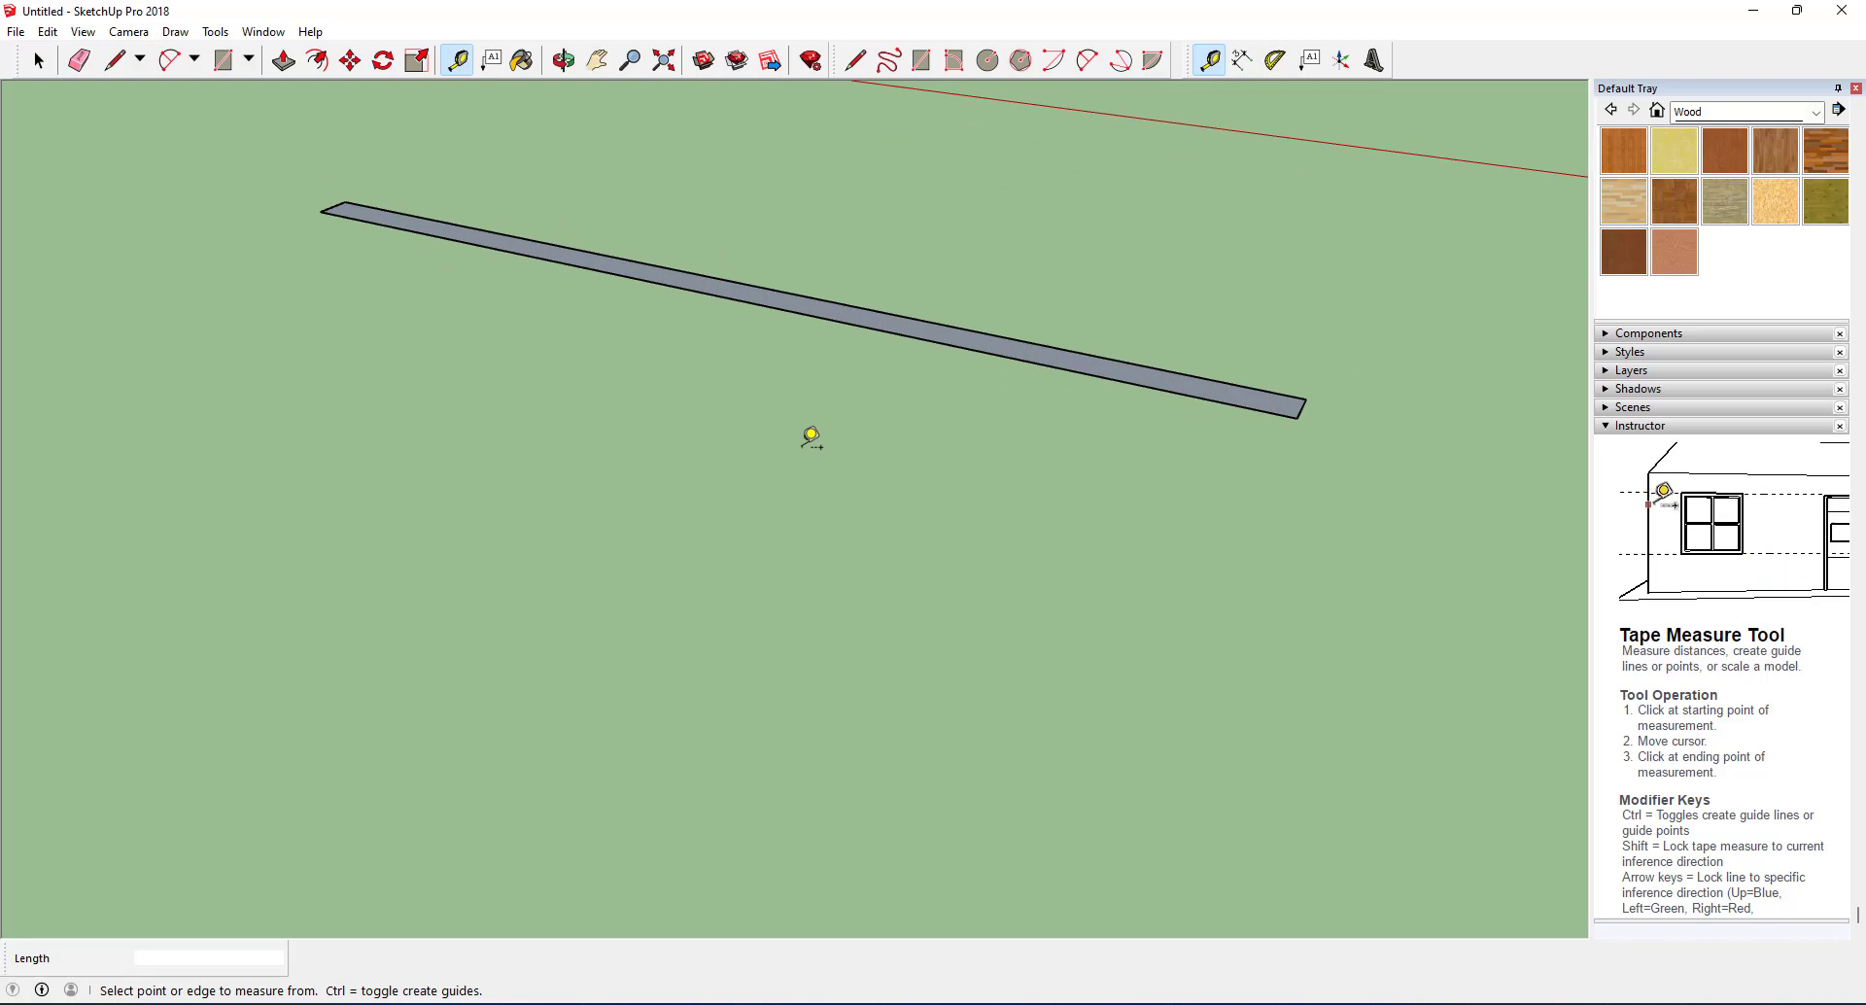
pyautogui.press('o')
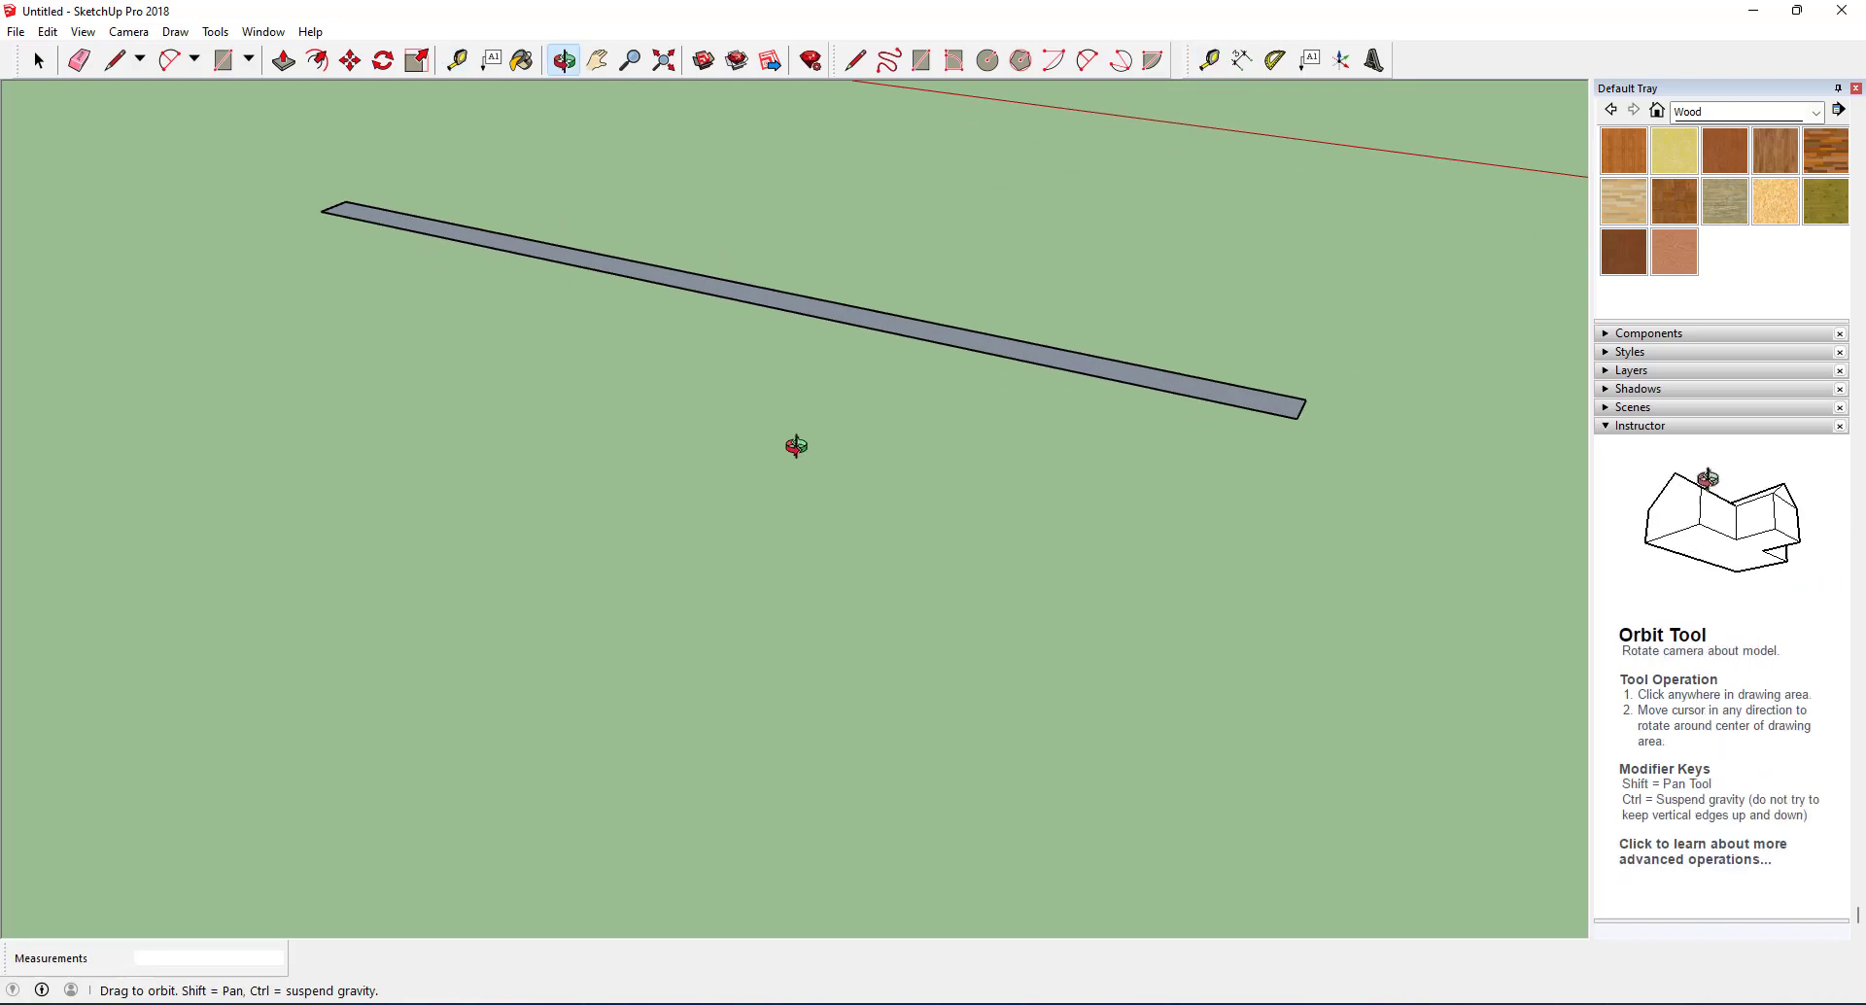
pyautogui.moveTo(793, 446); pyautogui.dragTo(745, 492)
pyautogui.press('t')
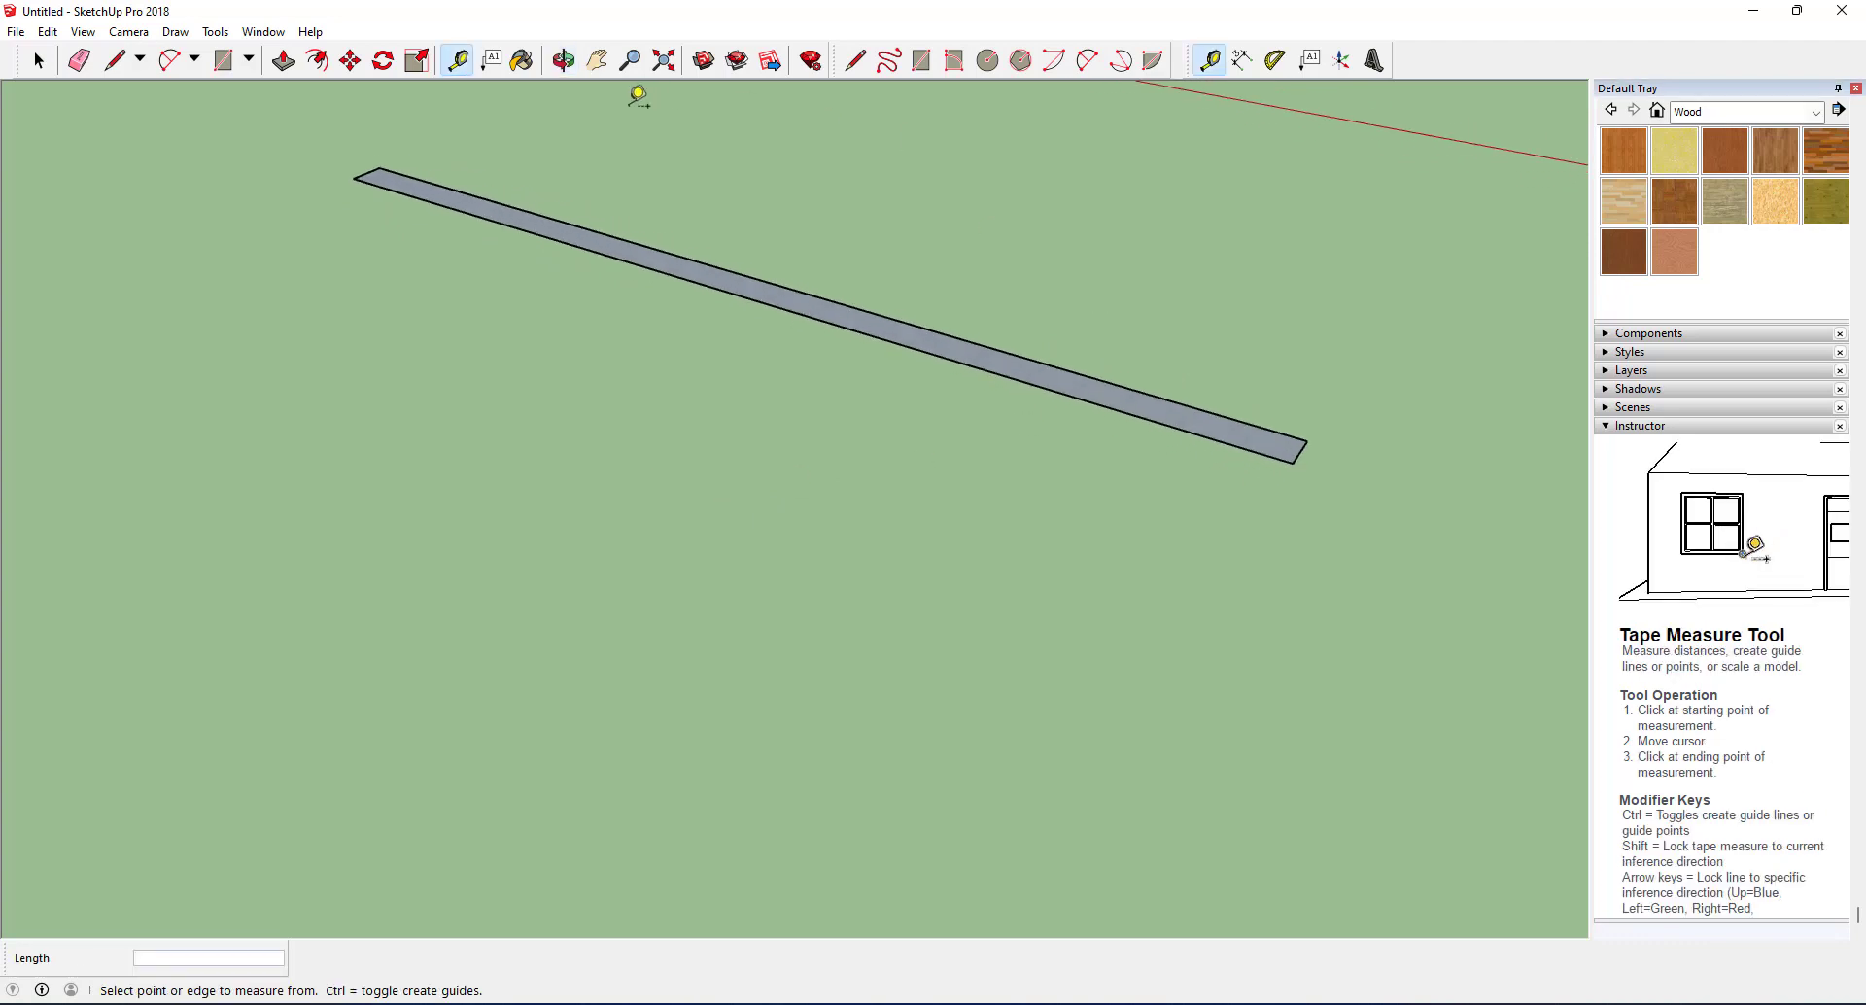
pyautogui.click(379, 168)
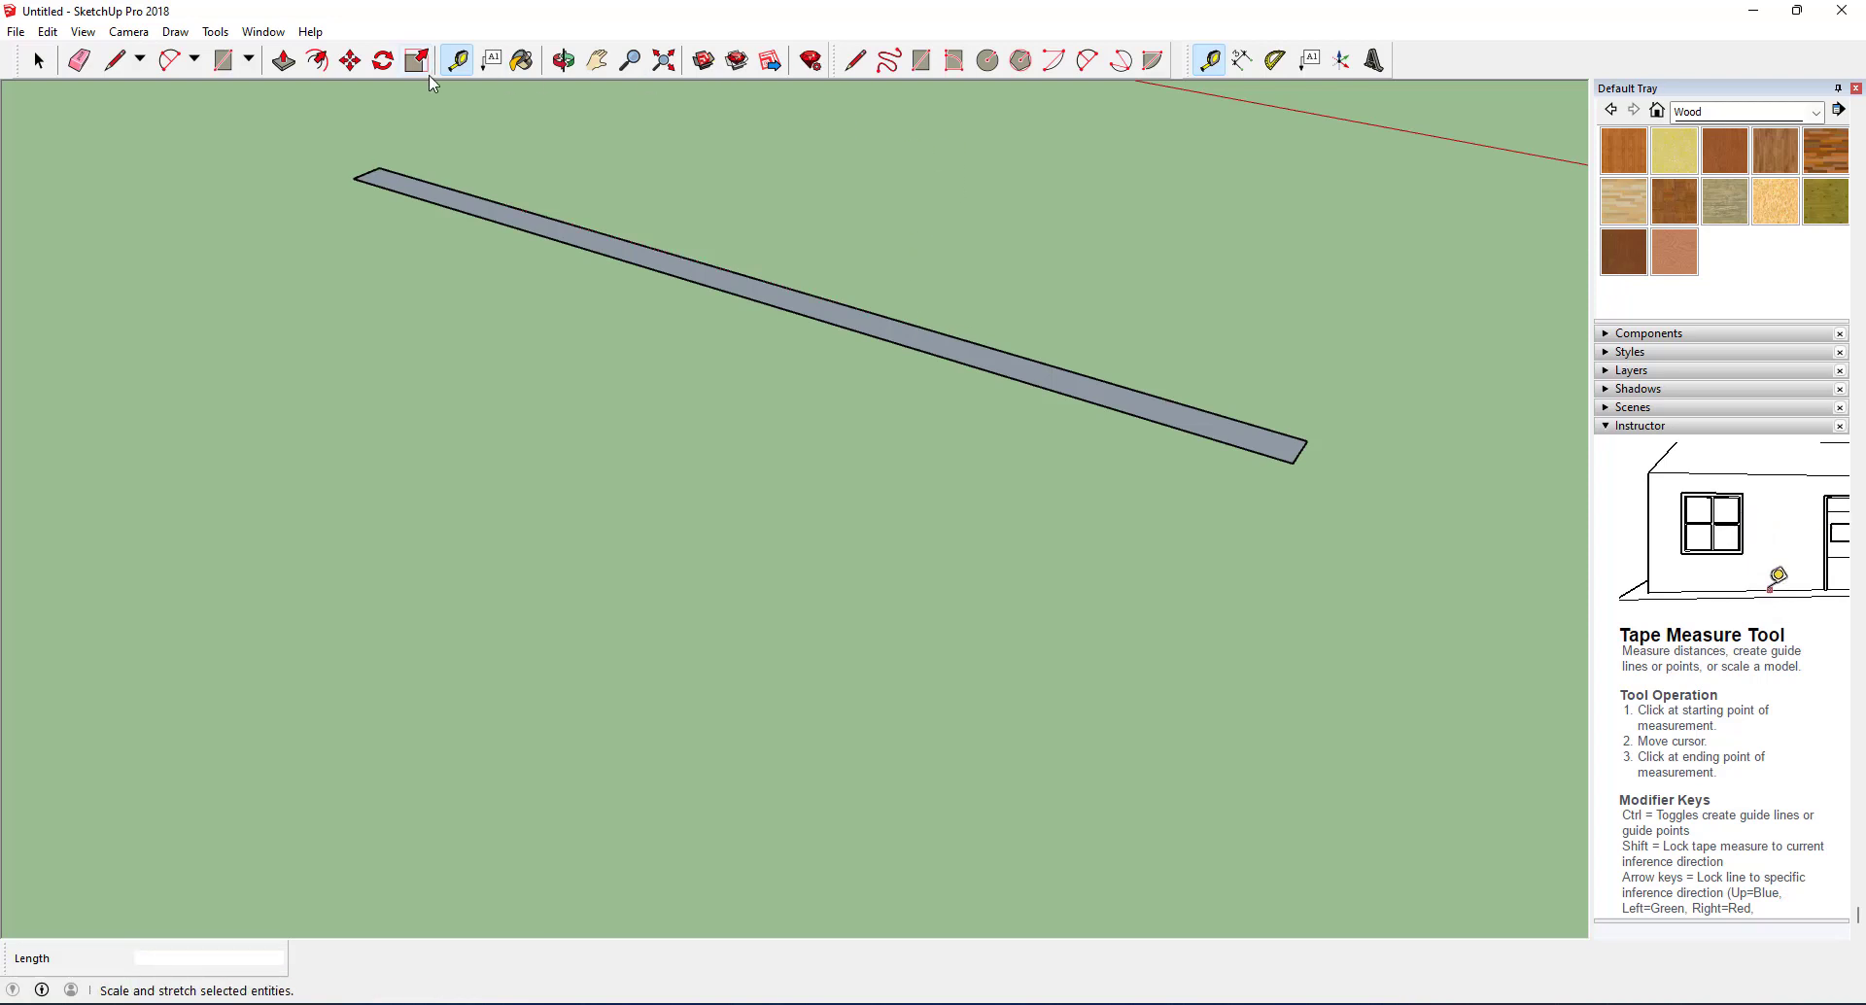
pyautogui.click(283, 63)
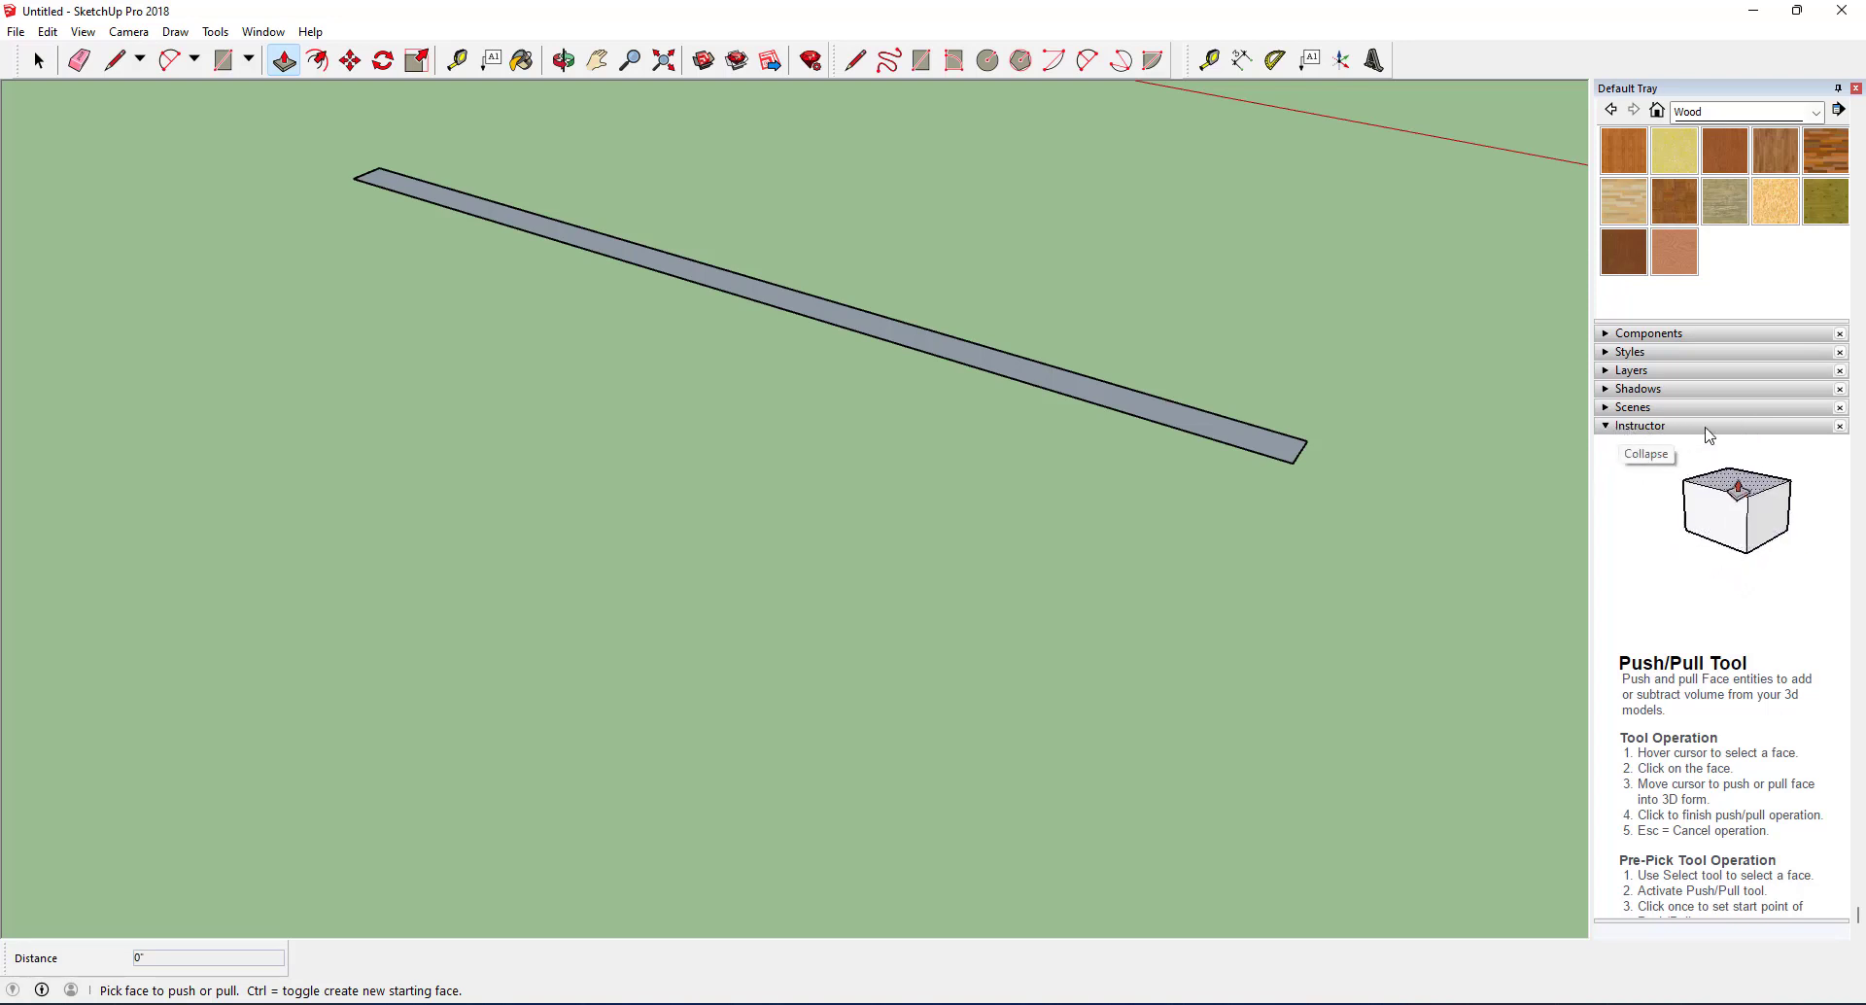
pyautogui.click(953, 60)
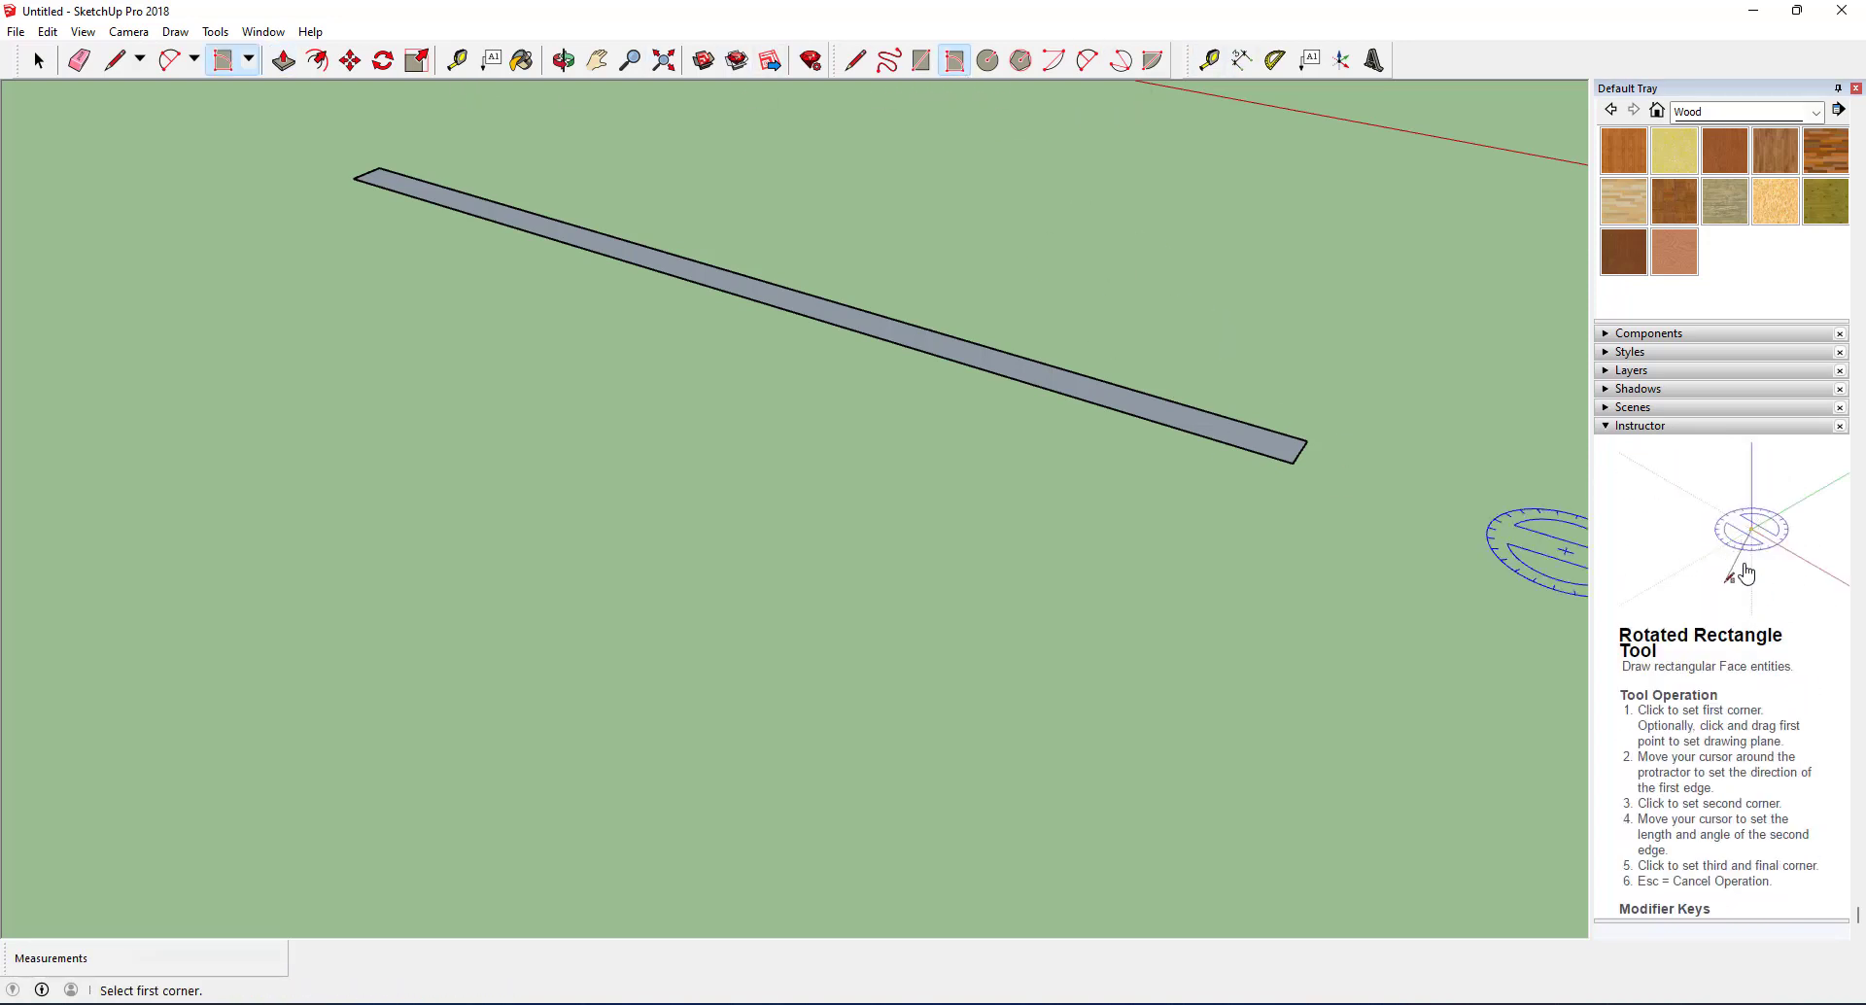
pyautogui.click(1243, 61)
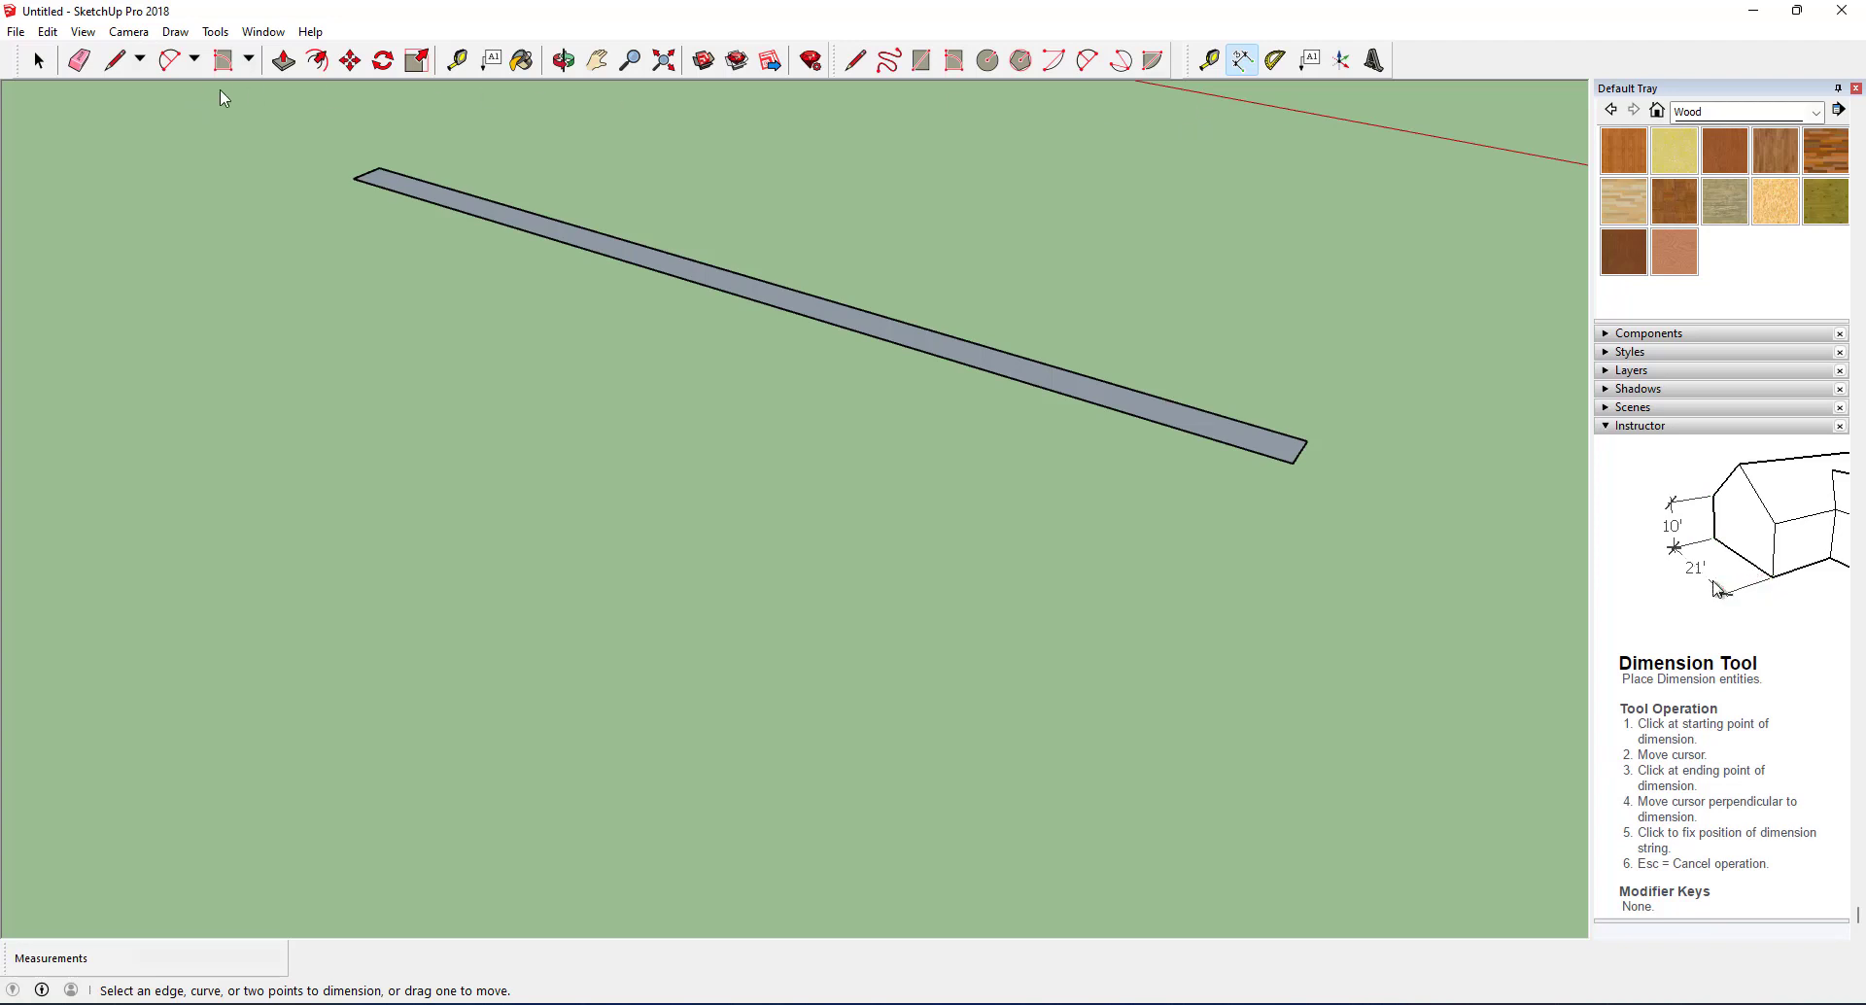
# Push/Pull the long rectangle upward by 1.5" to give the board its thickness.
pyautogui.click(281, 61)
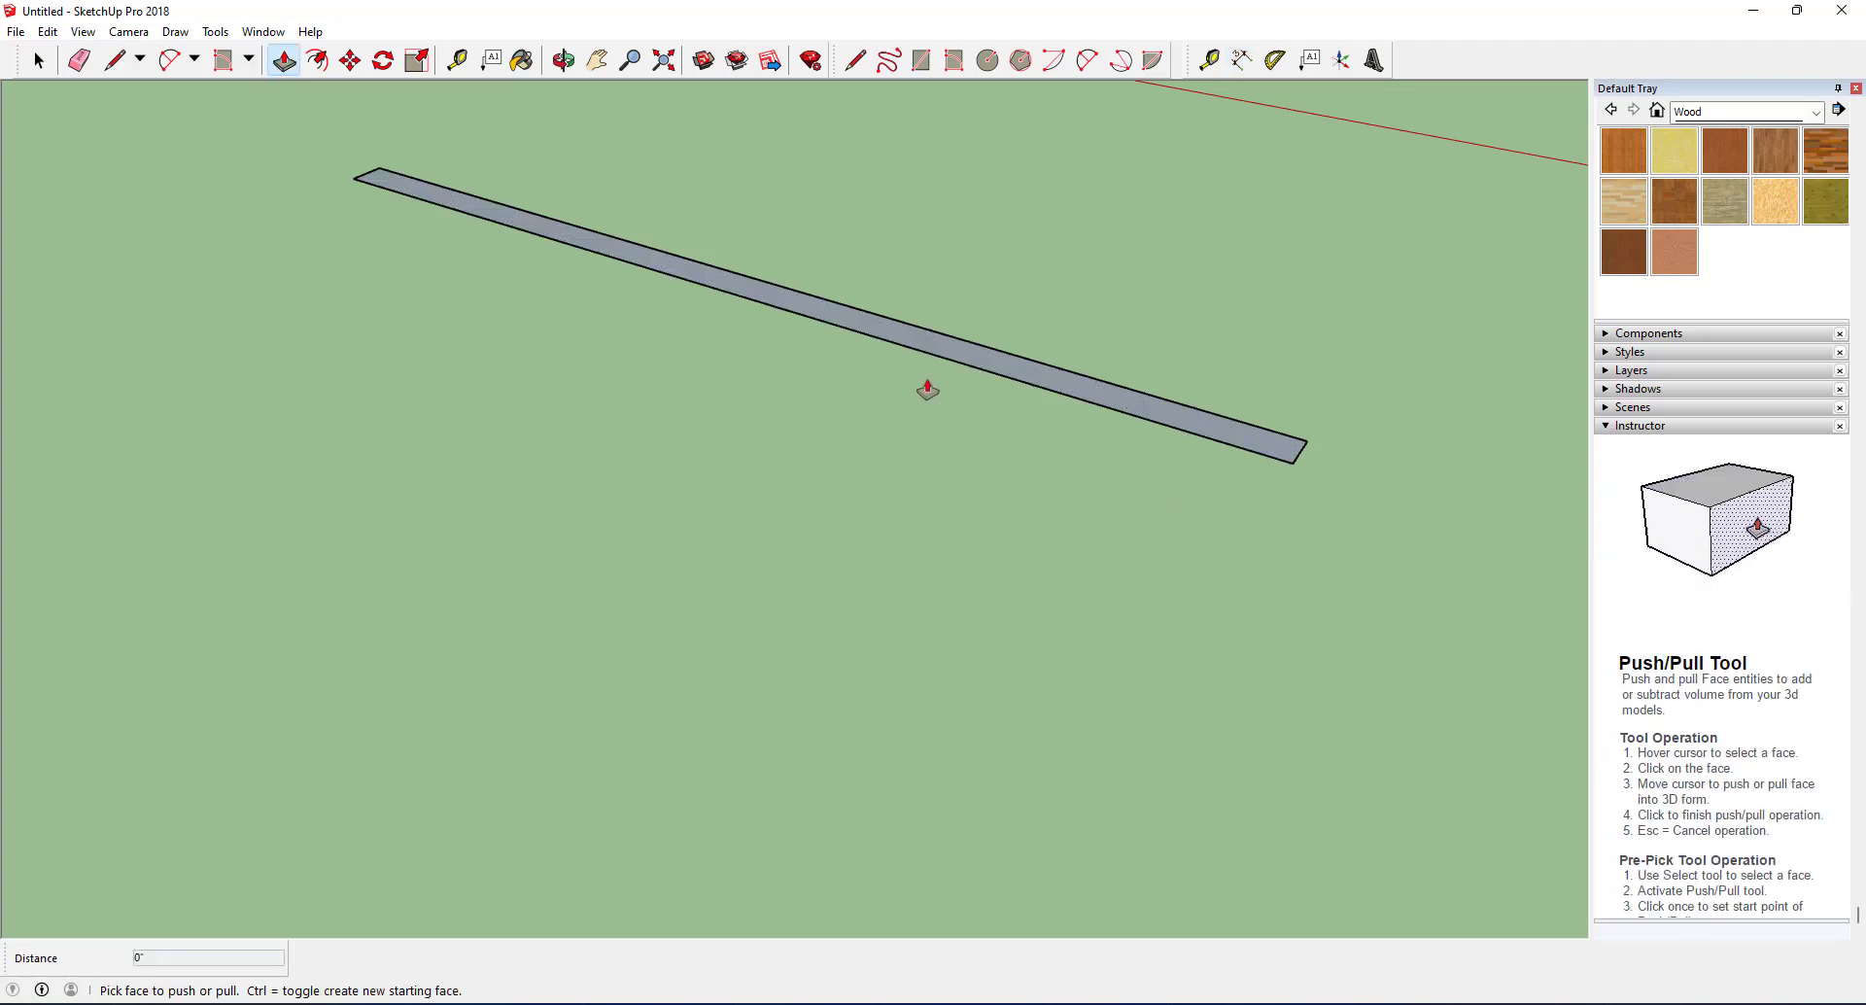
pyautogui.click(932, 355)
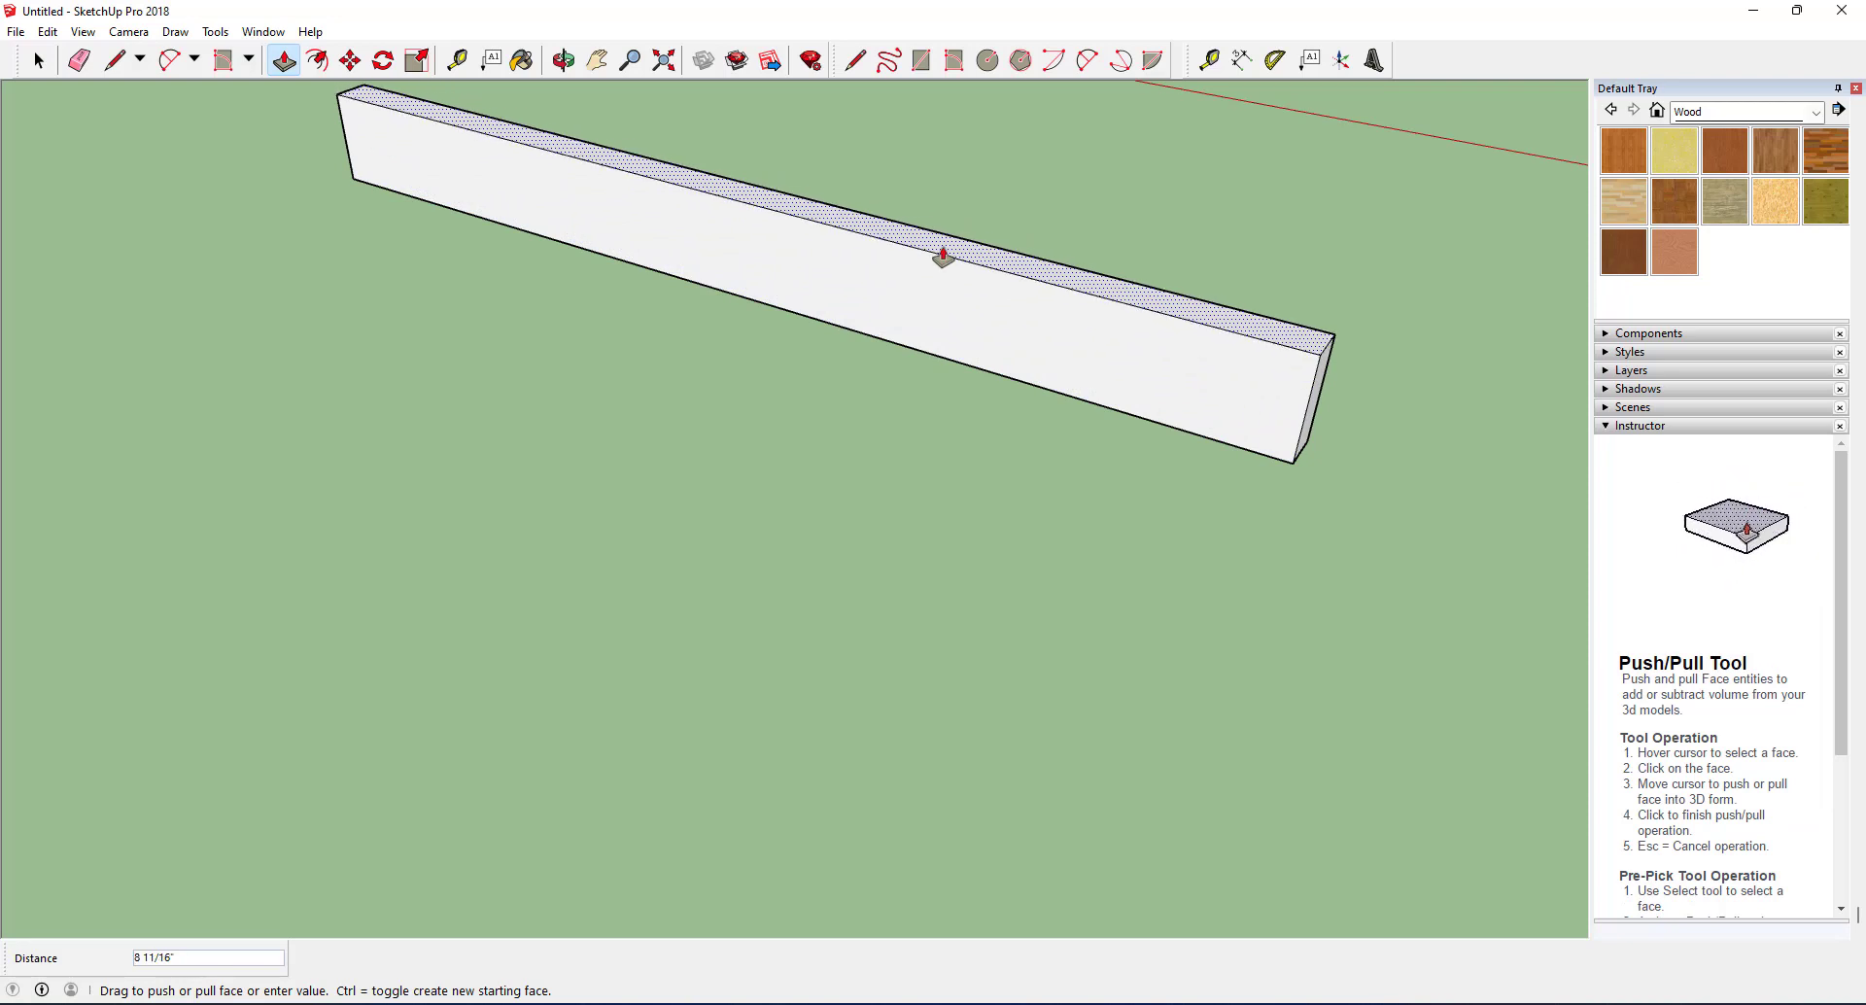
pyautogui.write('1')
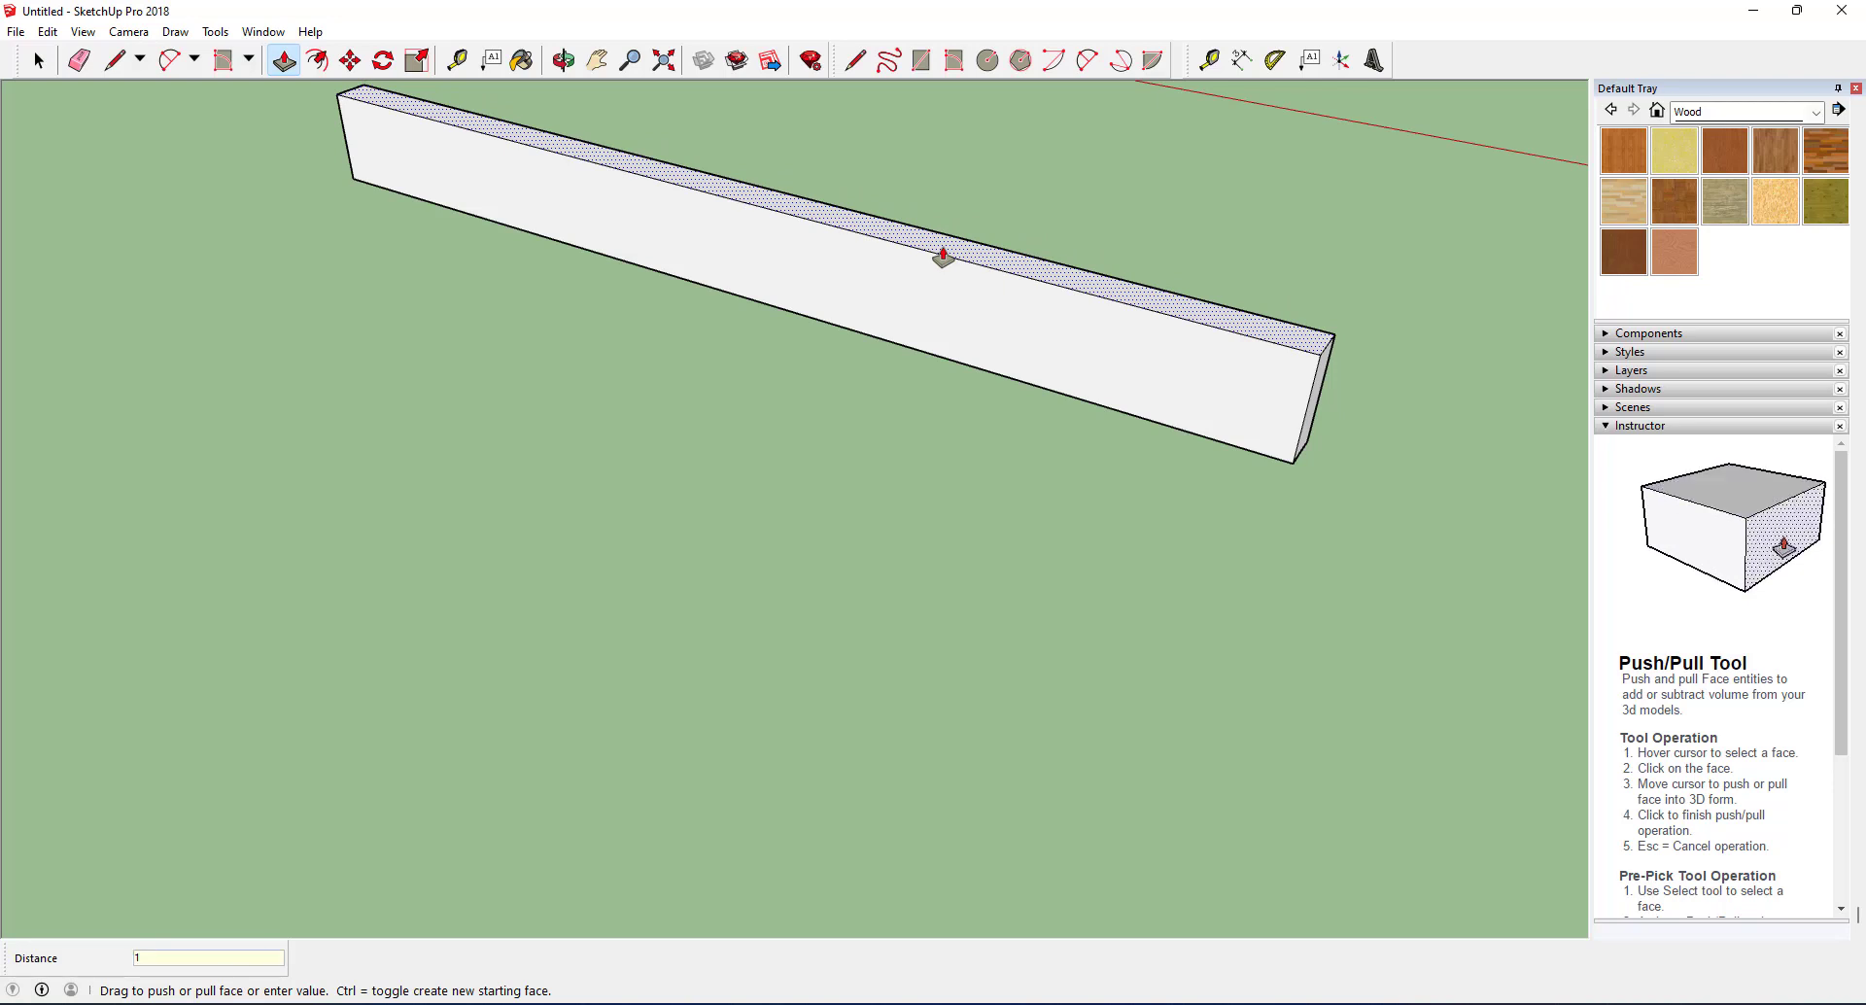
pyautogui.write('.5"')
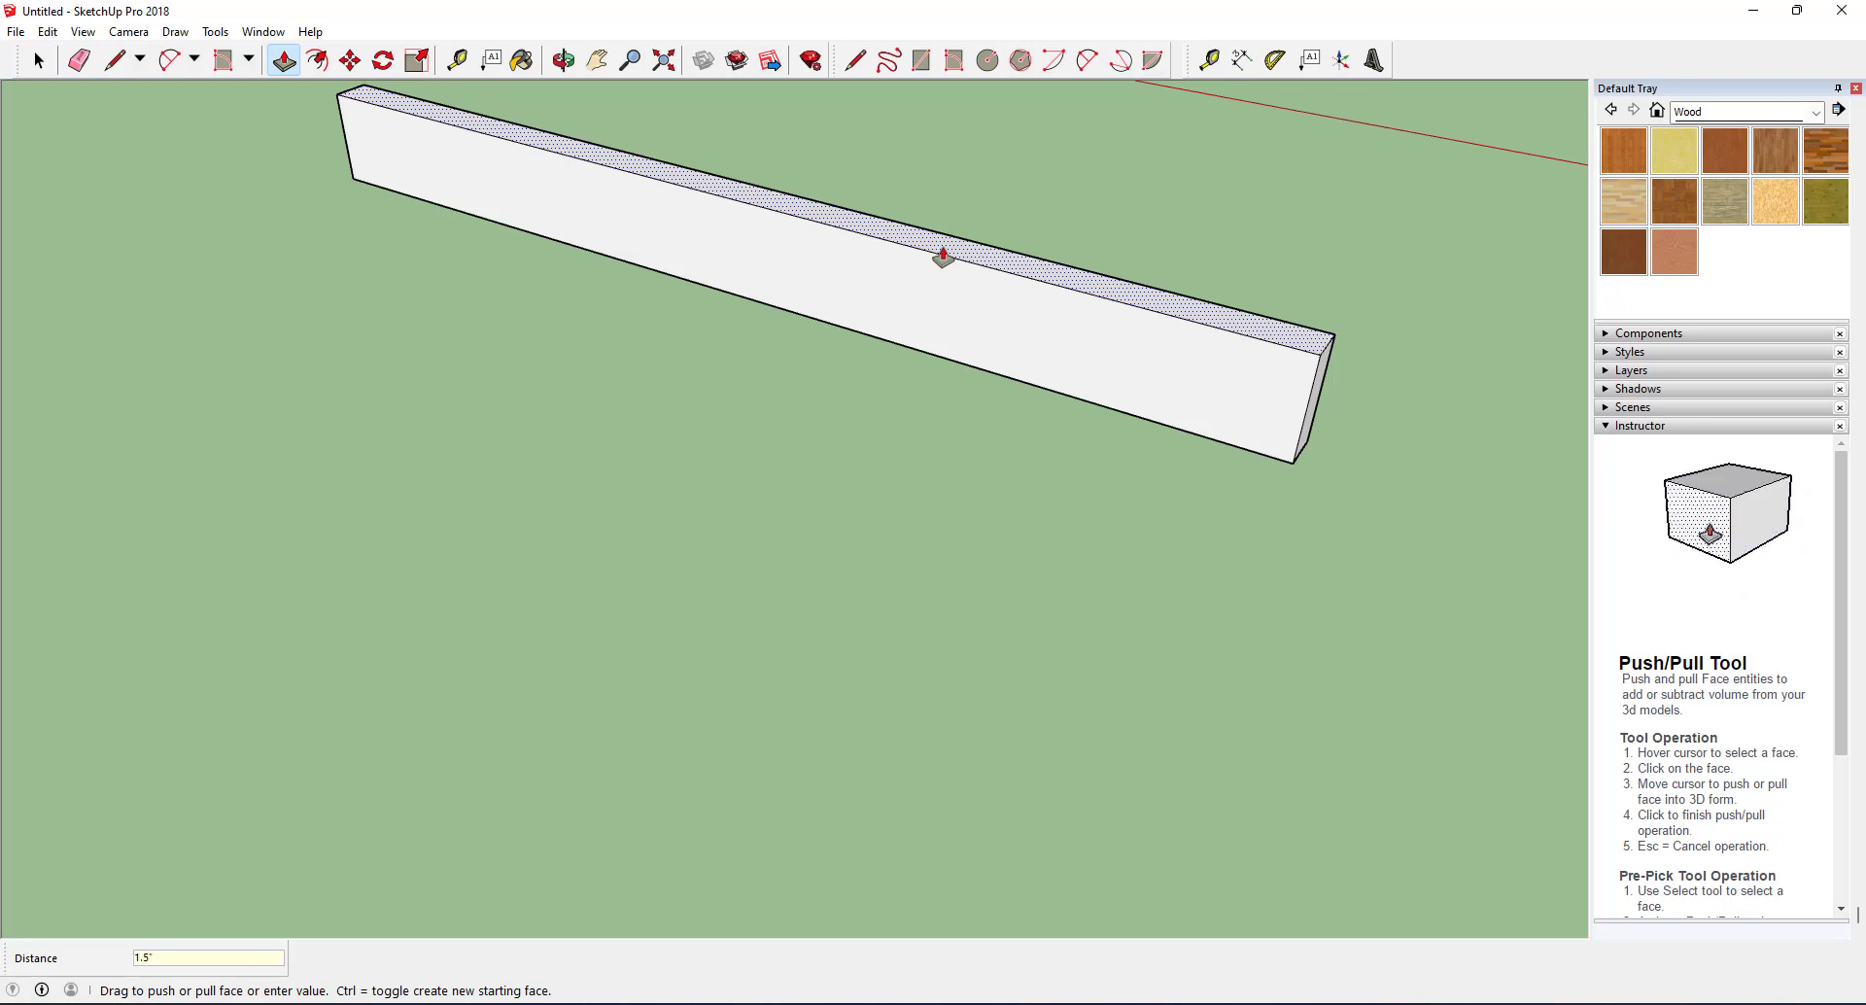
pyautogui.press('Return')
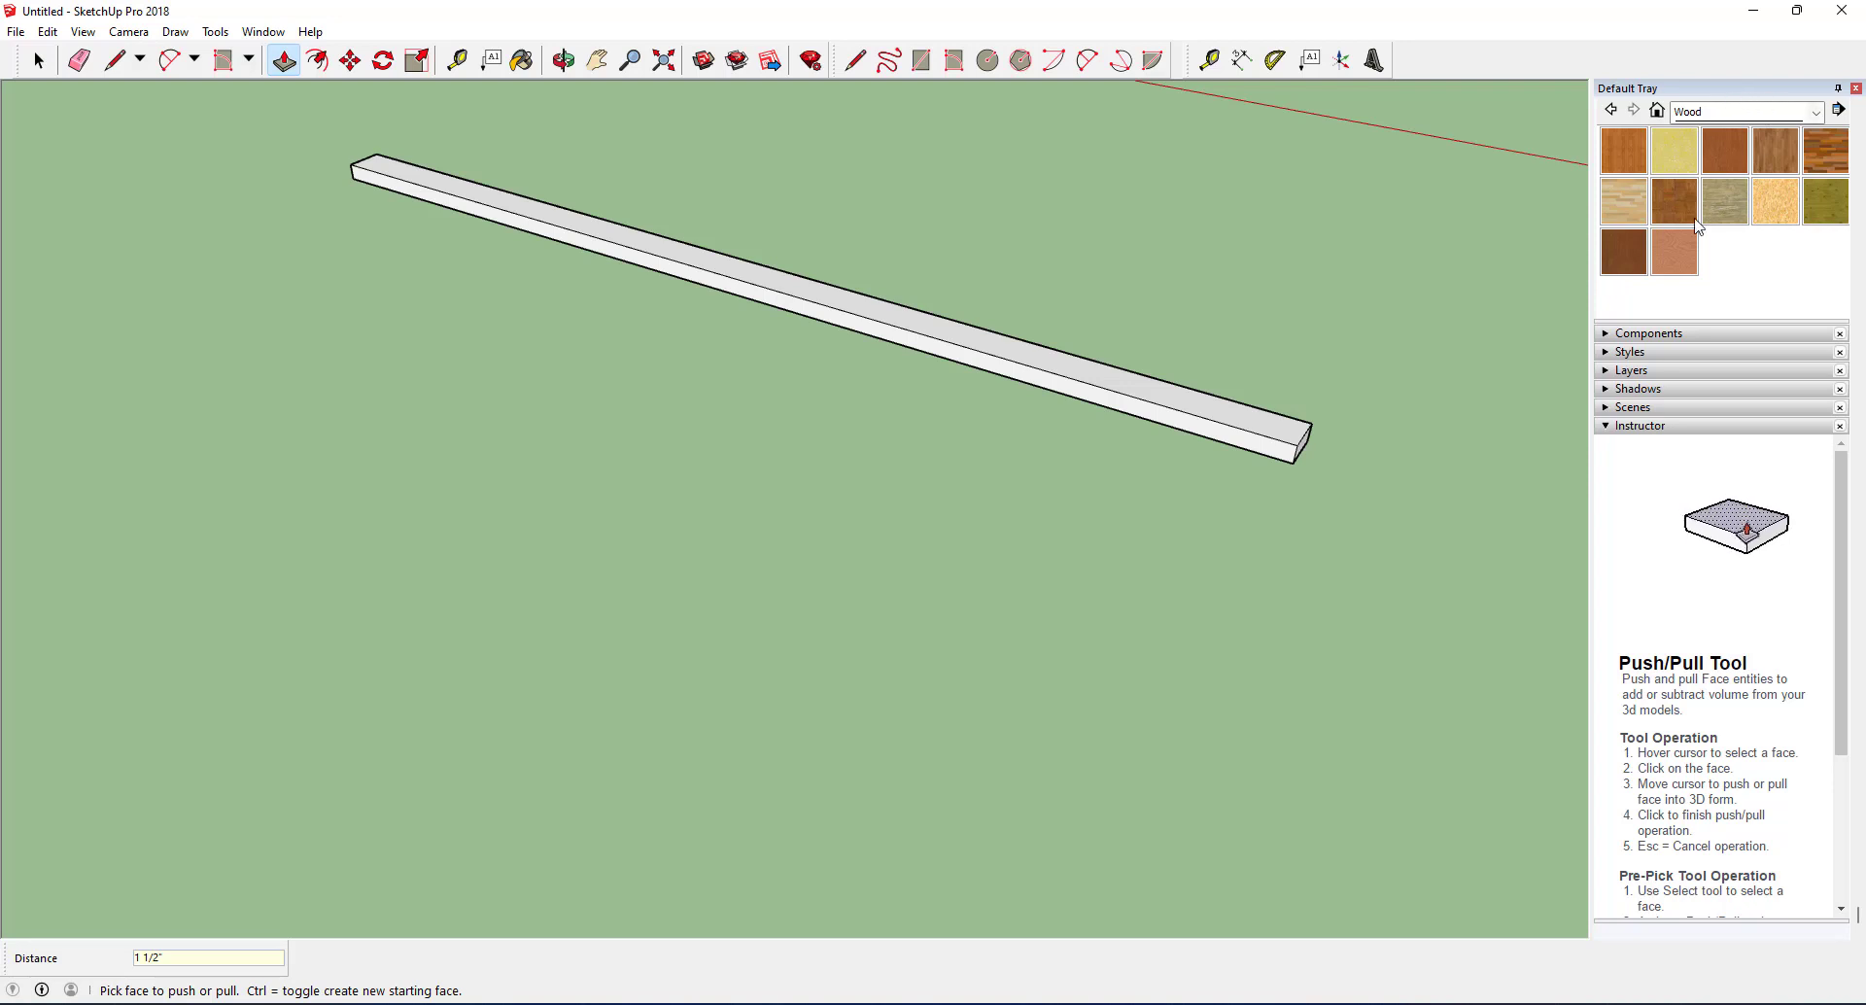
# Try a dark streaked, a reddish-brown and a grey-brown wood material in turn on the board's top face.
pyautogui.click(1825, 150)
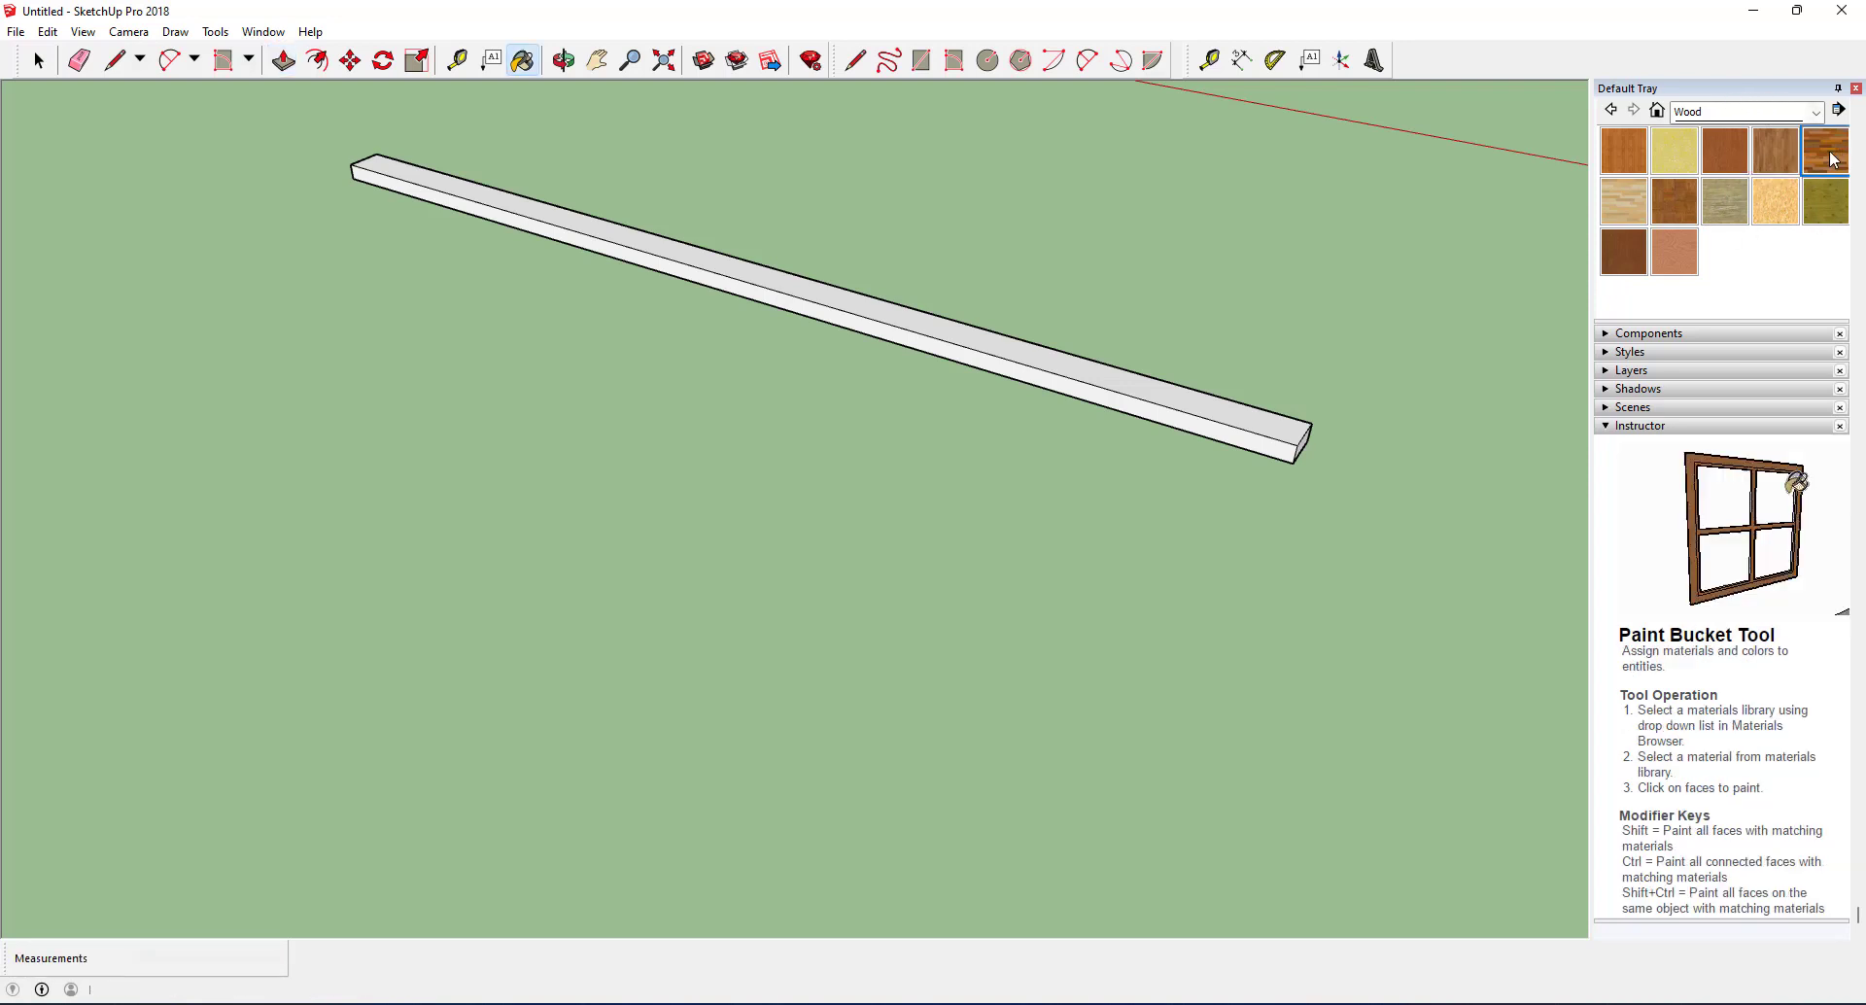
pyautogui.click(1227, 424)
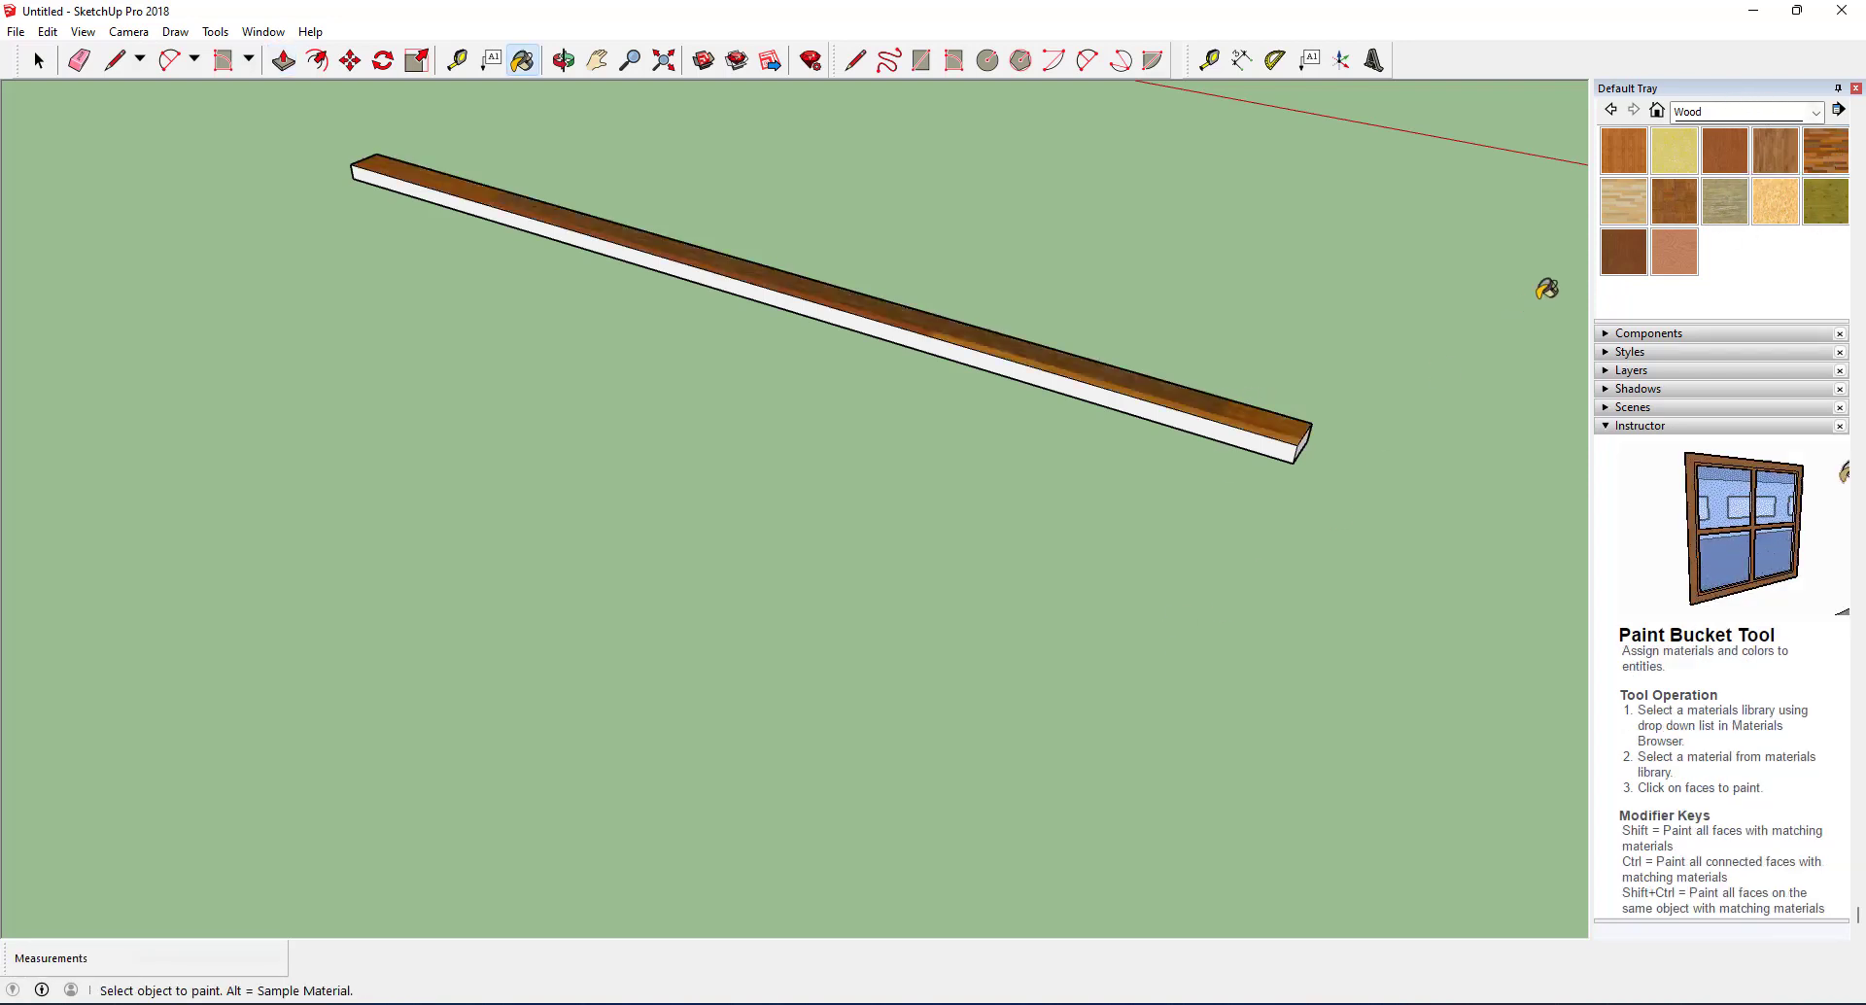
pyautogui.click(1674, 252)
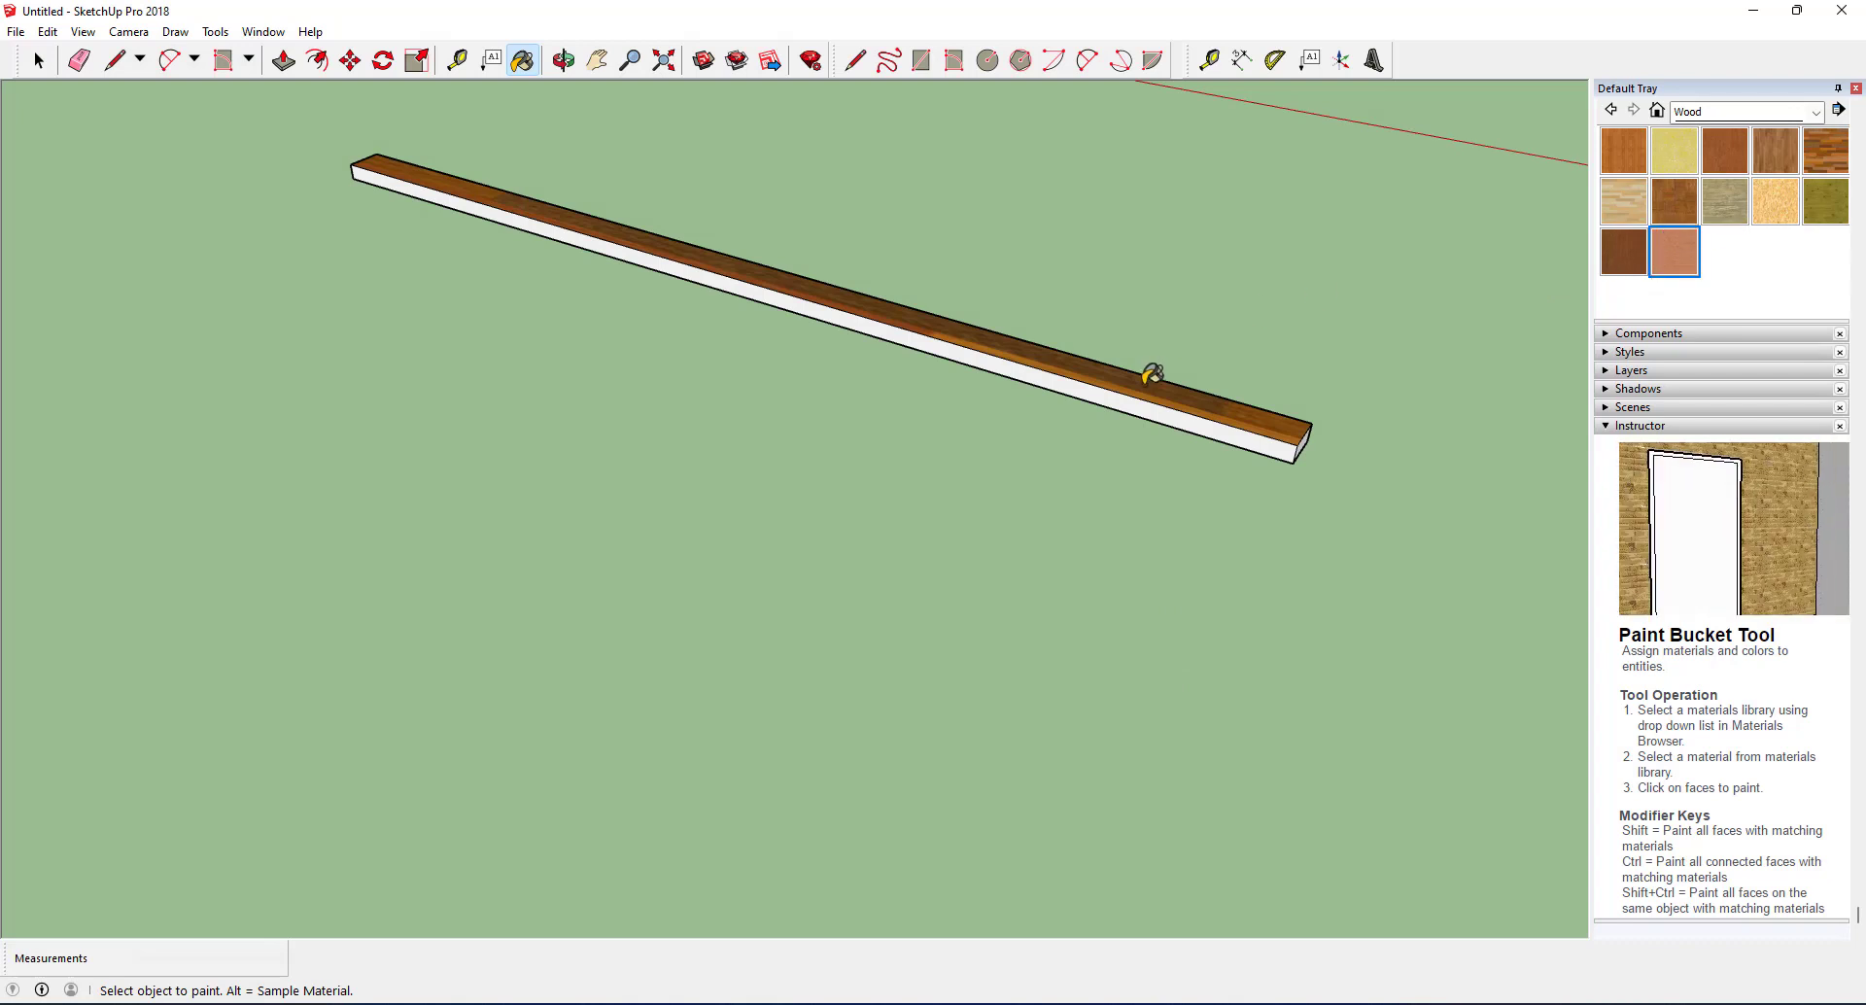
pyautogui.click(1152, 374)
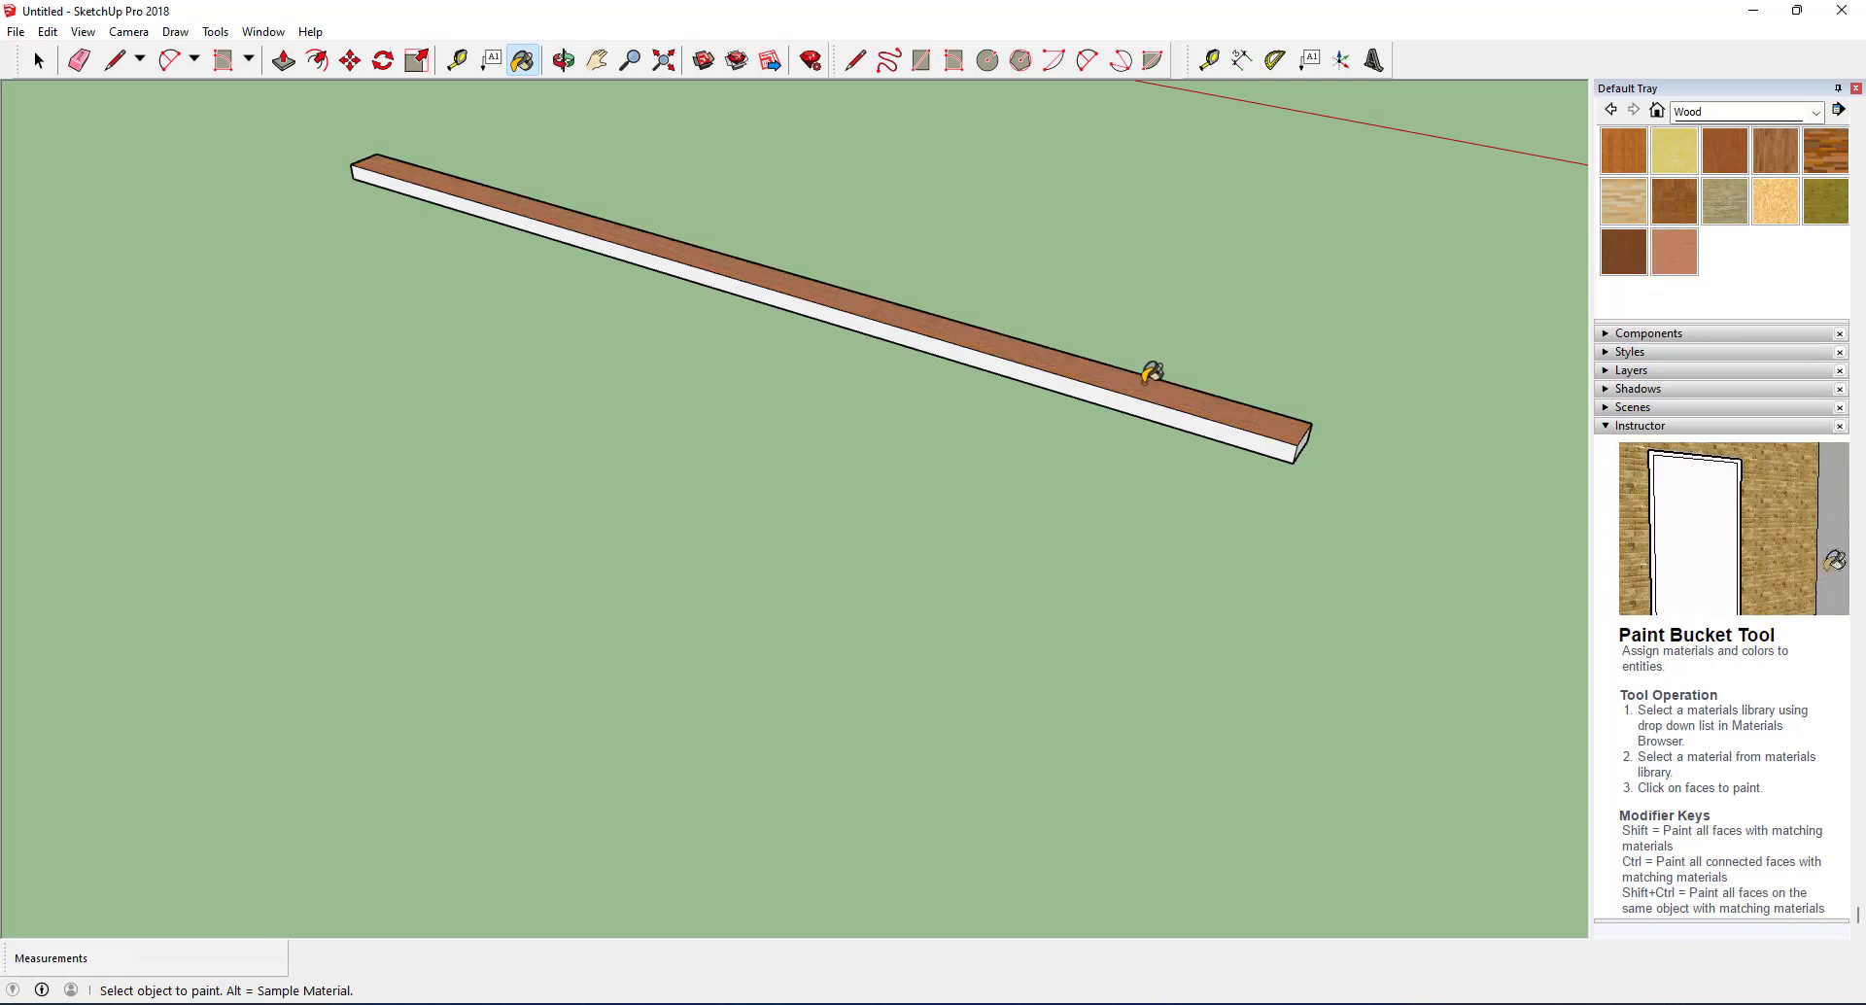
pyautogui.click(1711, 199)
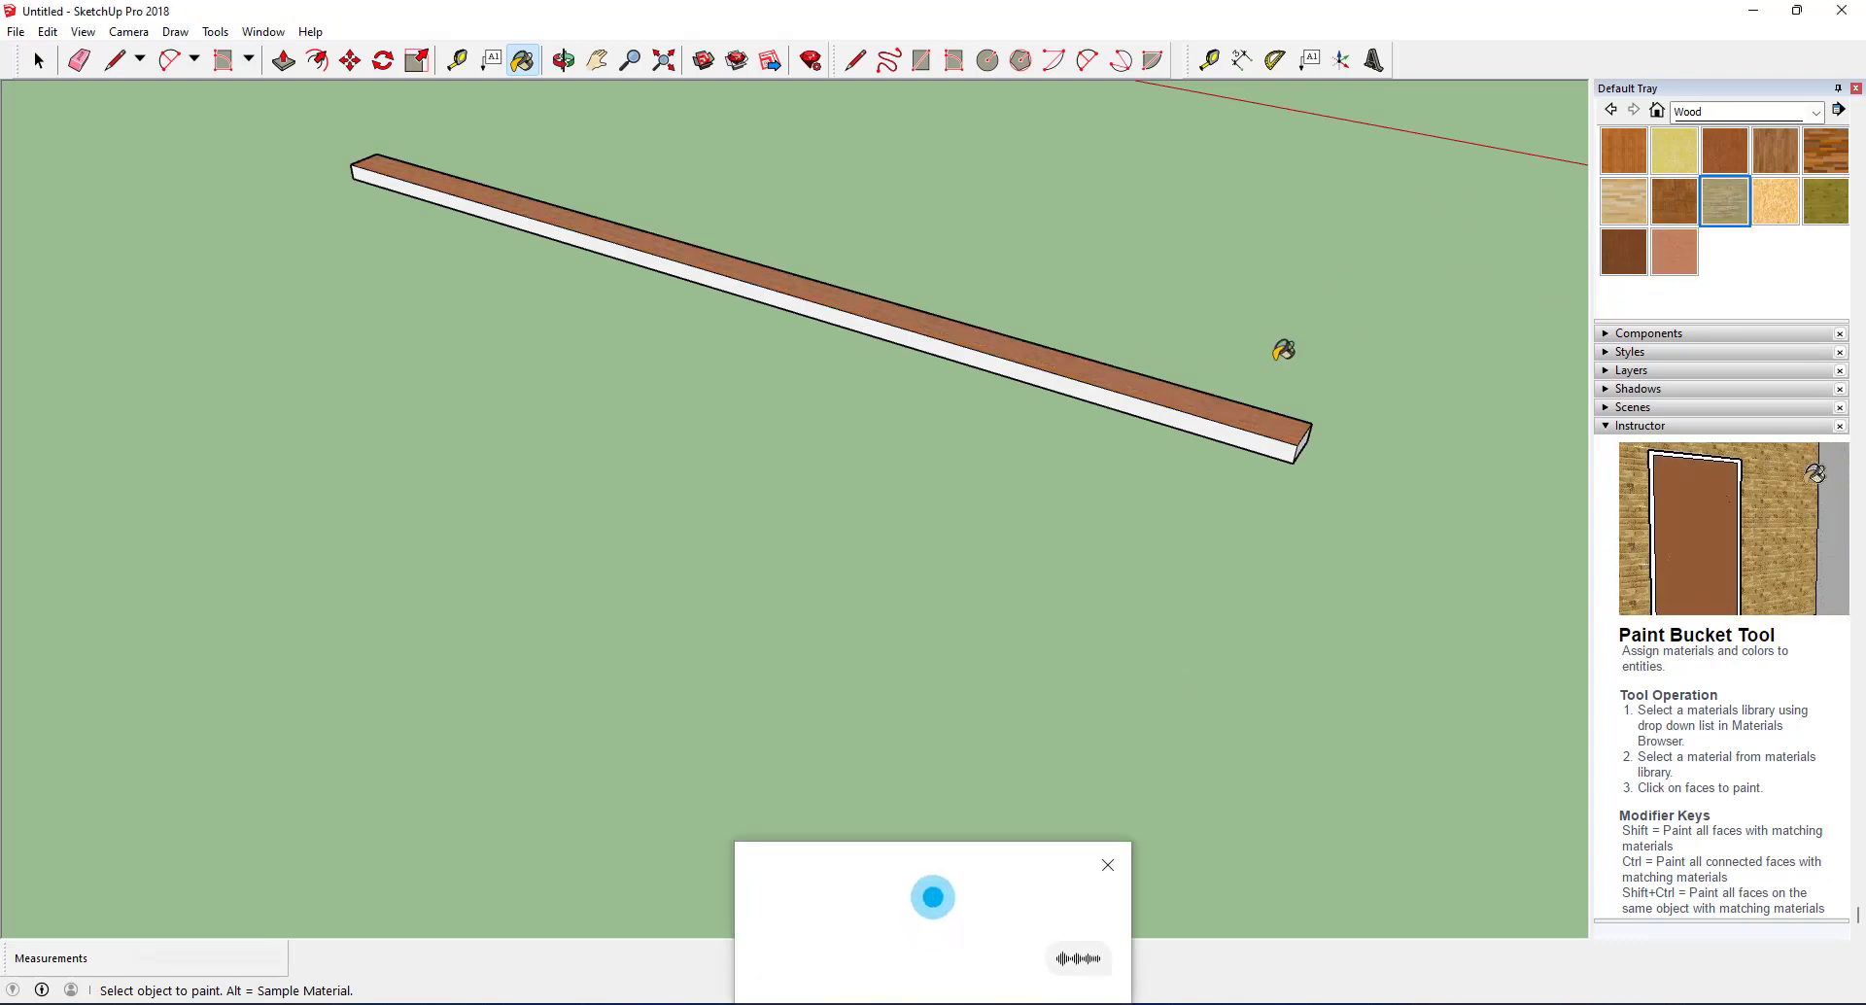
pyautogui.click(1108, 865)
pyautogui.click(1270, 416)
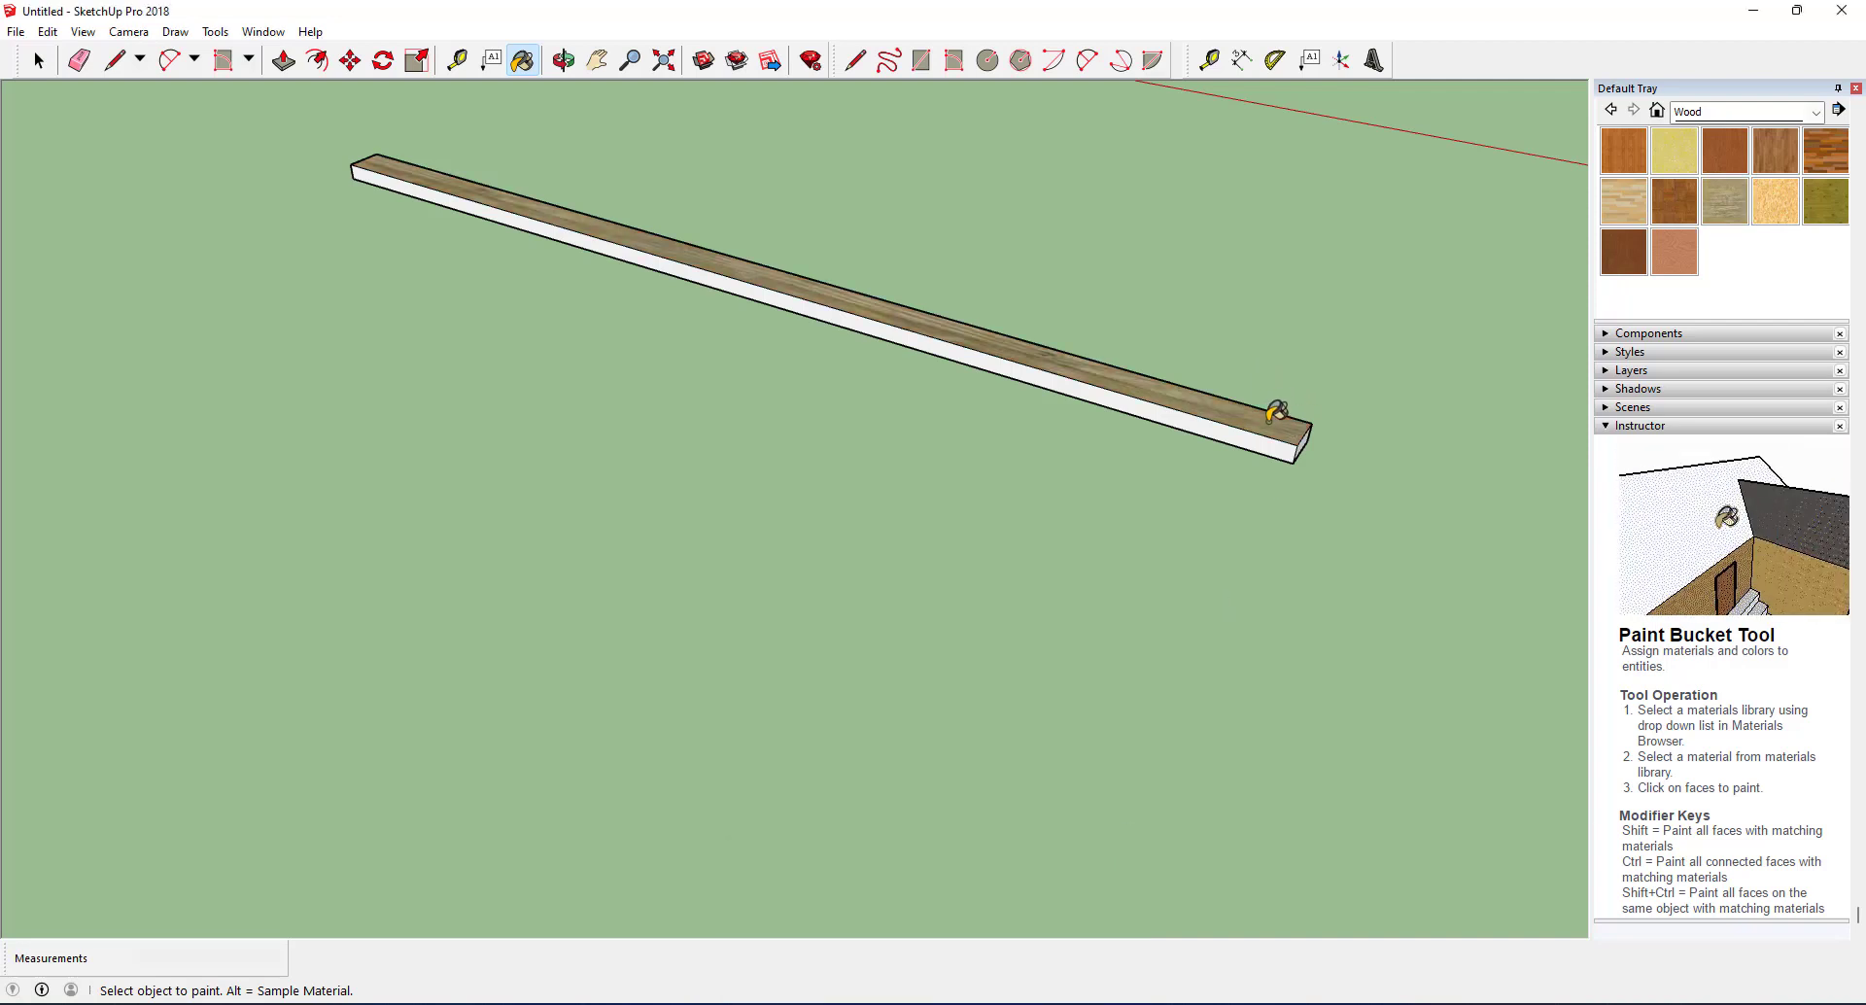
# Paint the board's top, front long side and near end with the light reddish-brown wood material.
pyautogui.click(1674, 252)
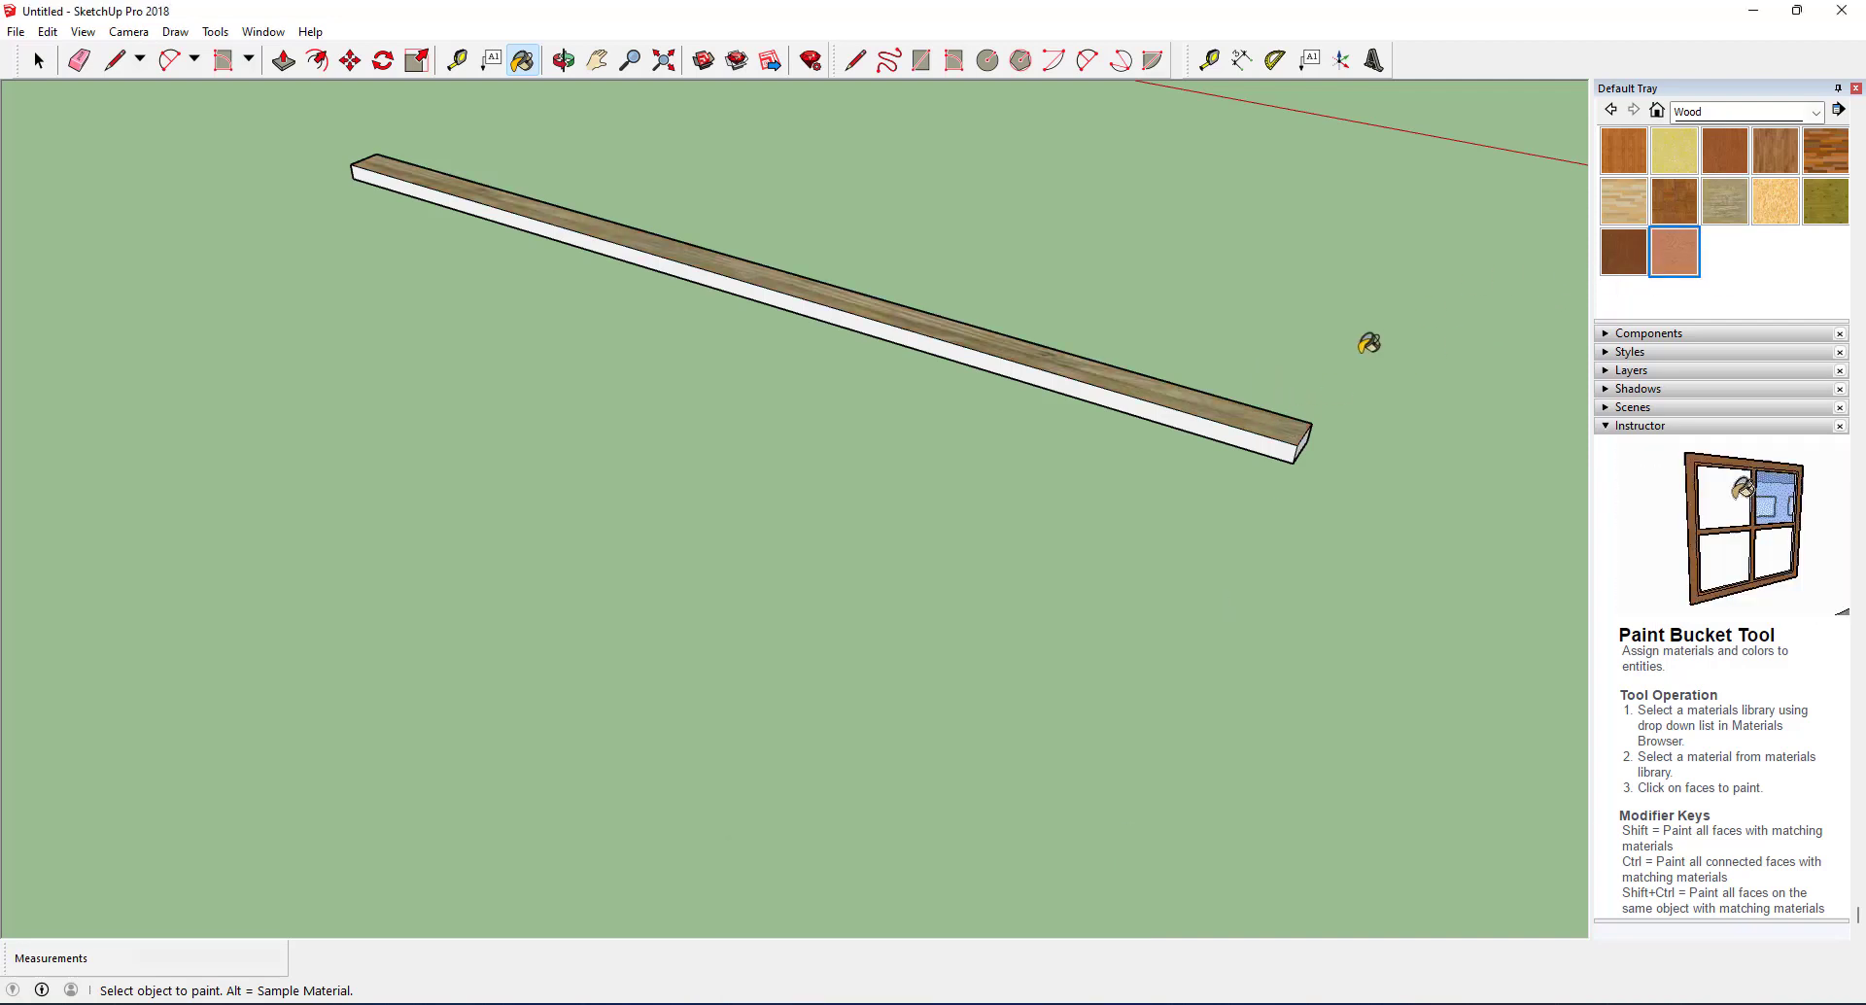
pyautogui.click(1251, 410)
pyautogui.click(1239, 428)
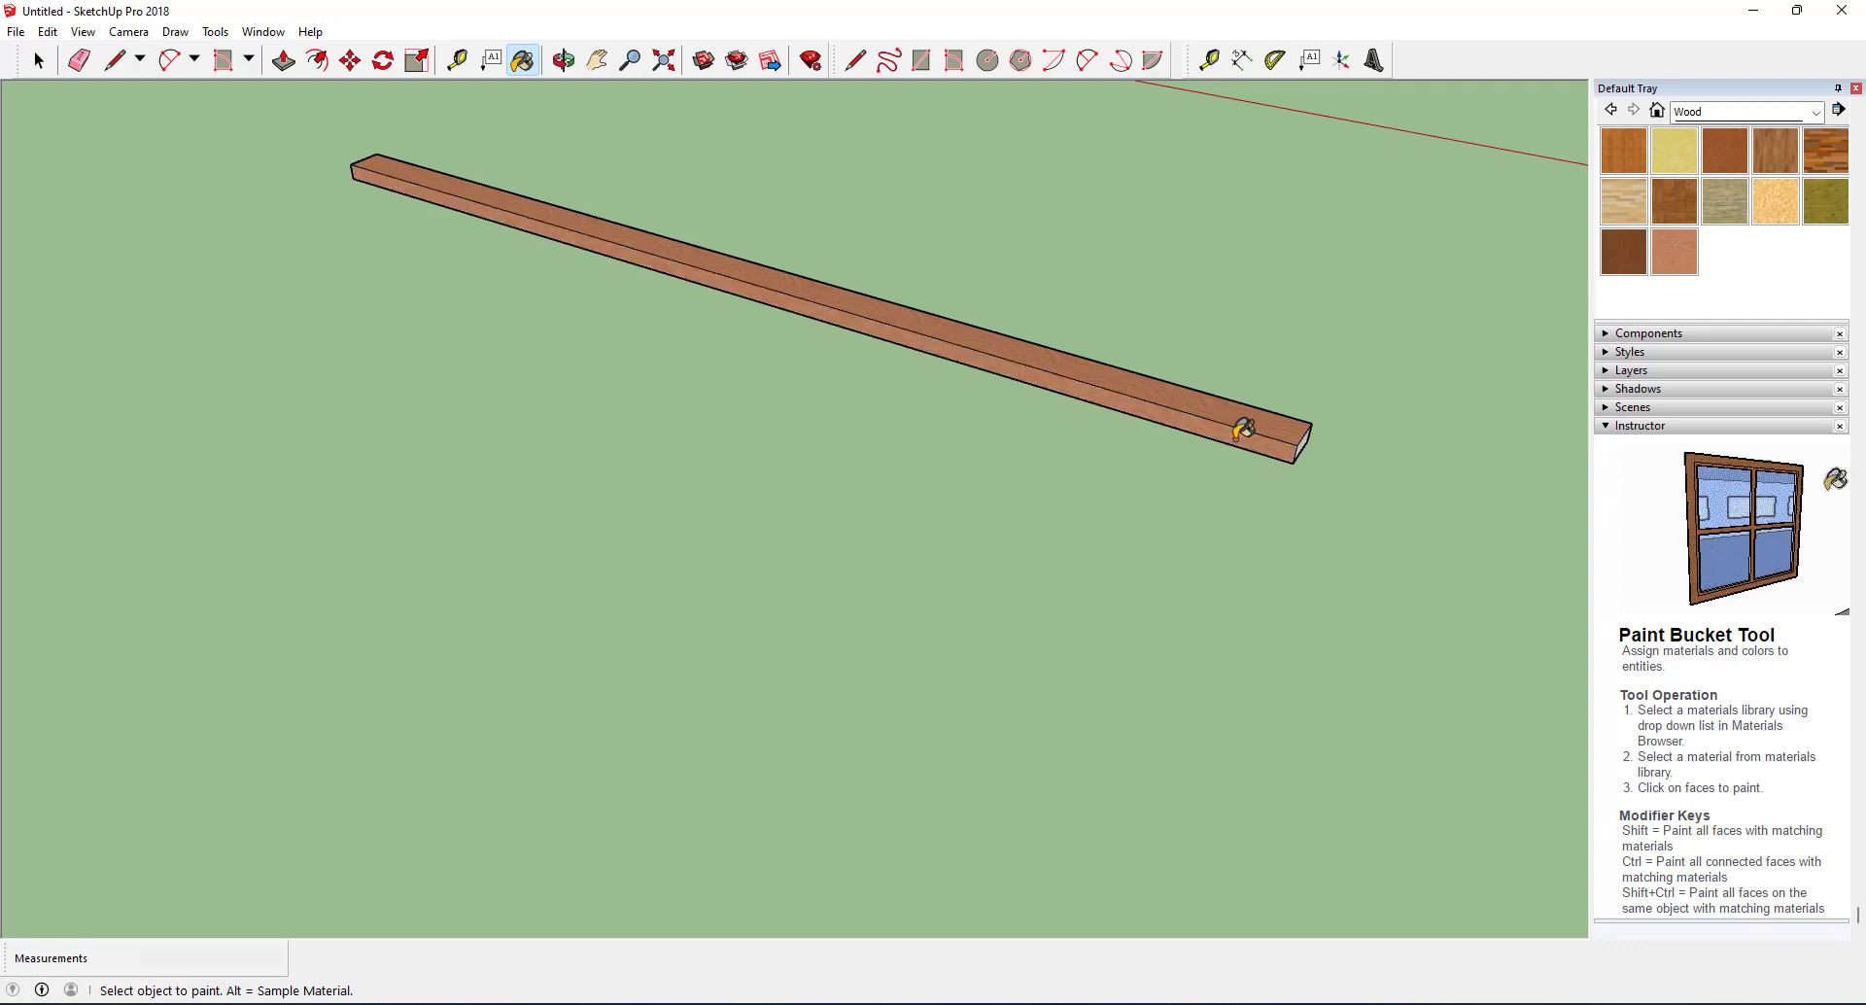
pyautogui.click(1305, 442)
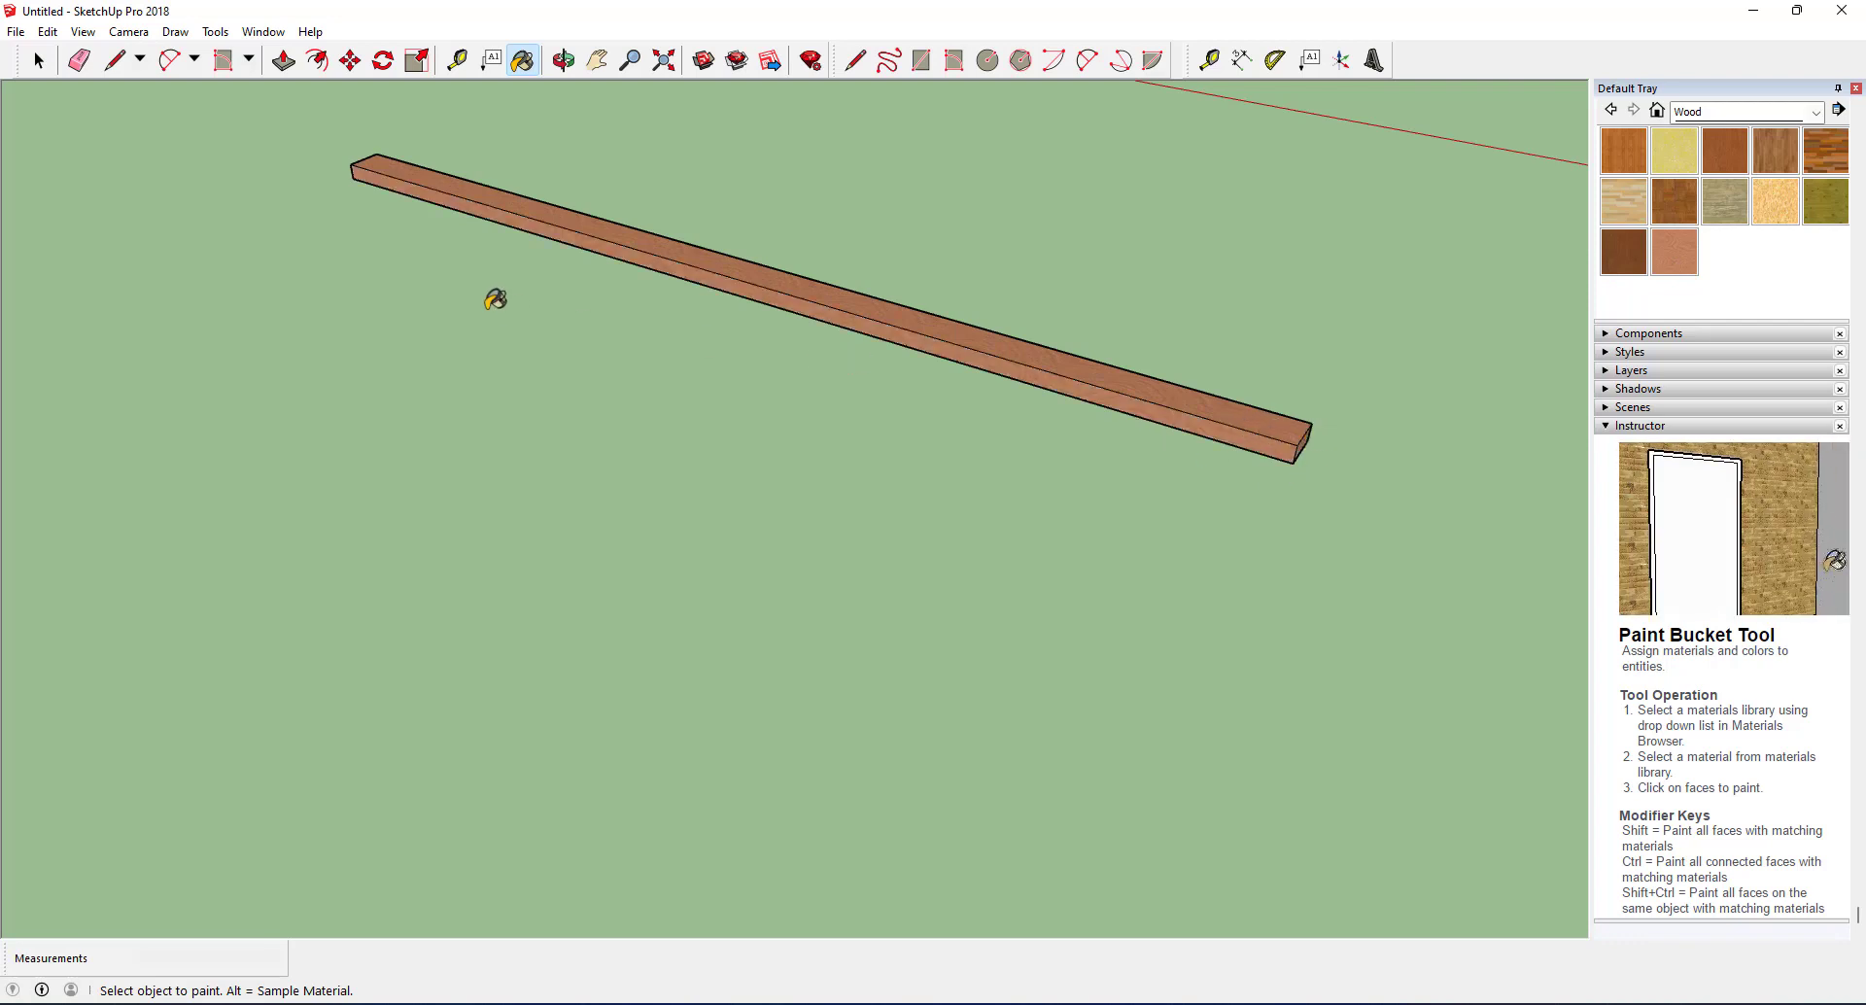
# Paint the board's remaining unpainted faces with the same reddish-brown wood material.
pyautogui.moveTo(521, 420)
pyautogui.mouseDown(button='middle')
pyautogui.moveTo(1174, 645)
pyautogui.moveTo(1742, 473)
pyautogui.moveTo(1692, 282)
pyautogui.moveTo(1753, 155)
pyautogui.moveTo(1633, 291)
pyautogui.mouseUp(button='middle')
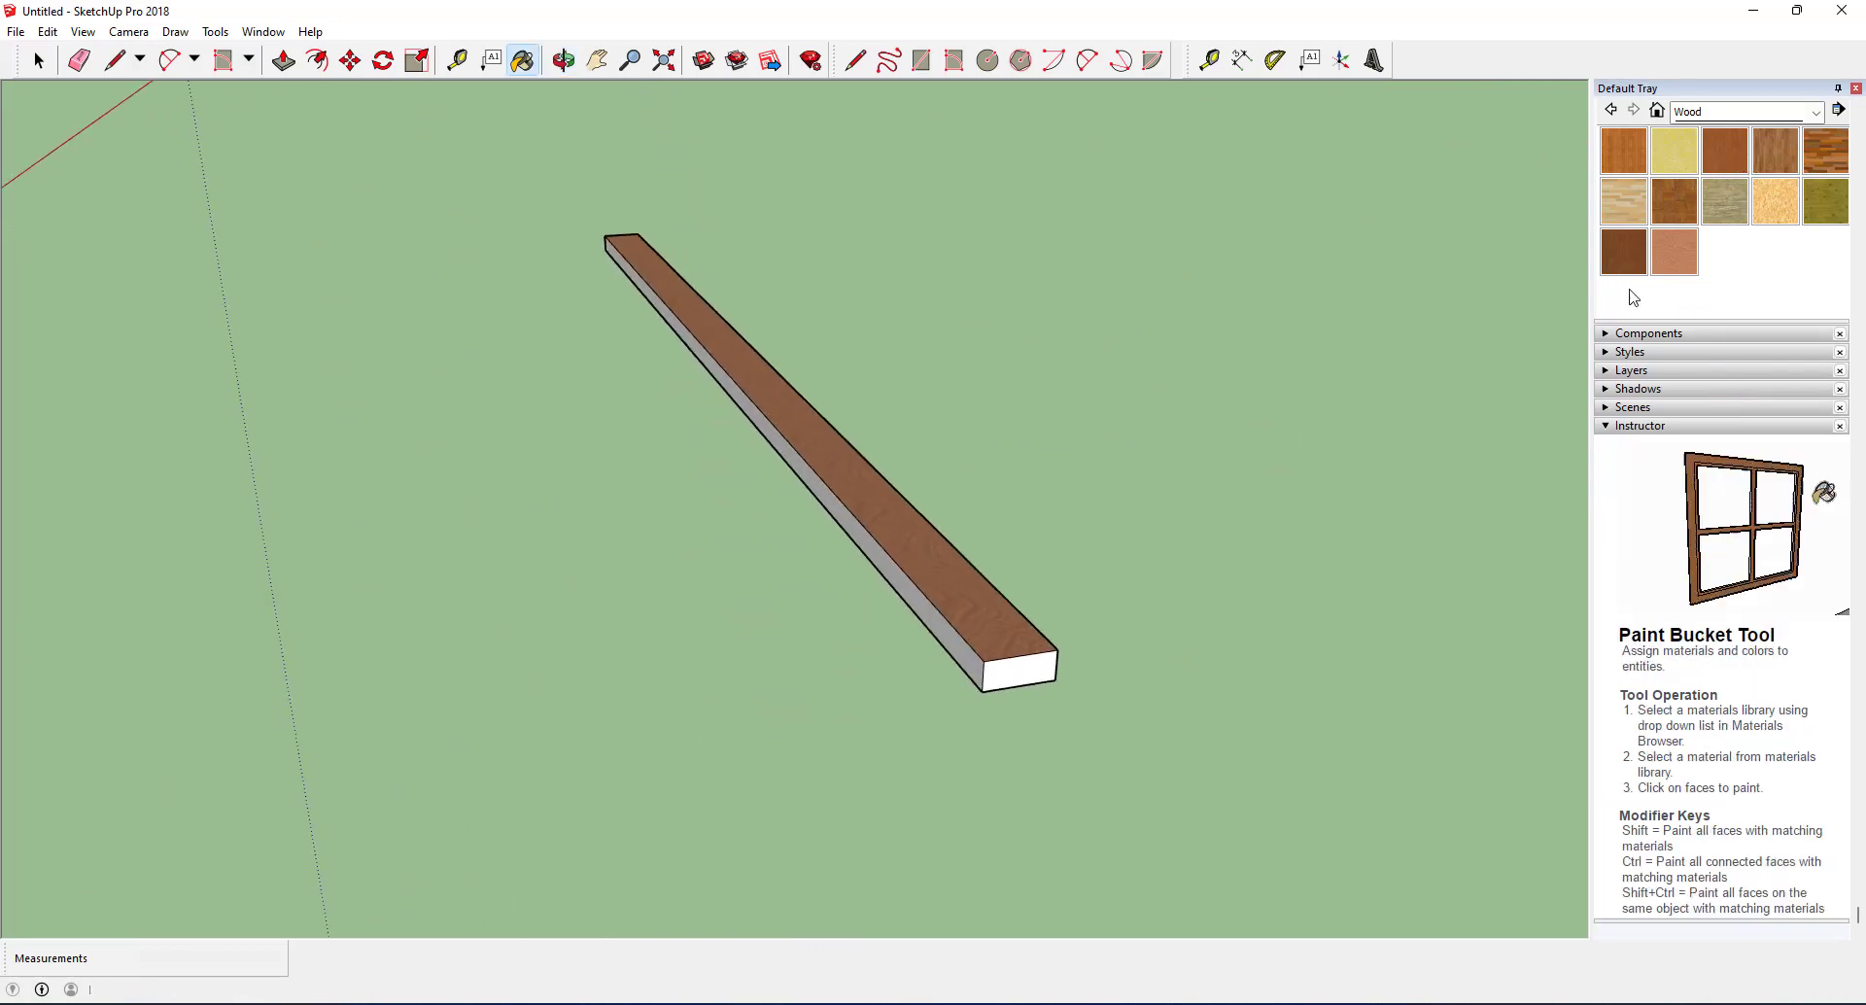
pyautogui.click(1049, 669)
pyautogui.click(960, 641)
pyautogui.moveTo(960, 643)
pyautogui.mouseDown(button='middle')
pyautogui.moveTo(962, 671)
pyautogui.moveTo(933, 429)
pyautogui.mouseUp(button='middle')
pyautogui.moveTo(953, 654)
pyautogui.mouseDown(button='middle')
pyautogui.moveTo(924, 616)
pyautogui.moveTo(921, 461)
pyautogui.moveTo(991, 480)
pyautogui.moveTo(958, 762)
pyautogui.moveTo(845, 884)
pyautogui.moveTo(485, 890)
pyautogui.moveTo(370, 934)
pyautogui.mouseUp(button='middle')
pyautogui.click(851, 435)
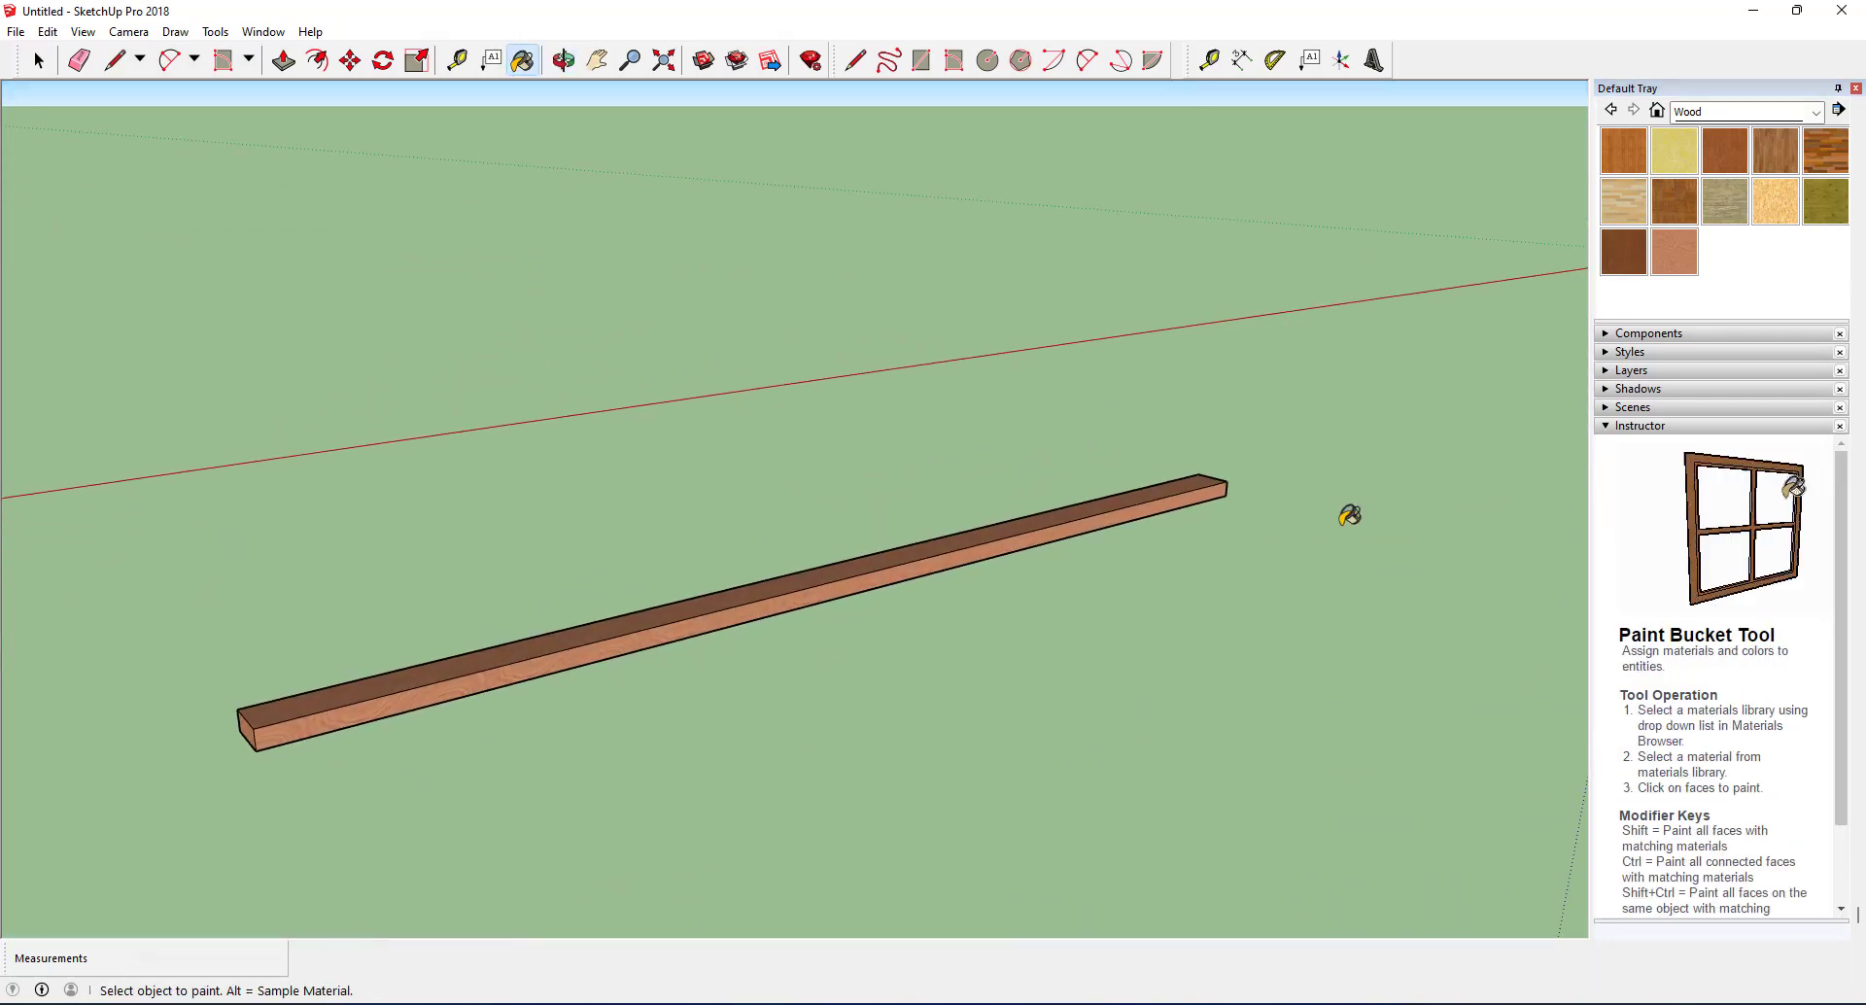
# Lengthen the board by pulling its near end face outward by 2'.
pyautogui.moveTo(1345, 517)
pyautogui.mouseDown(button='middle')
pyautogui.moveTo(1154, 684)
pyautogui.moveTo(847, 787)
pyautogui.moveTo(633, 527)
pyautogui.mouseUp(button='middle')
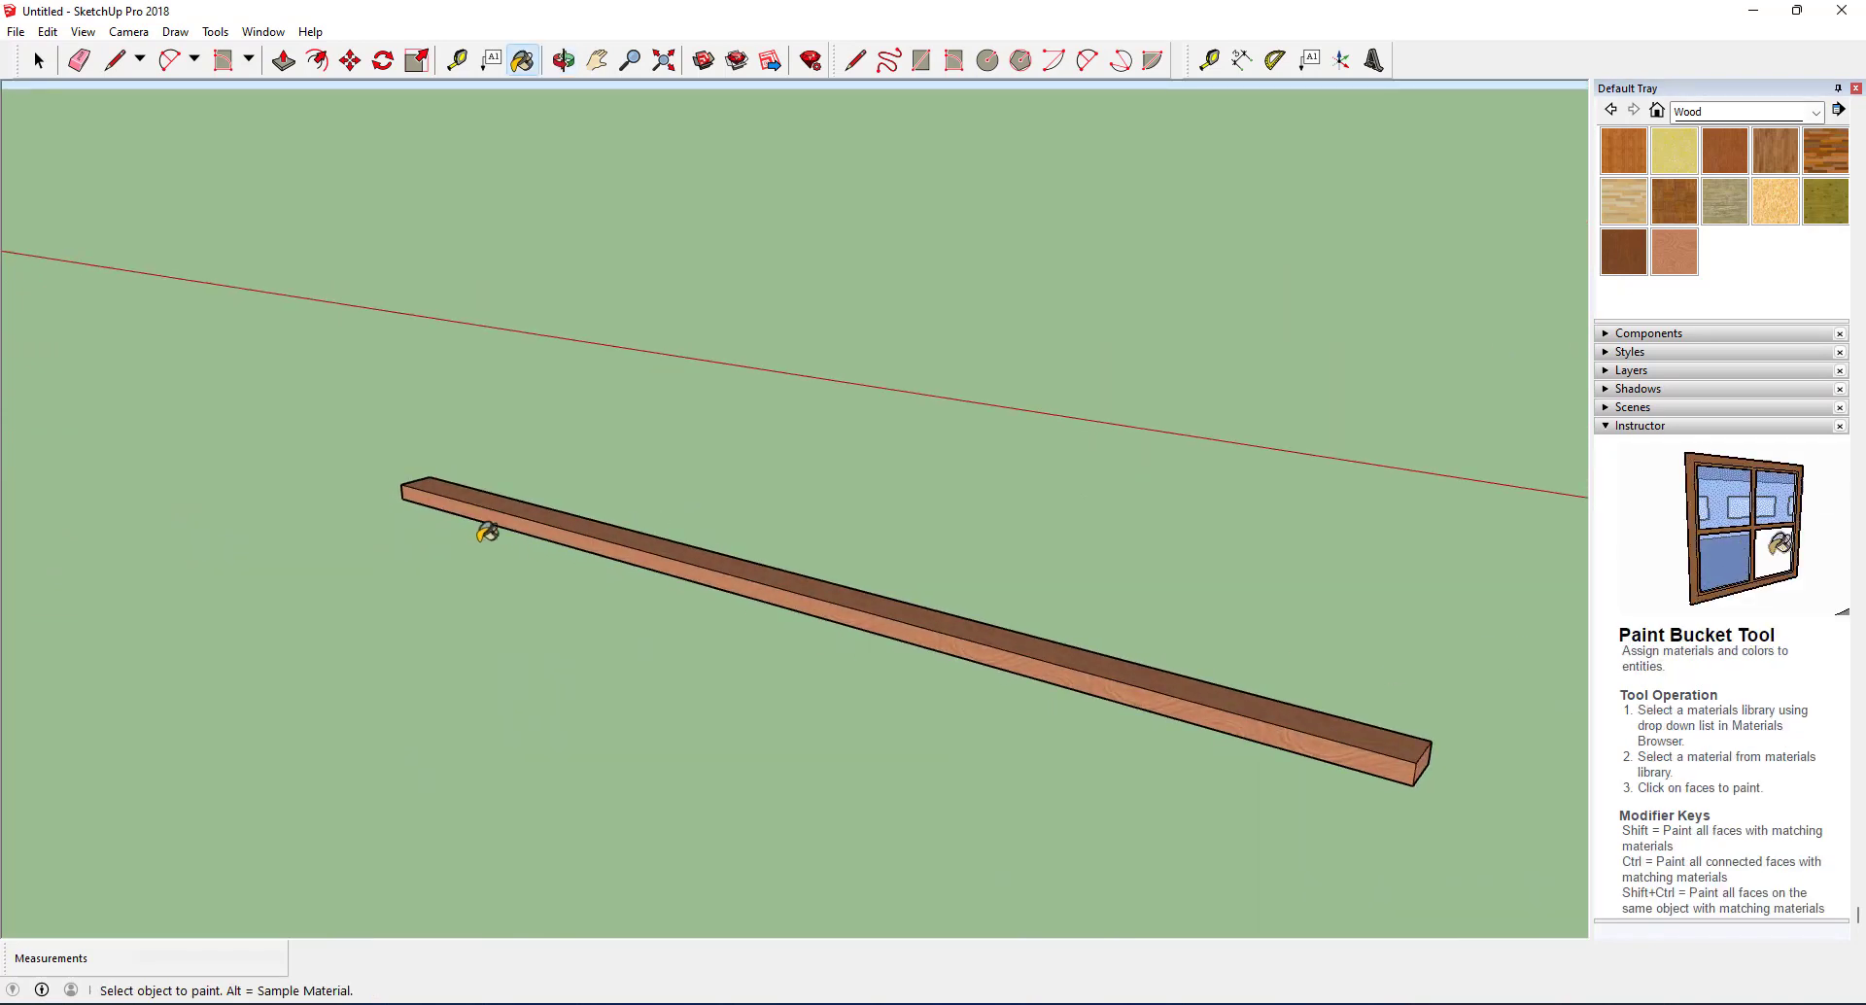
pyautogui.scroll(-3, 437, 499)
pyautogui.scroll(1, 330, 508)
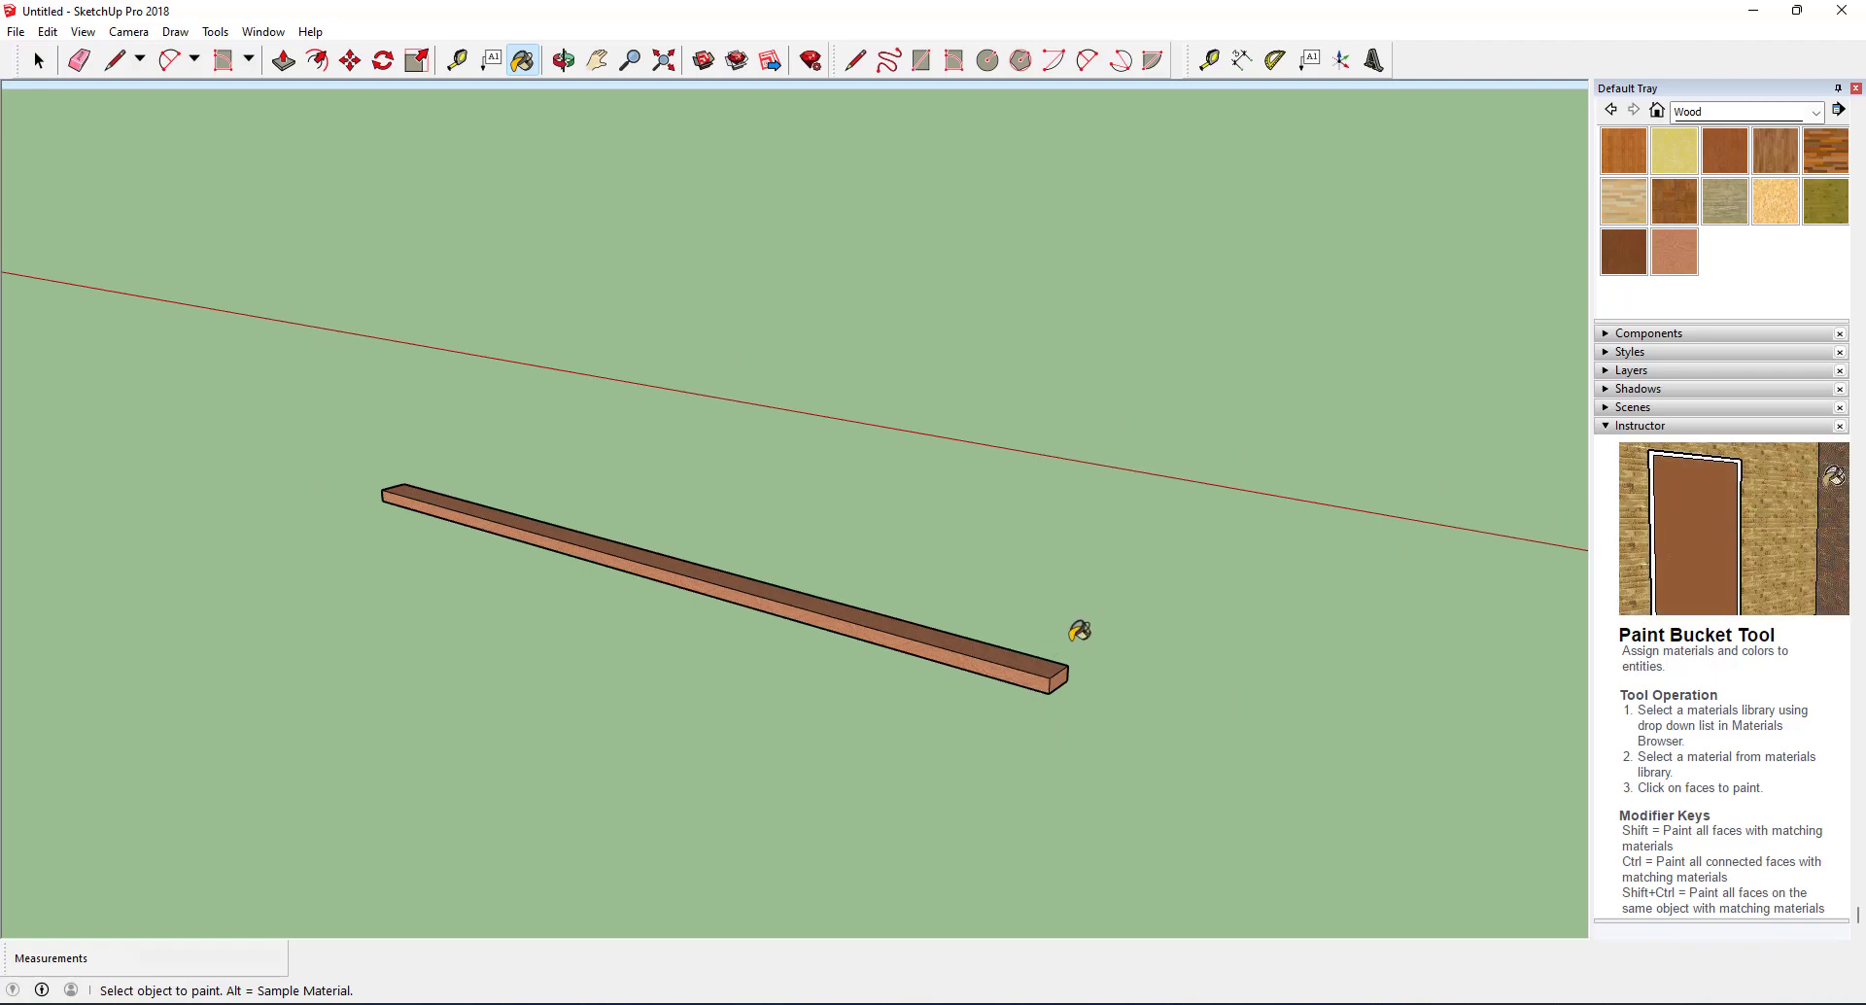
pyautogui.scroll(-1, 587, 570)
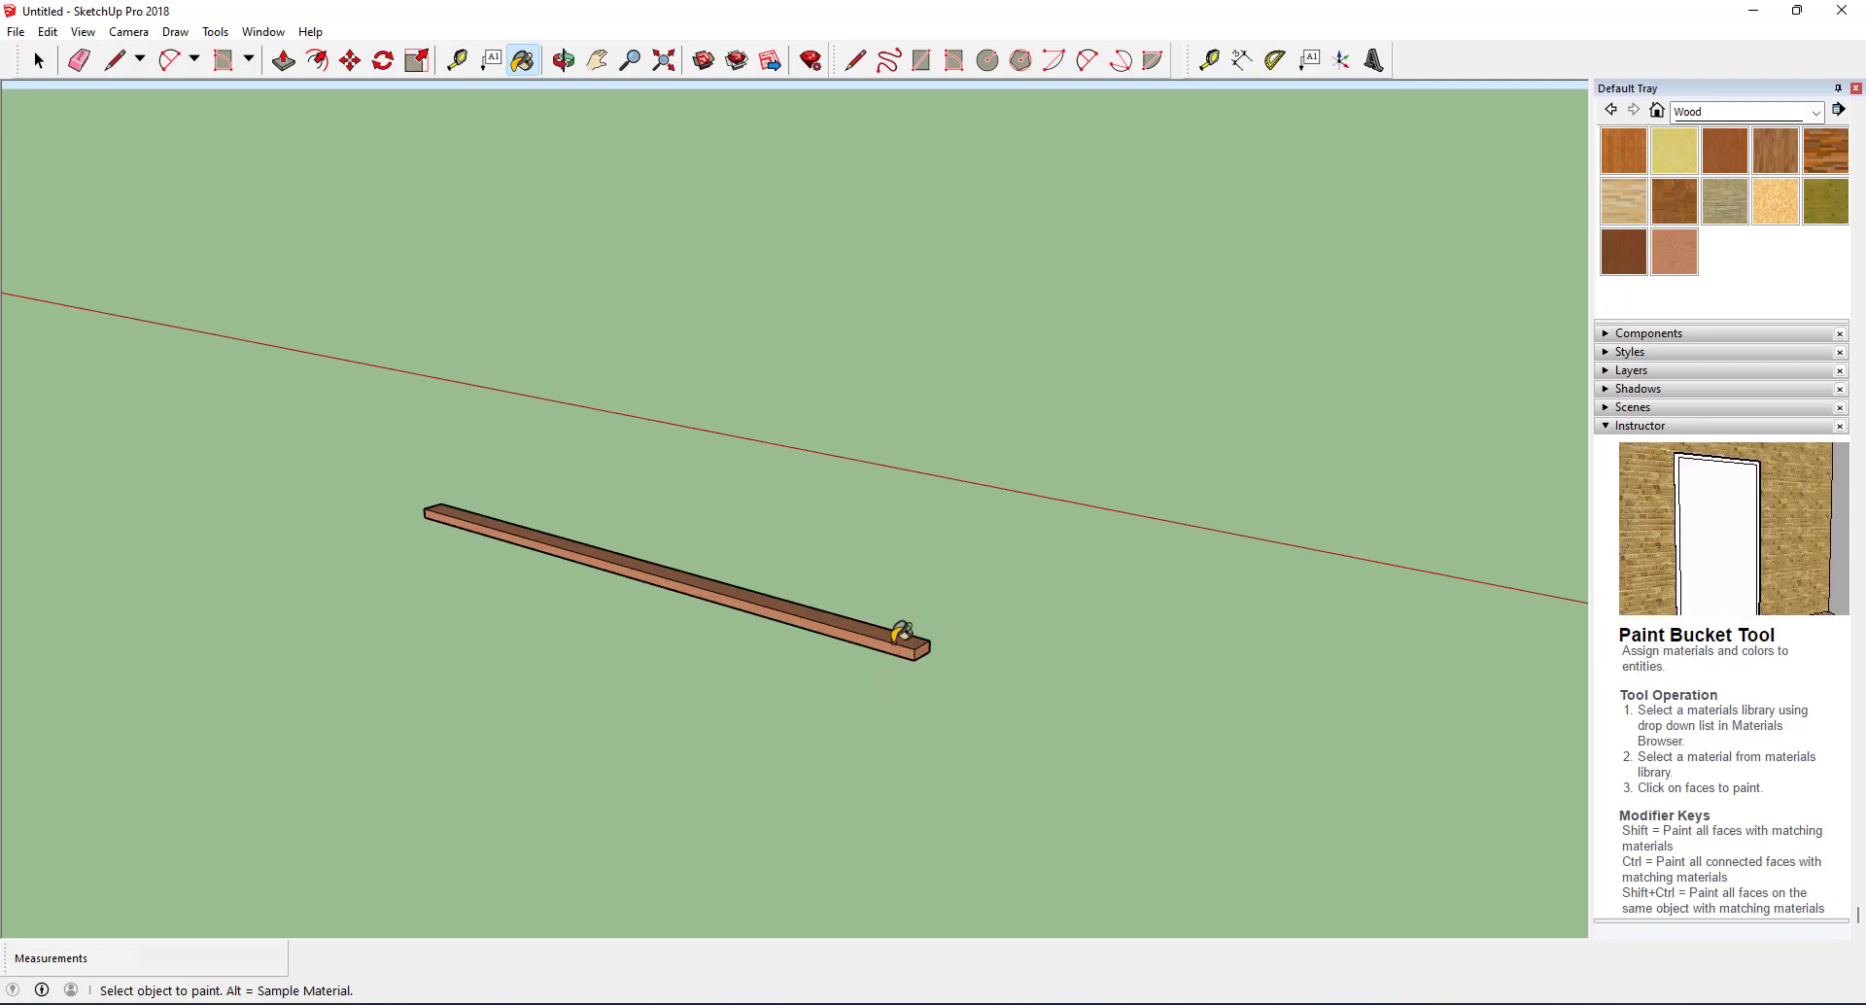
pyautogui.scroll(3, 933, 676)
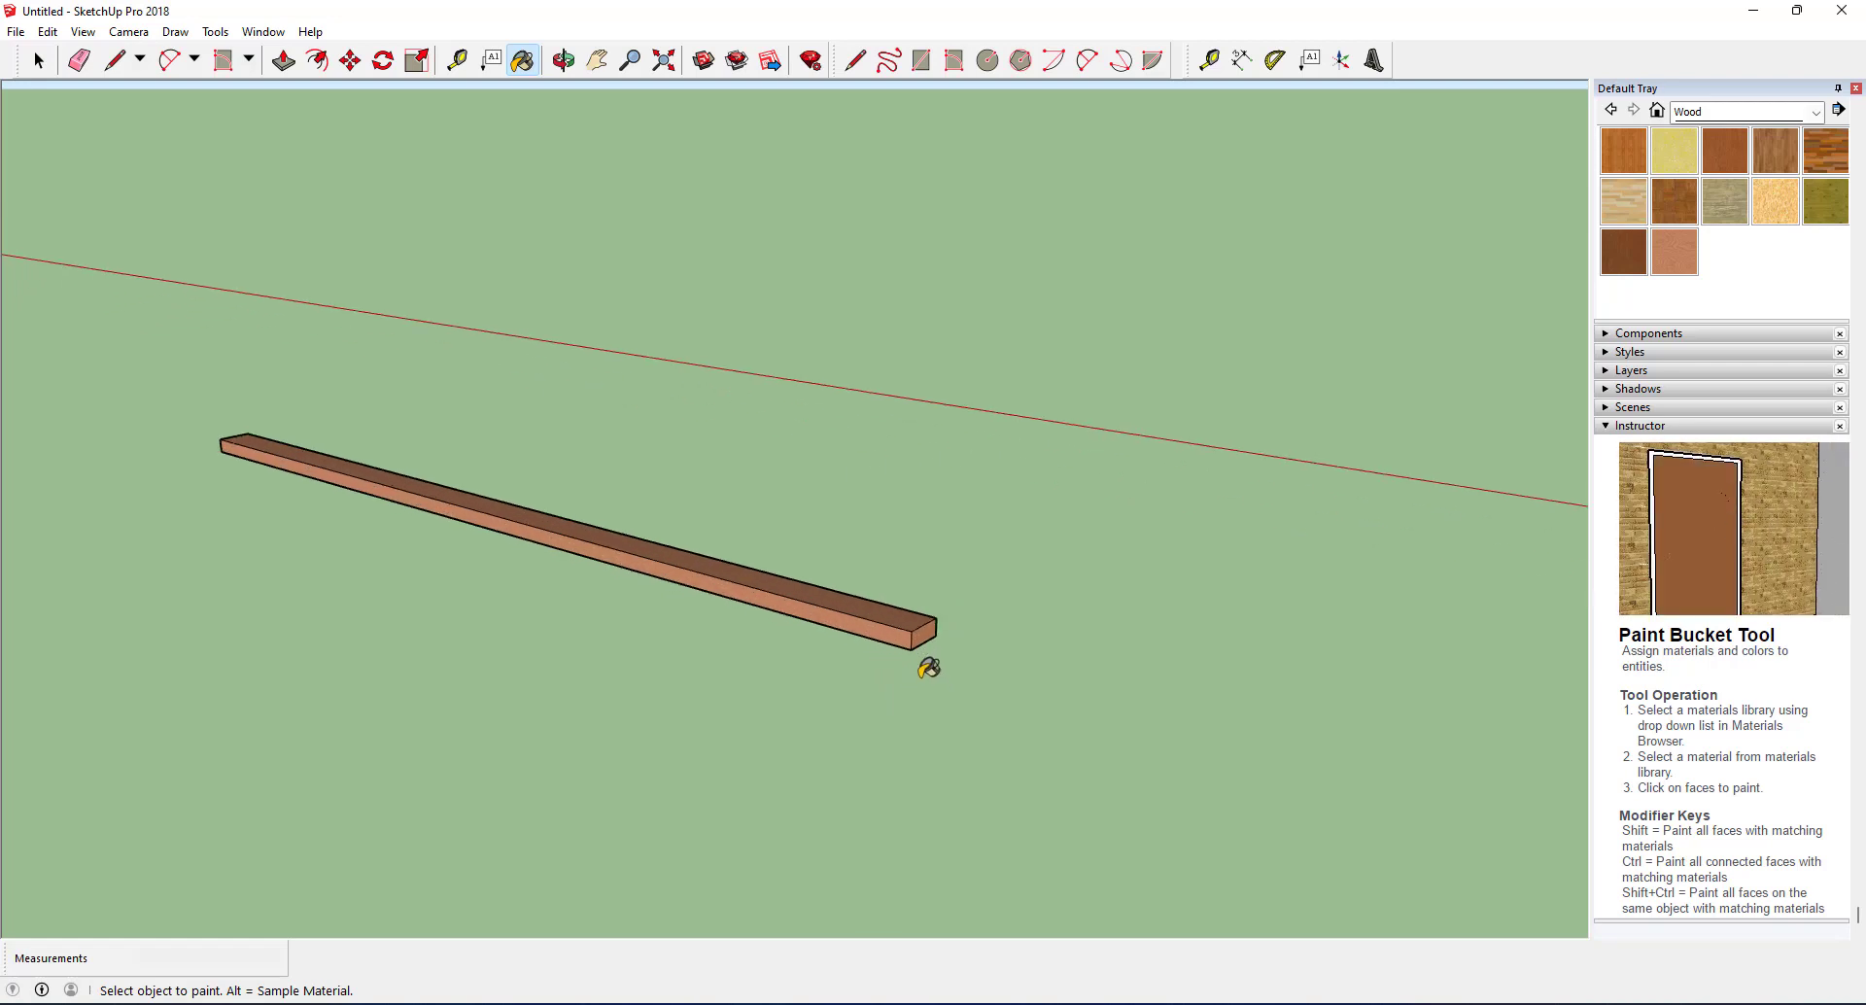
pyautogui.click(283, 60)
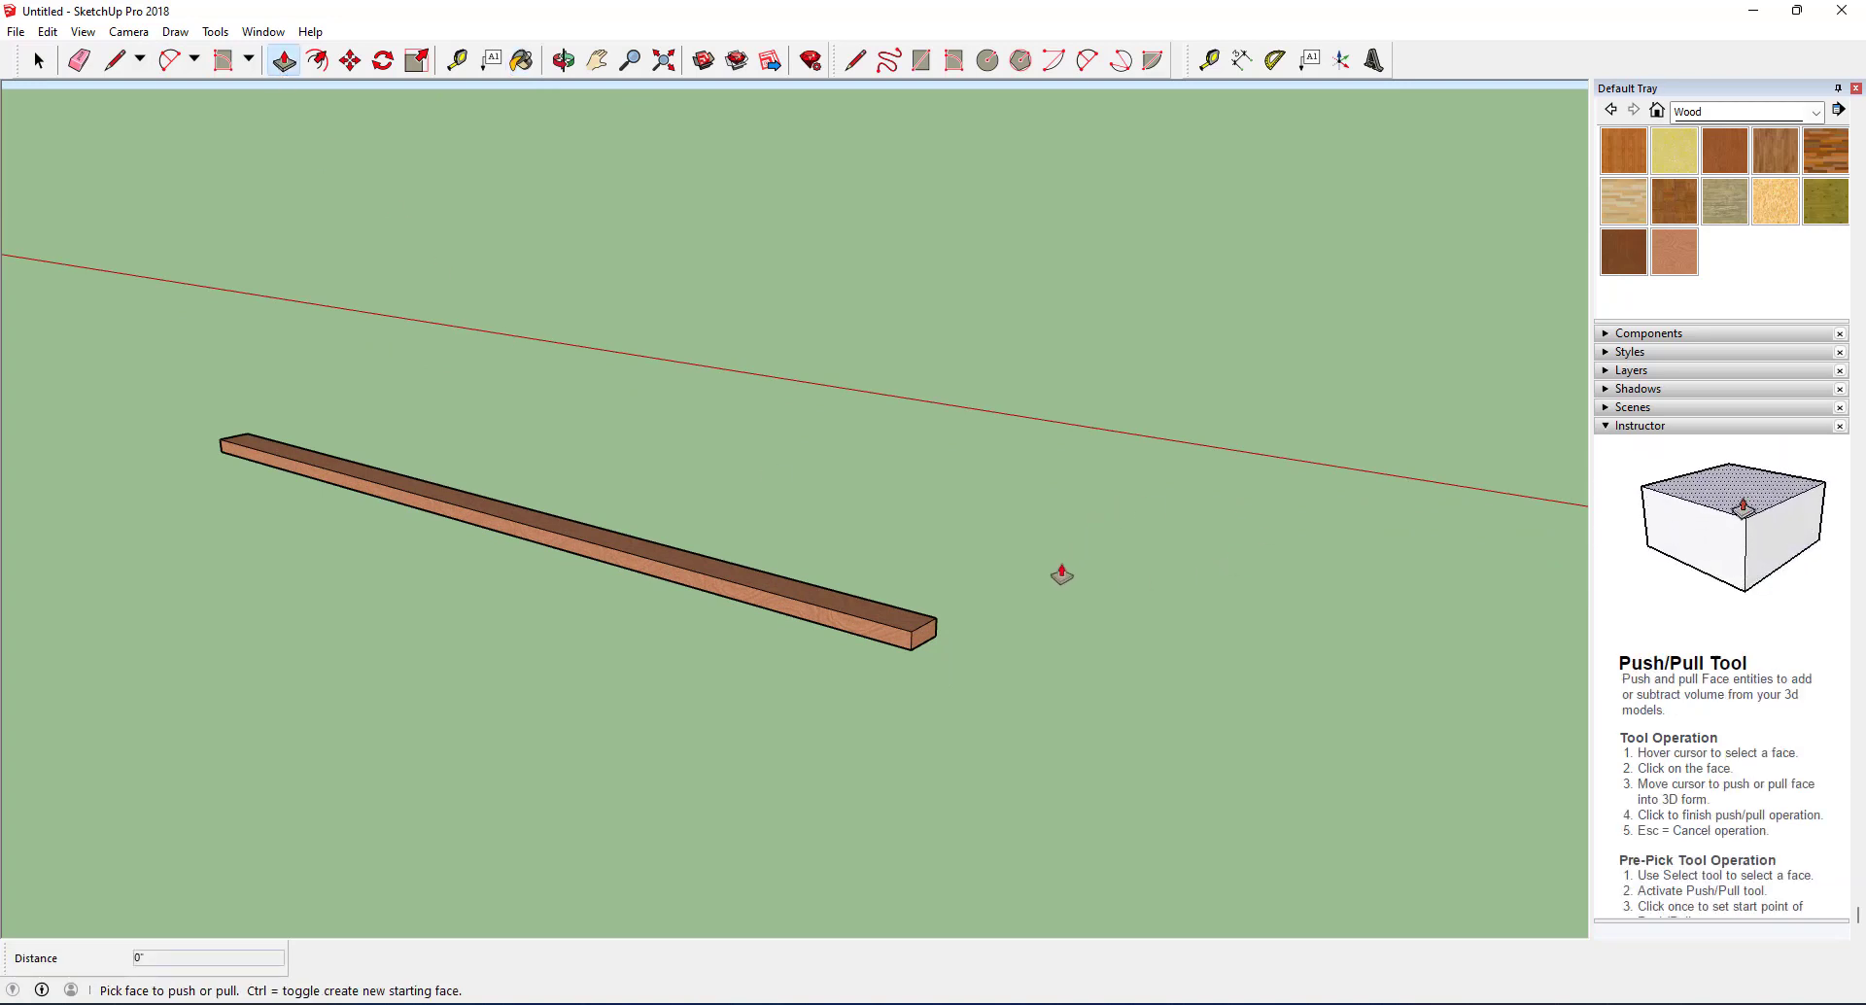
pyautogui.click(926, 643)
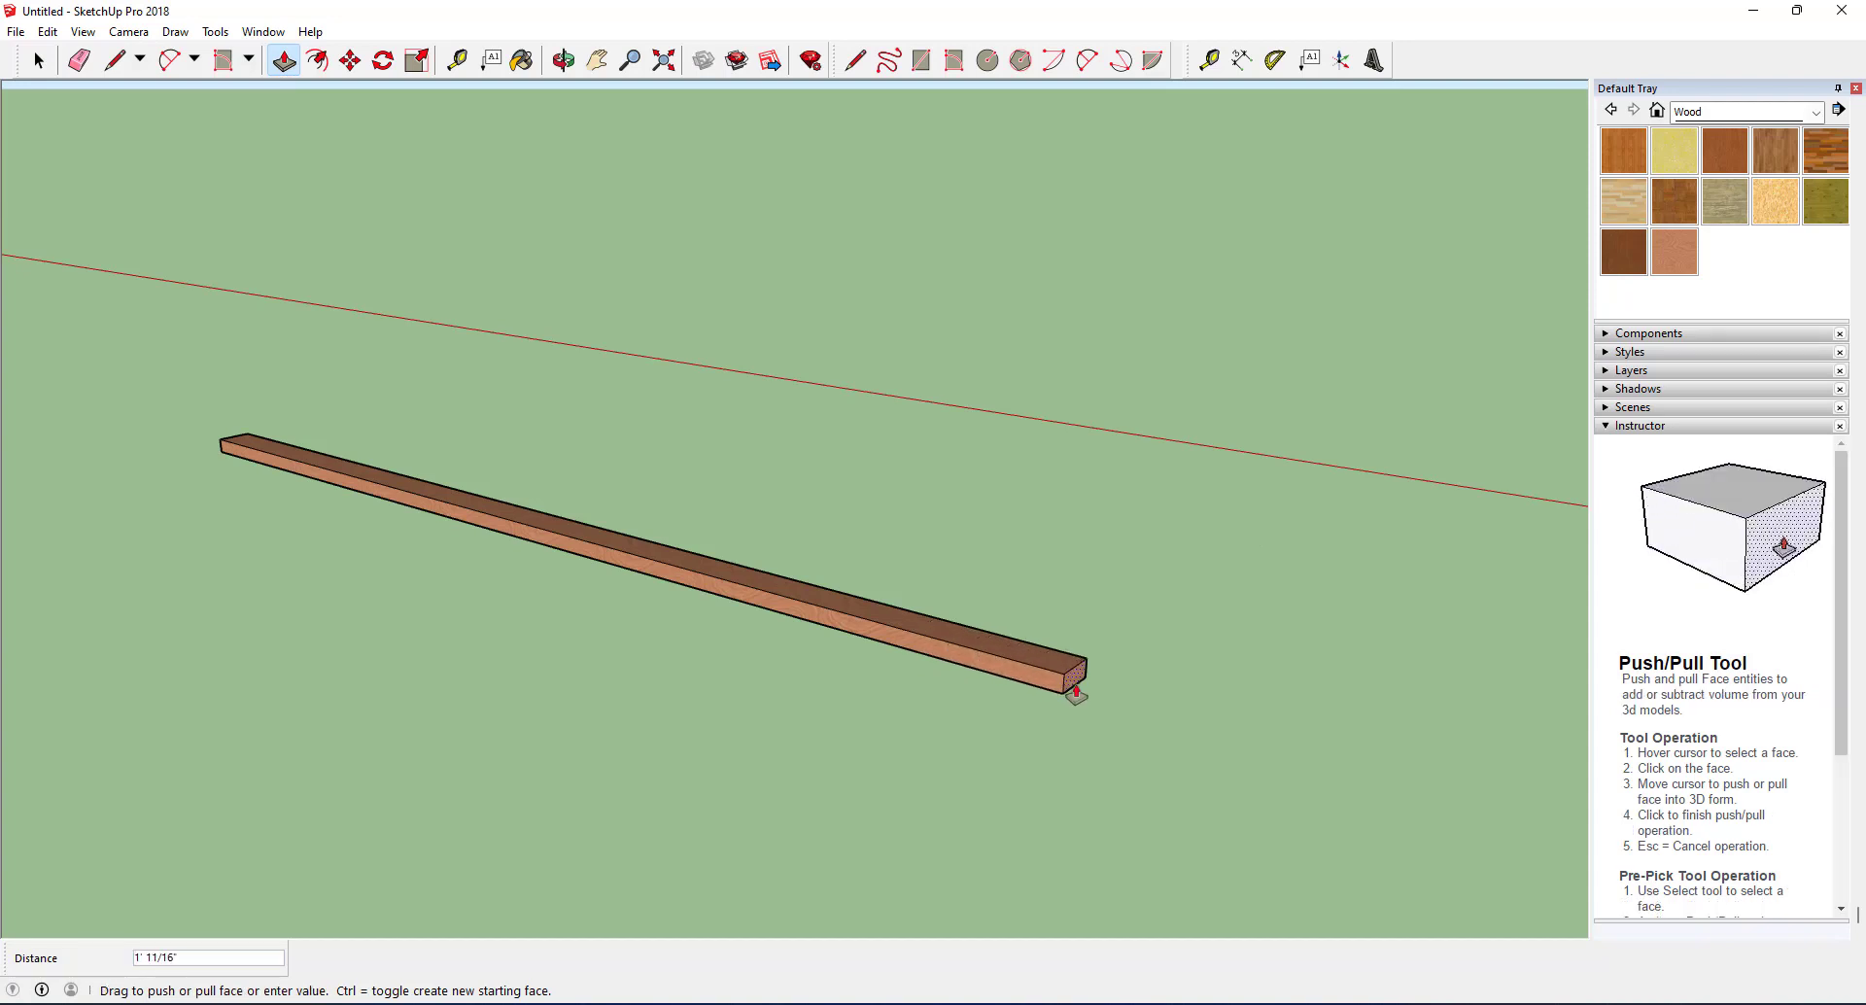
pyautogui.write('2')
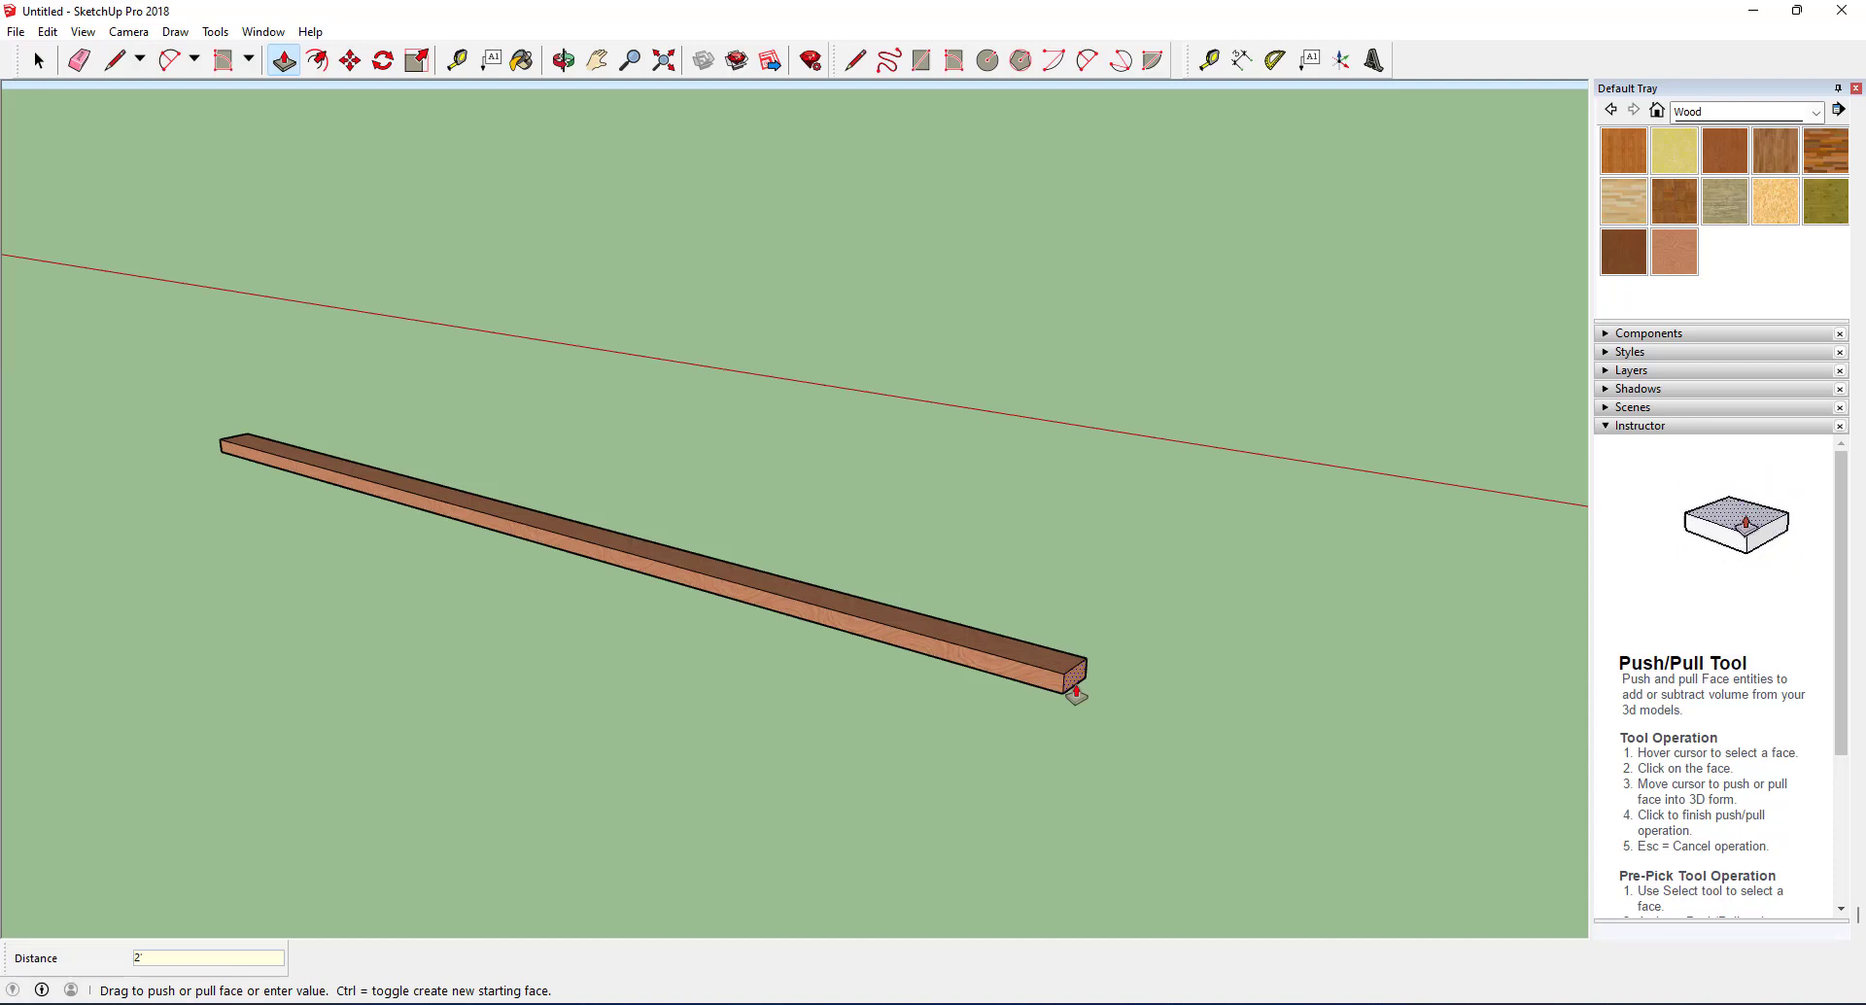
pyautogui.press('Return')
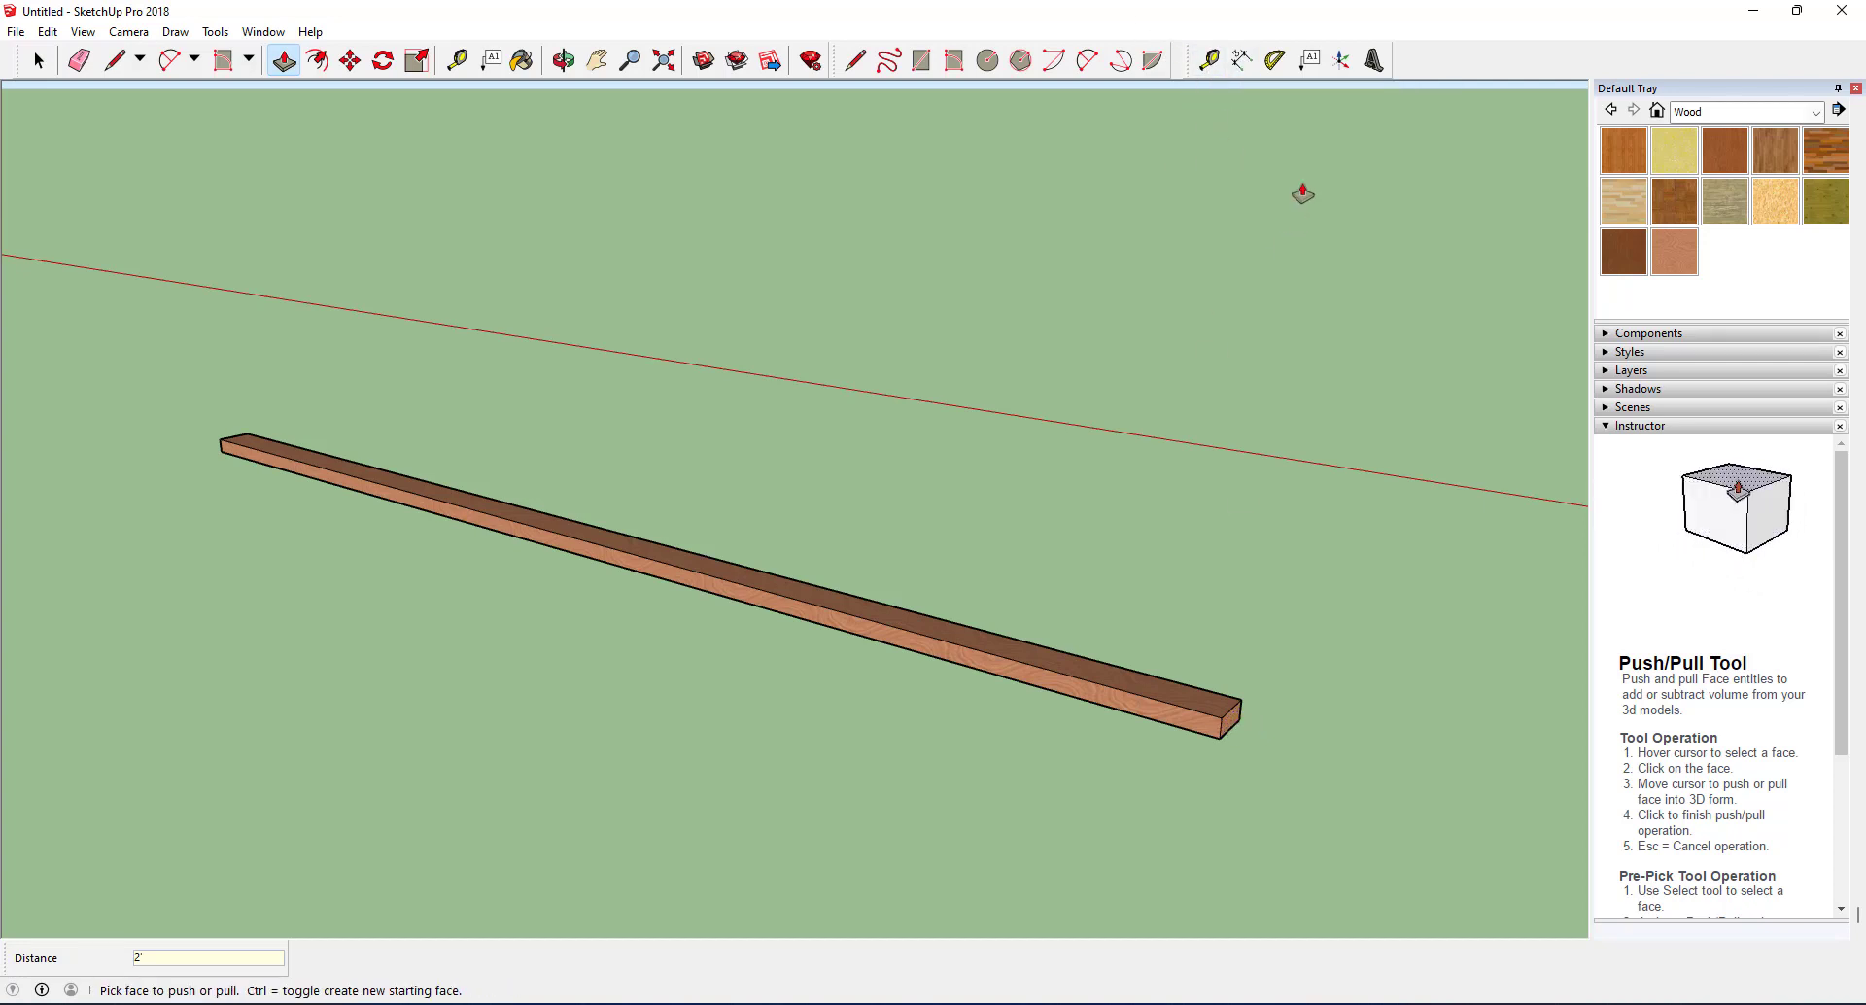
# Dimension the board's full length along its front upper edge and remove the dimension again.
pyautogui.click(1243, 68)
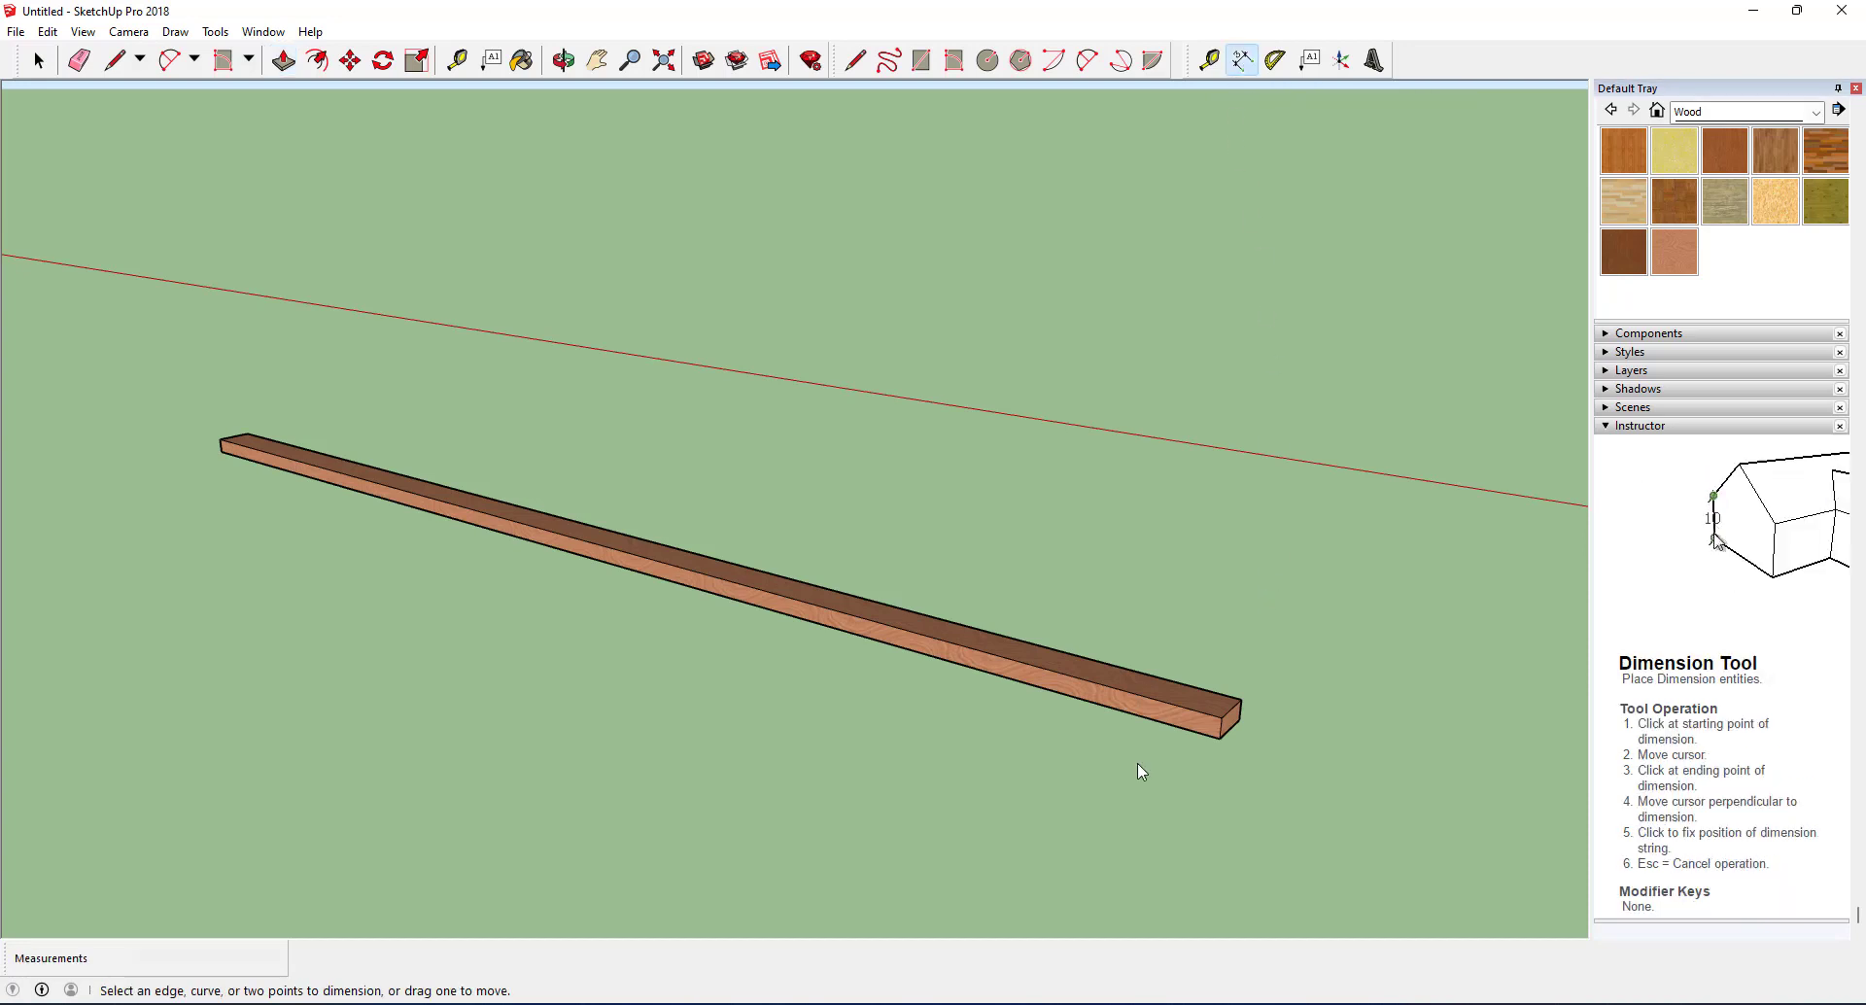
pyautogui.click(221, 441)
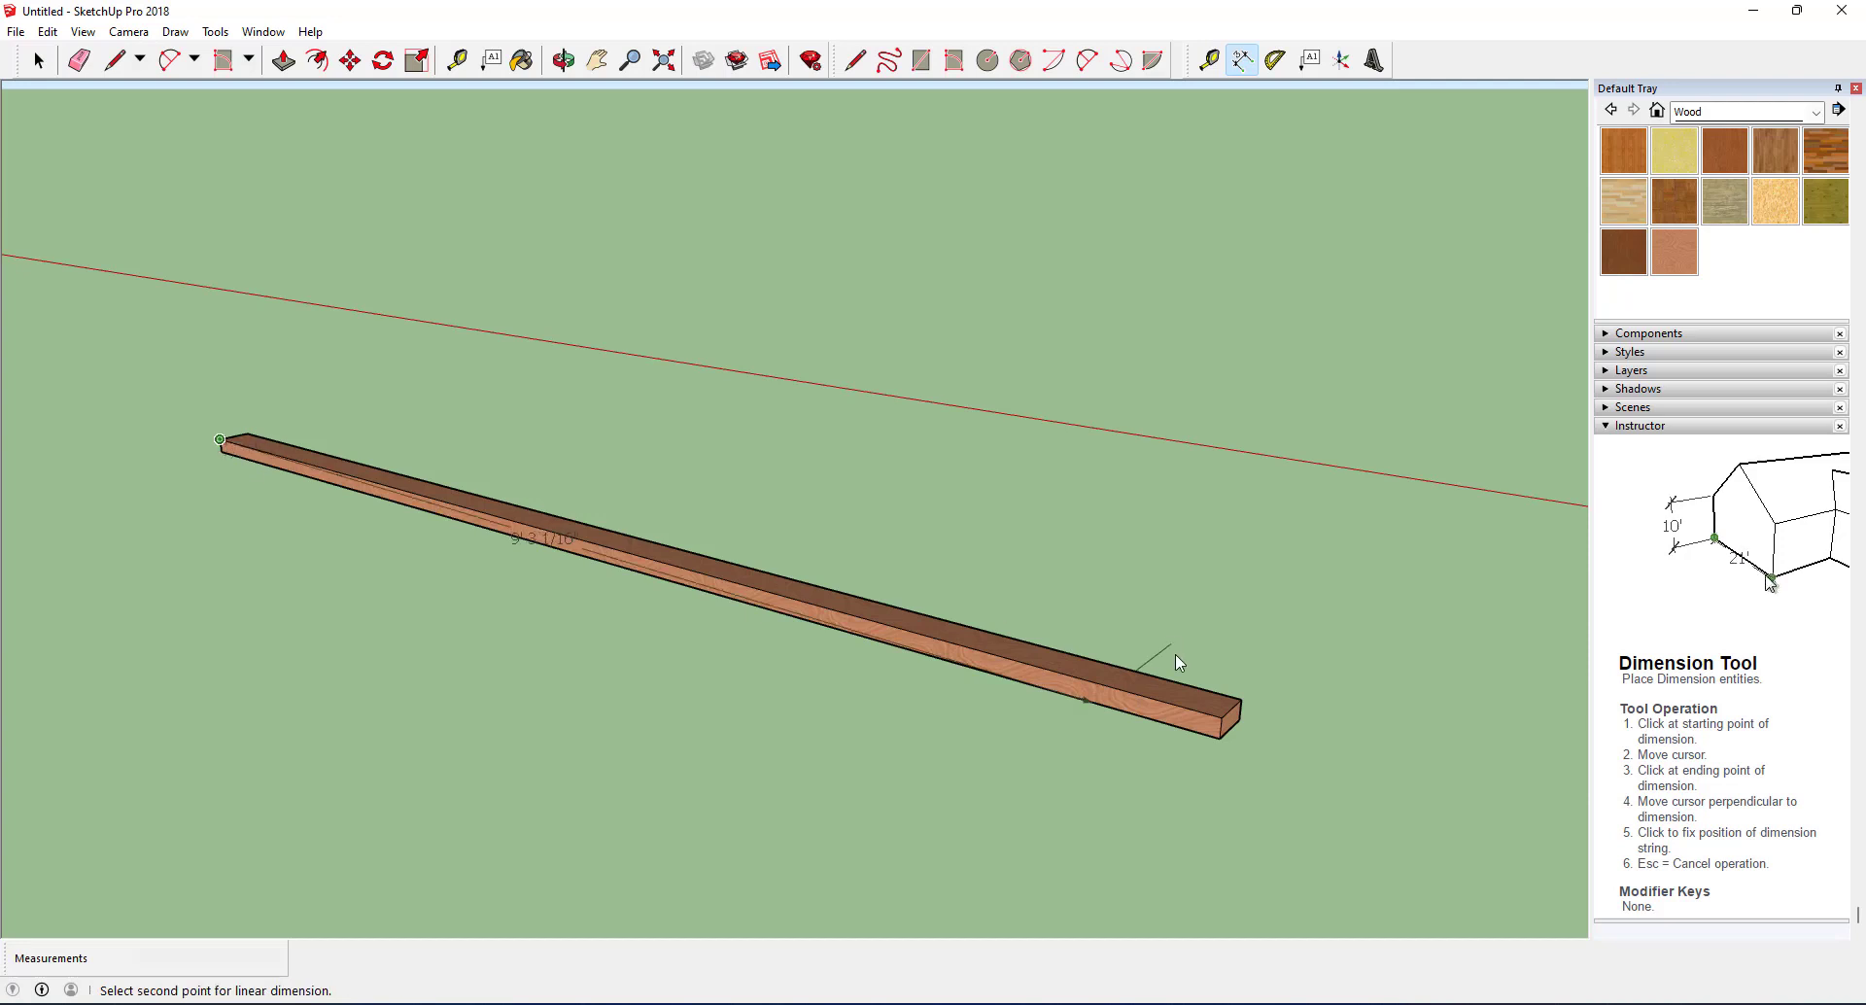
pyautogui.click(1222, 718)
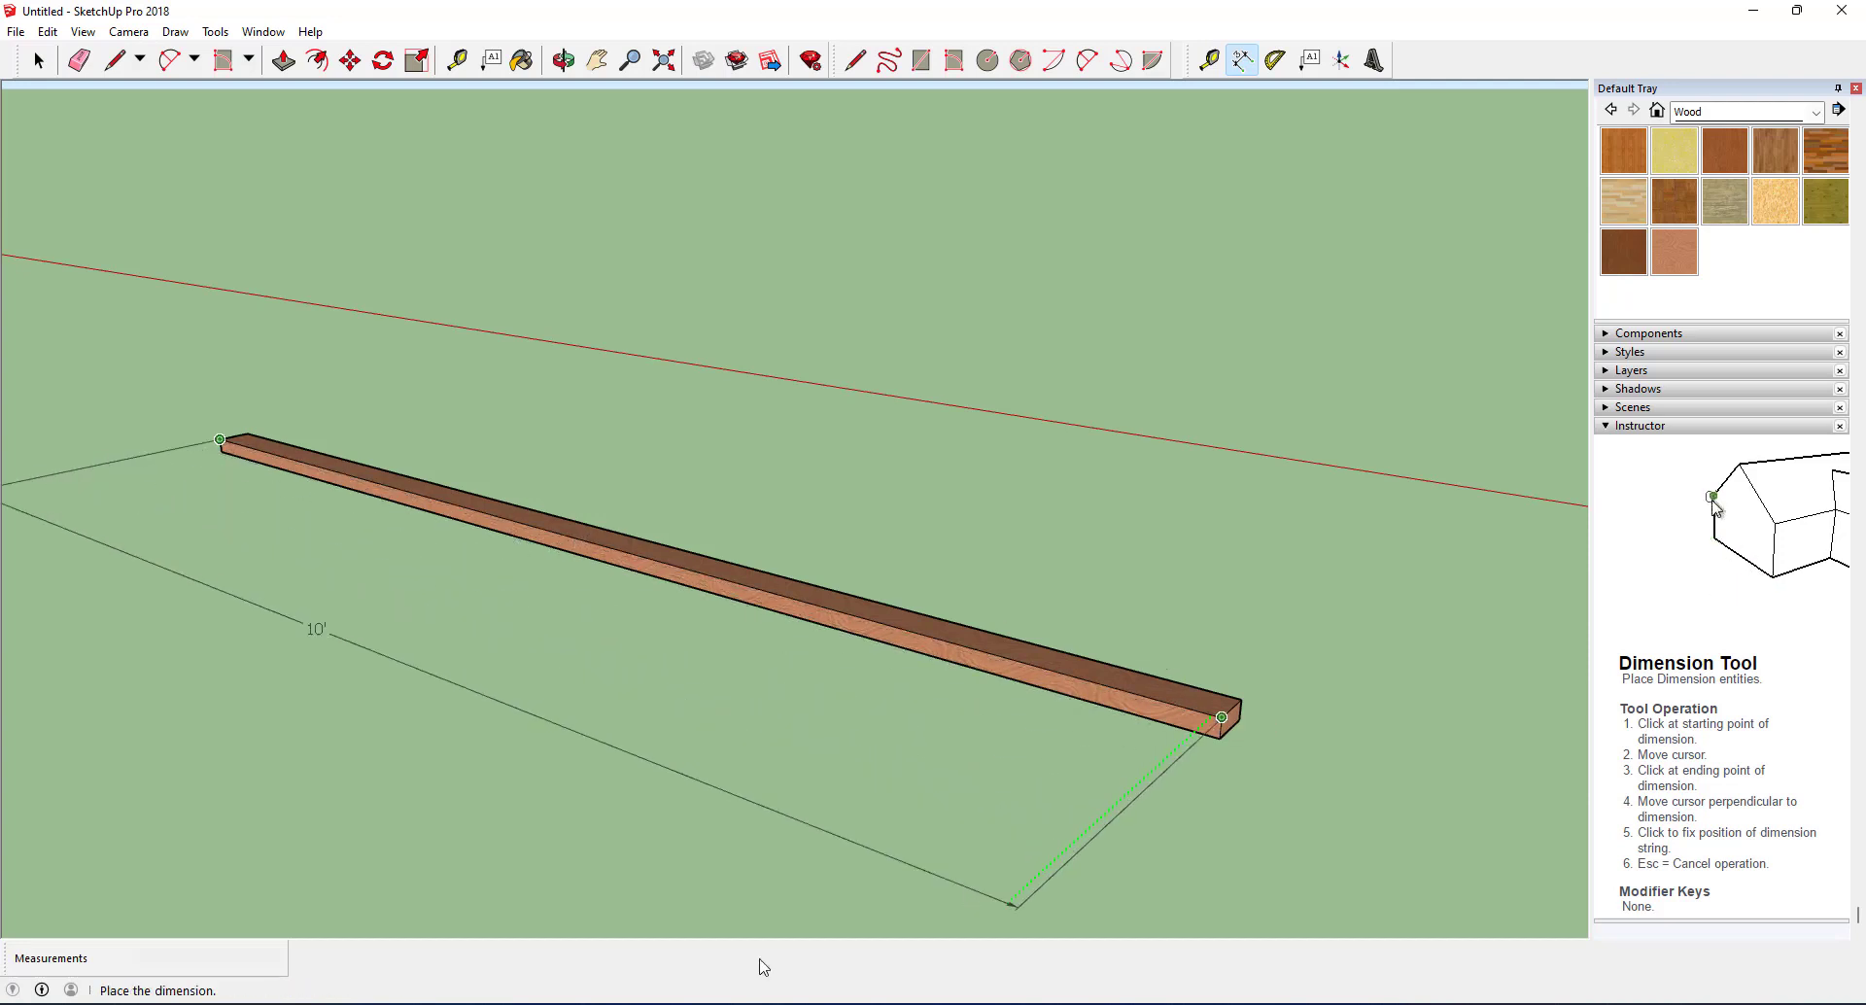
pyautogui.click(1070, 853)
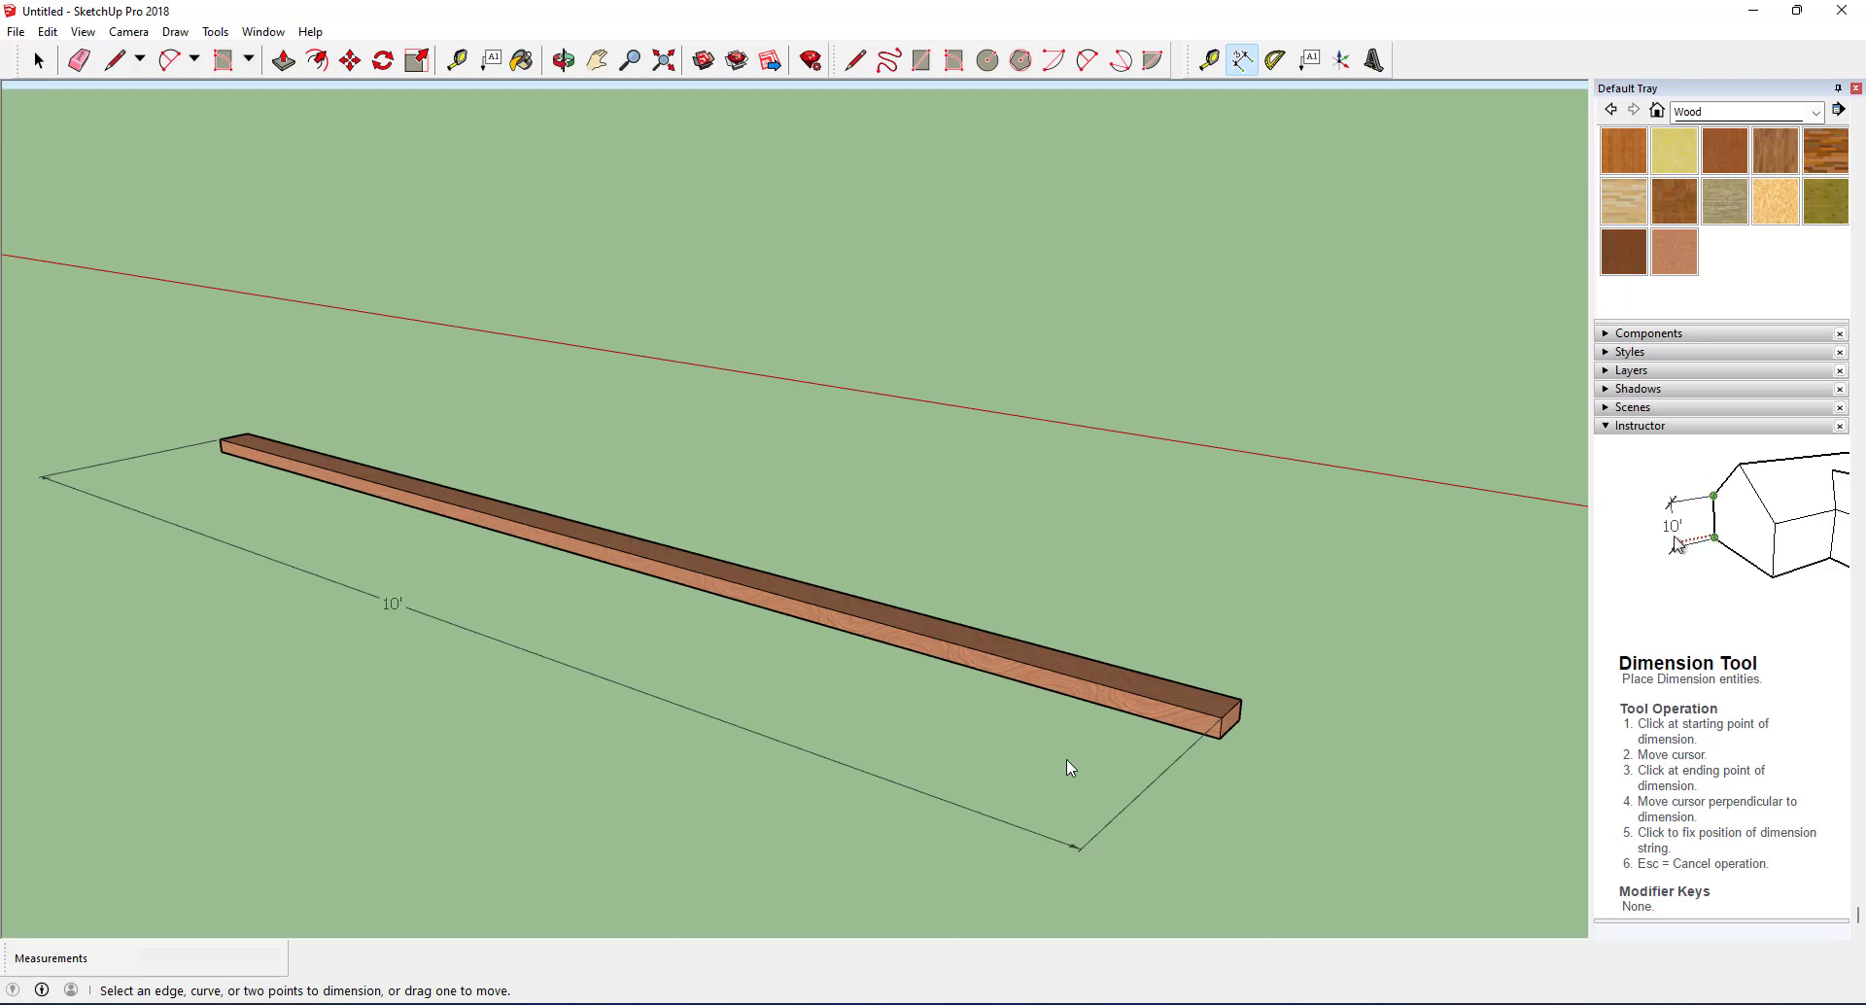
pyautogui.hotkey('ctrl', 'z')
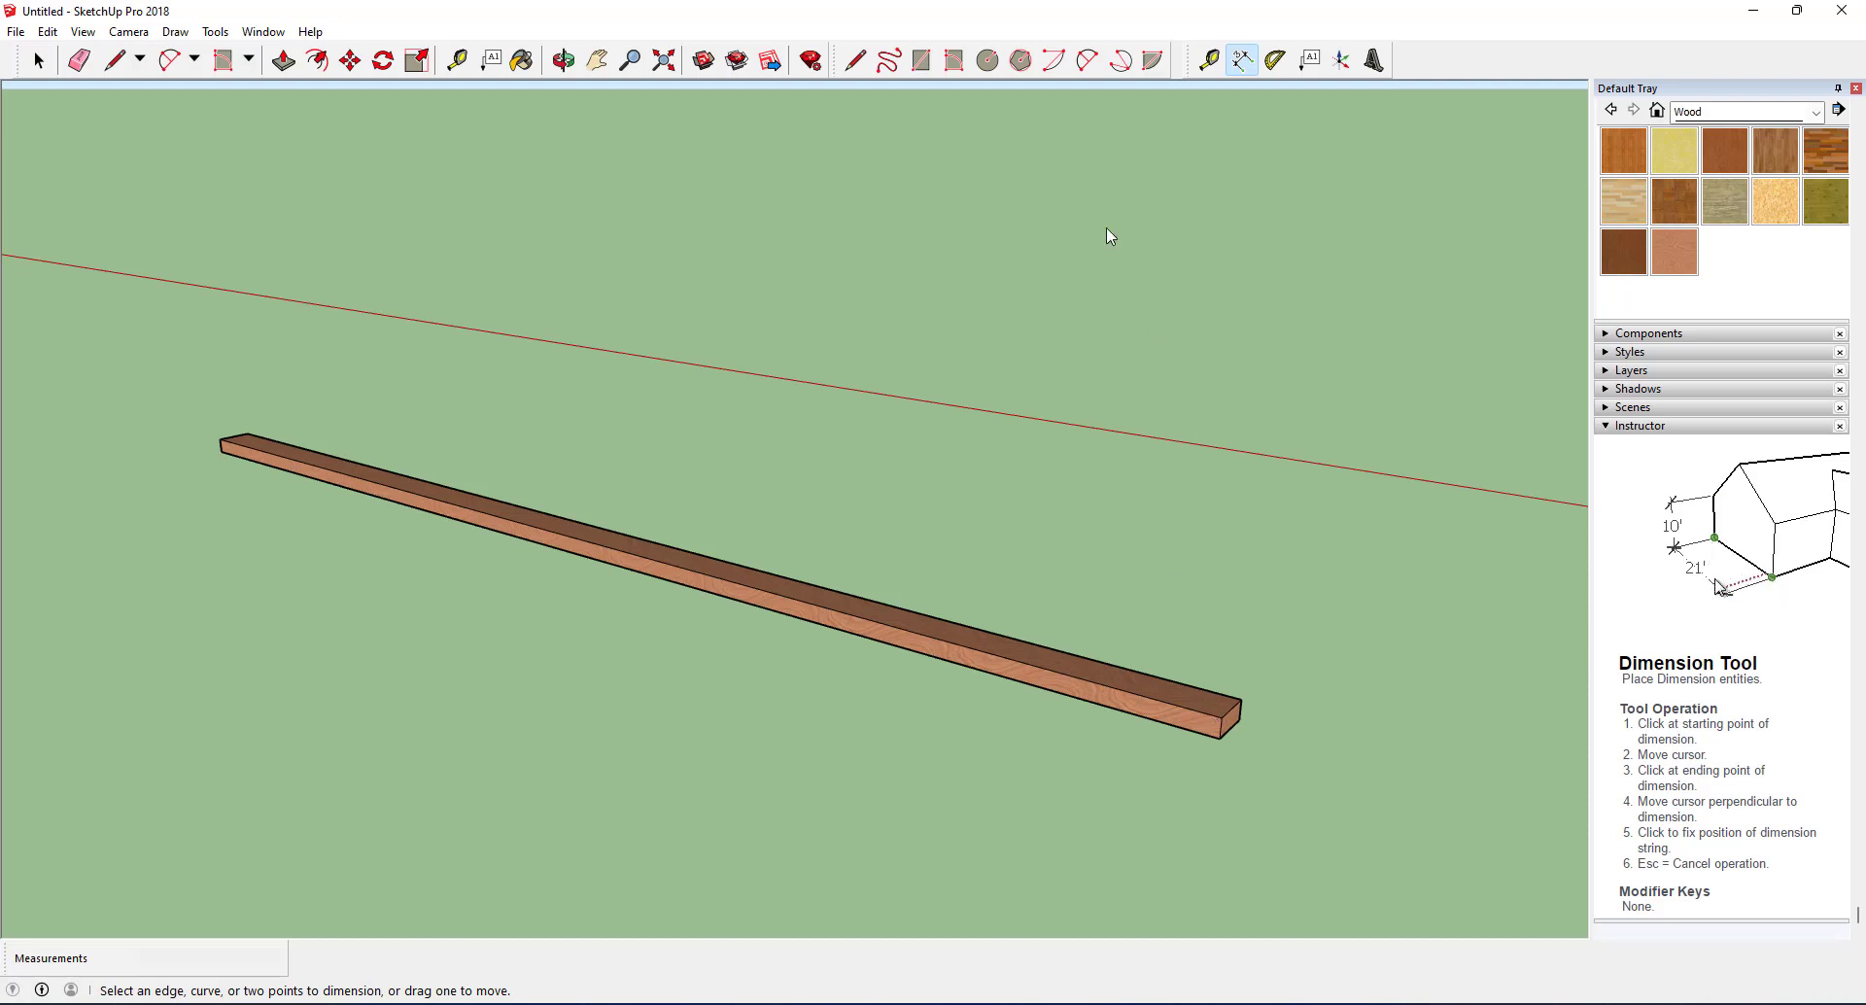
# Try to widen the board by pulling its front long side face outward by 5.5'.
pyautogui.click(283, 60)
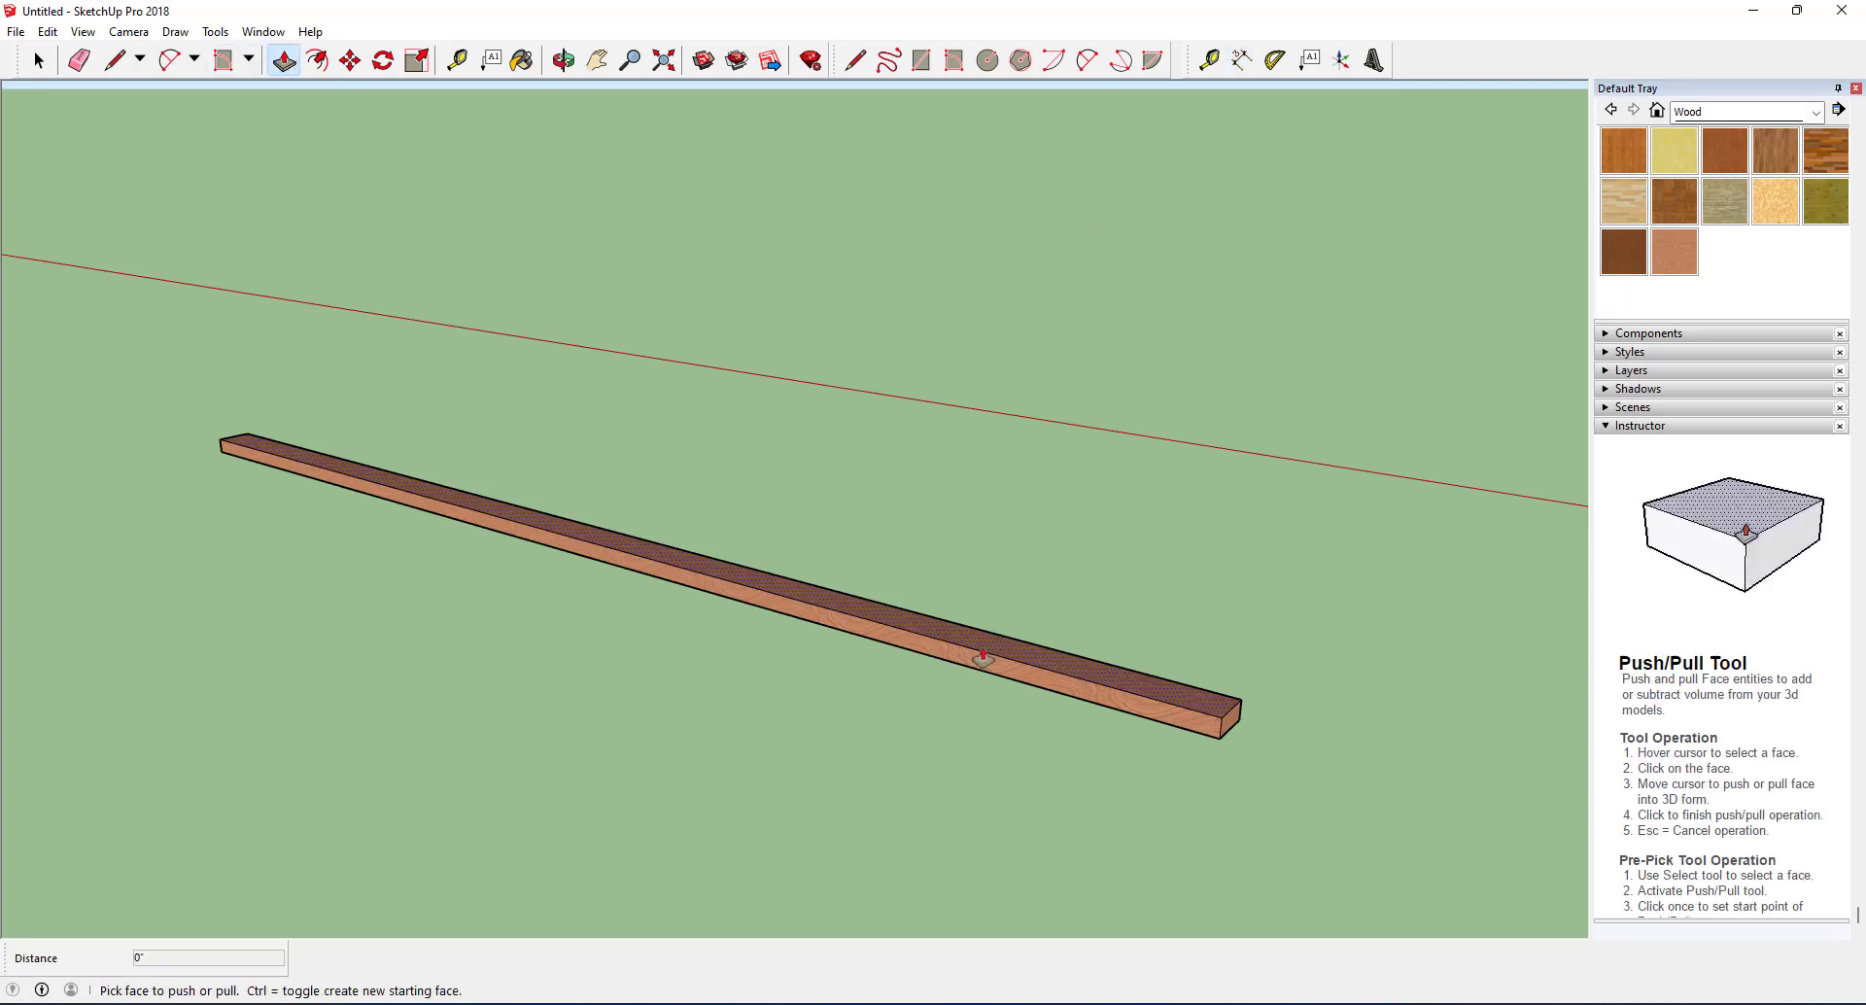
pyautogui.click(982, 666)
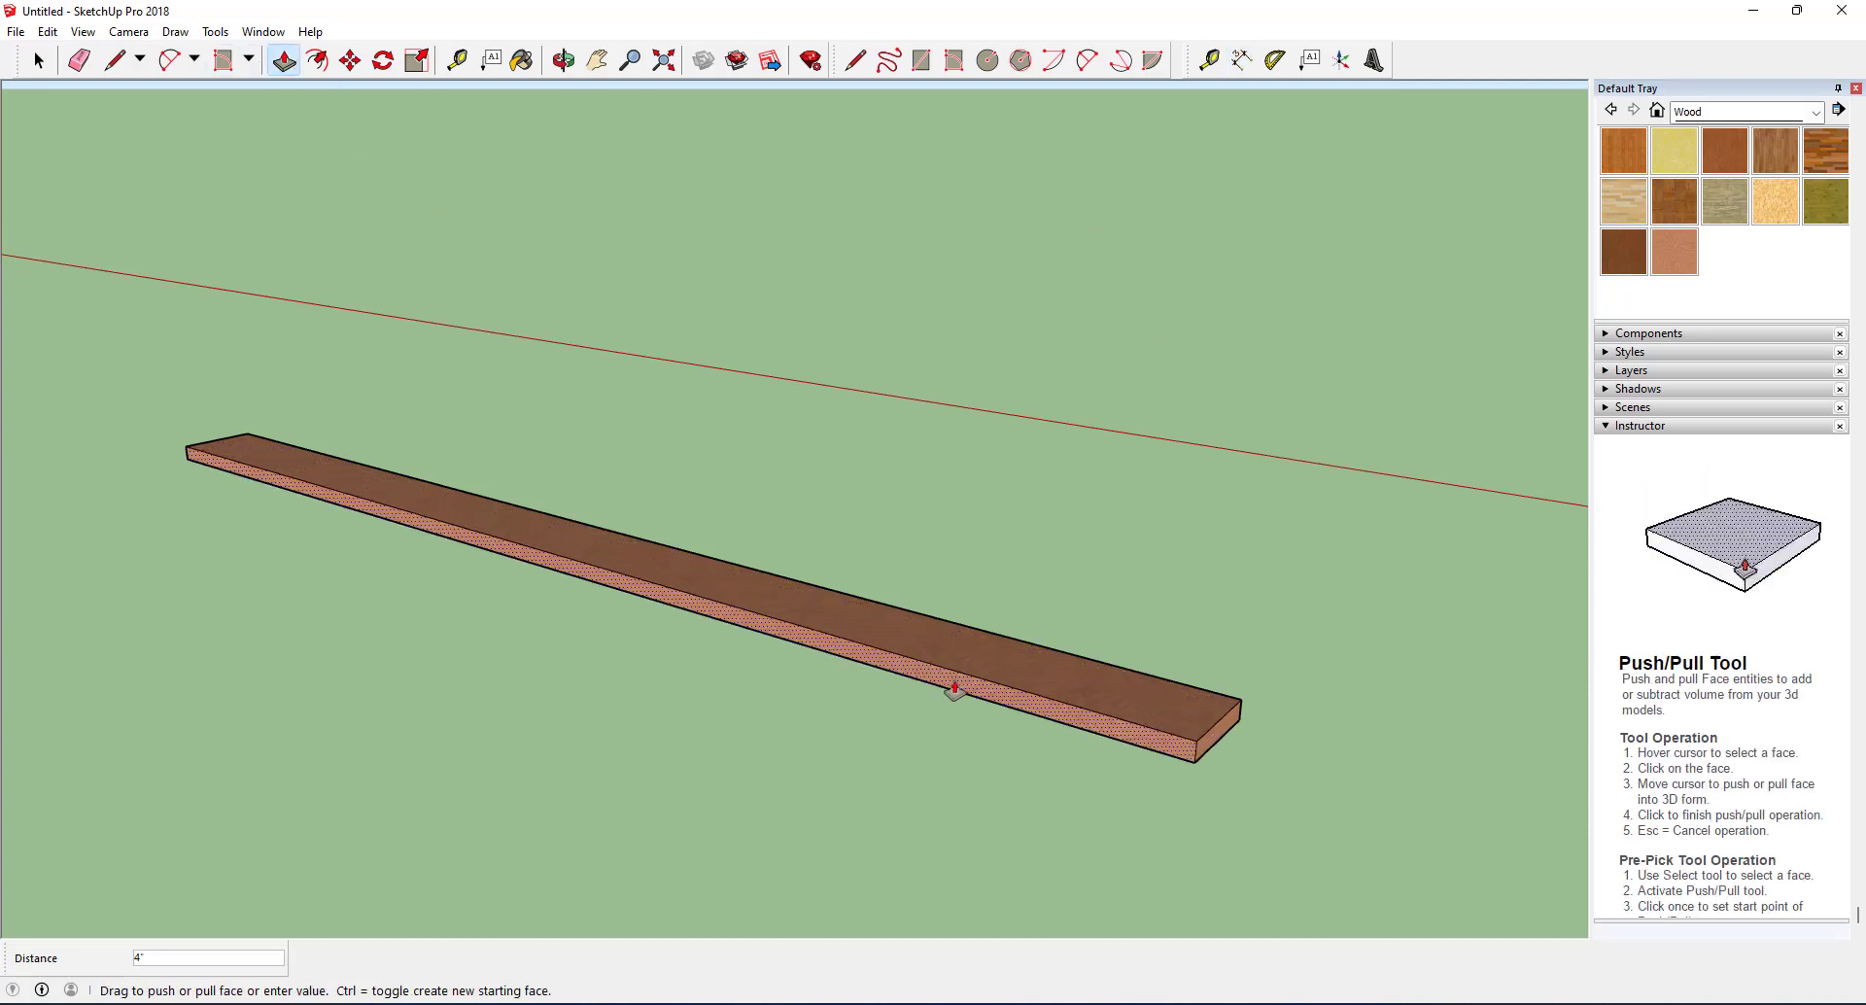
pyautogui.write('5')
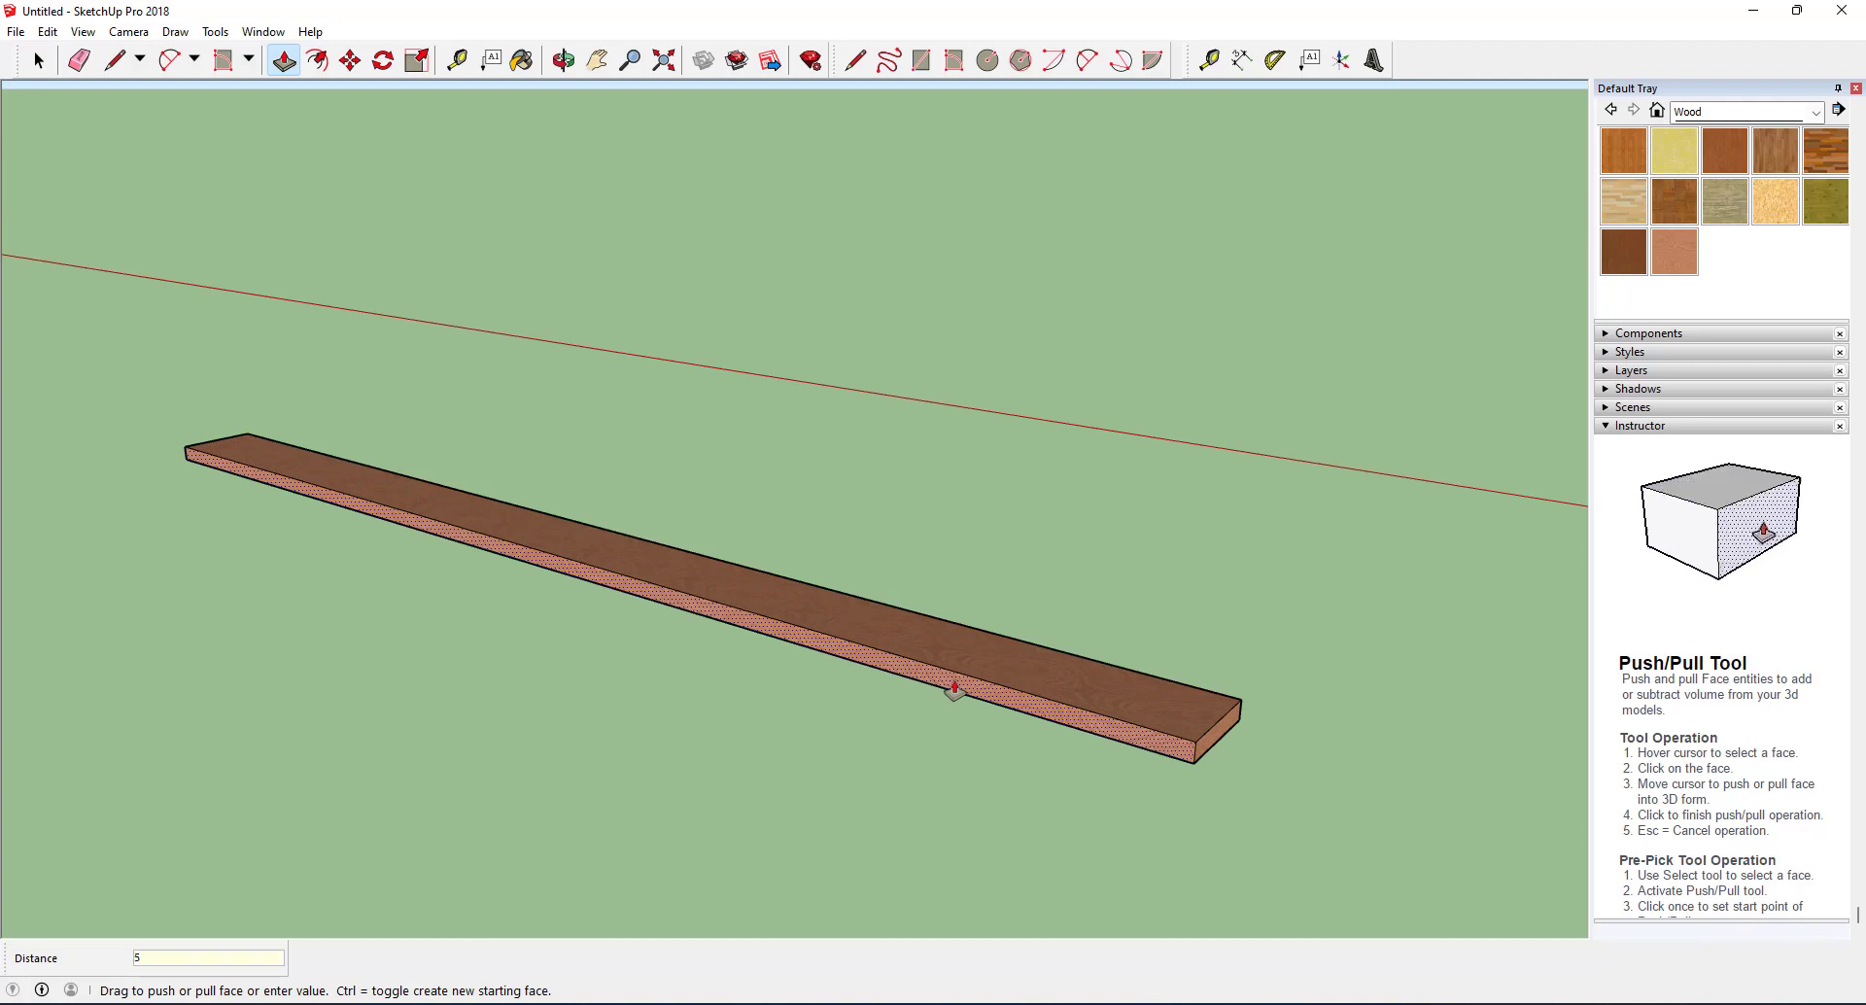
pyautogui.write('.5')
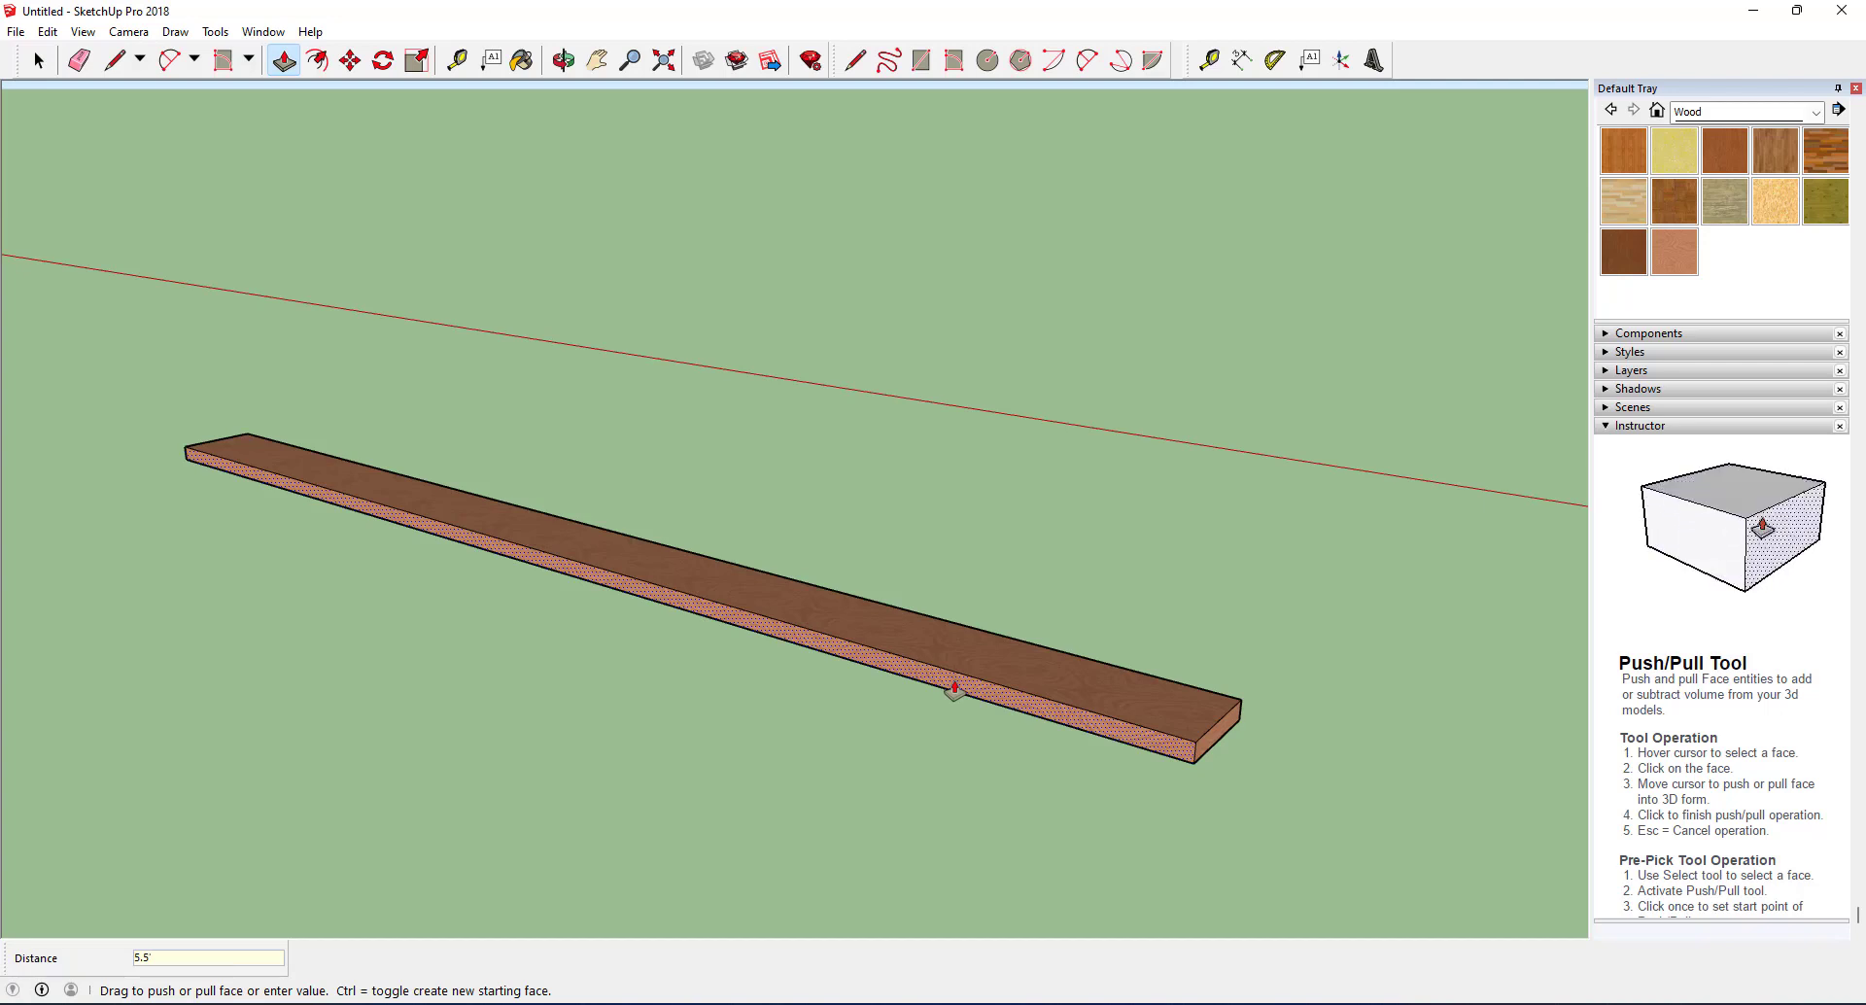
pyautogui.write("'")
pyautogui.press('Return')
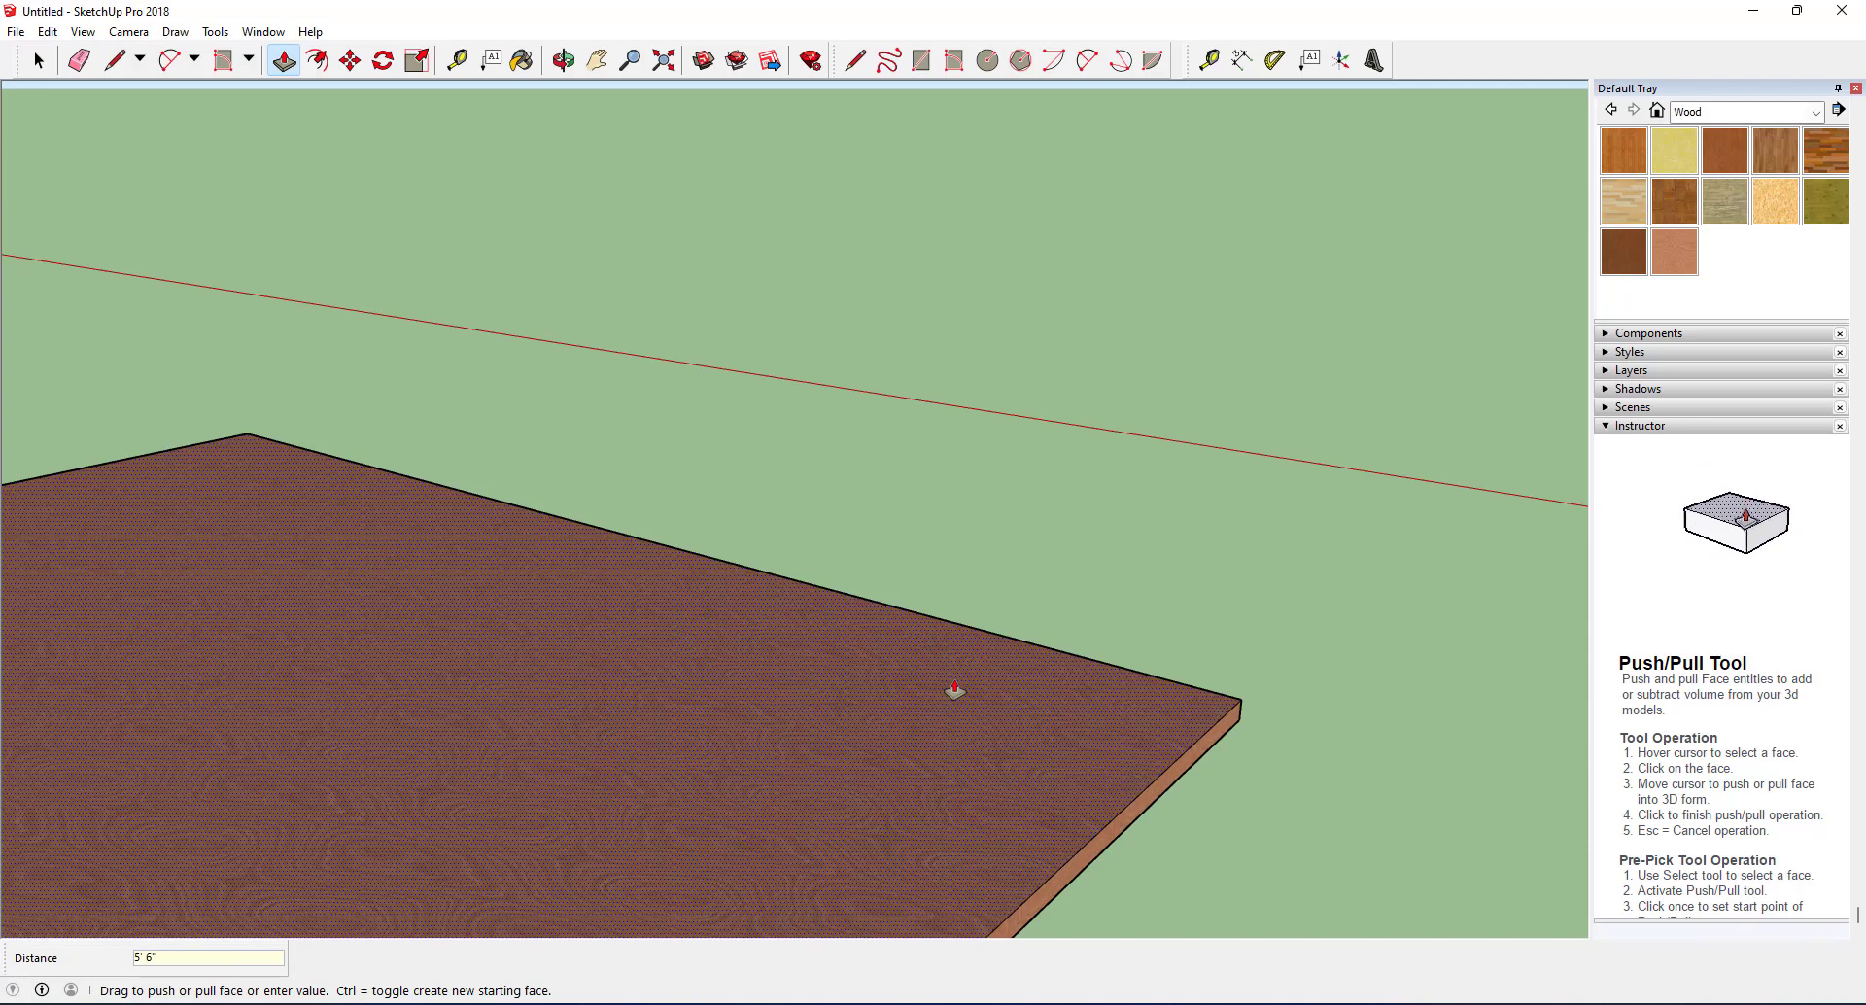
pyautogui.press('Escape')
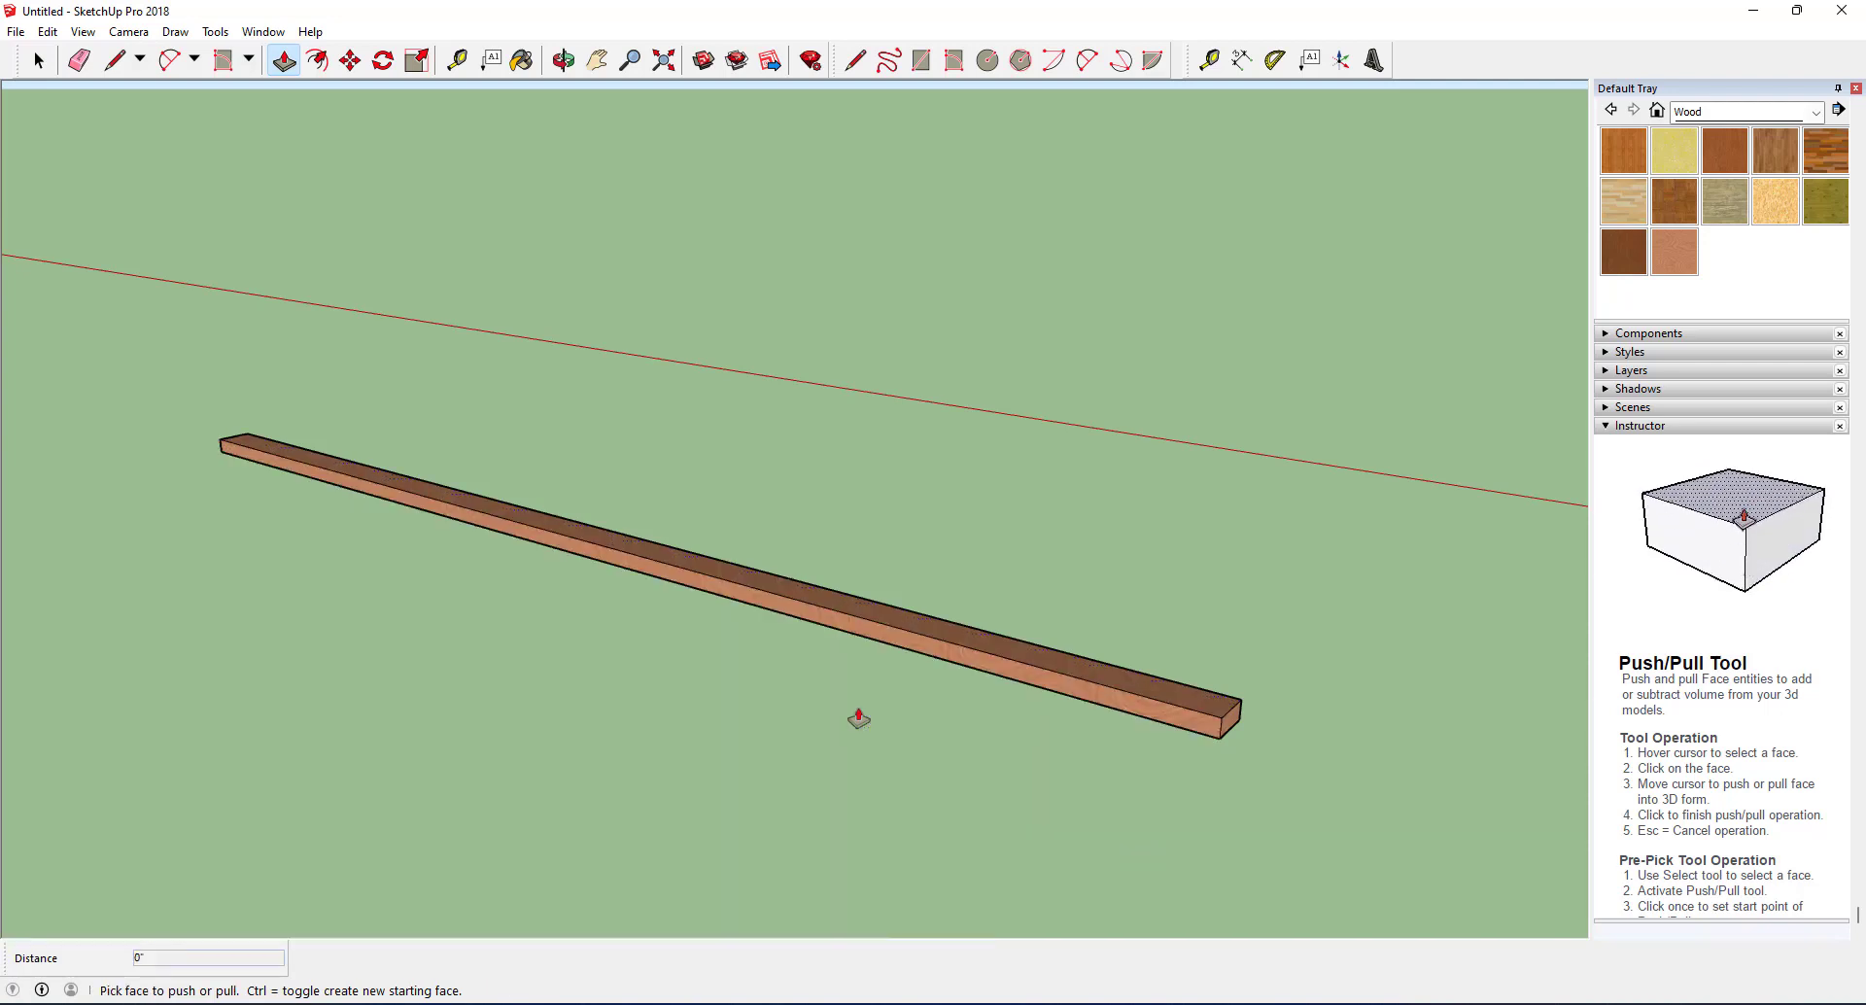
# Widen the board by pulling its front long side face outward by 2".
pyautogui.click(964, 657)
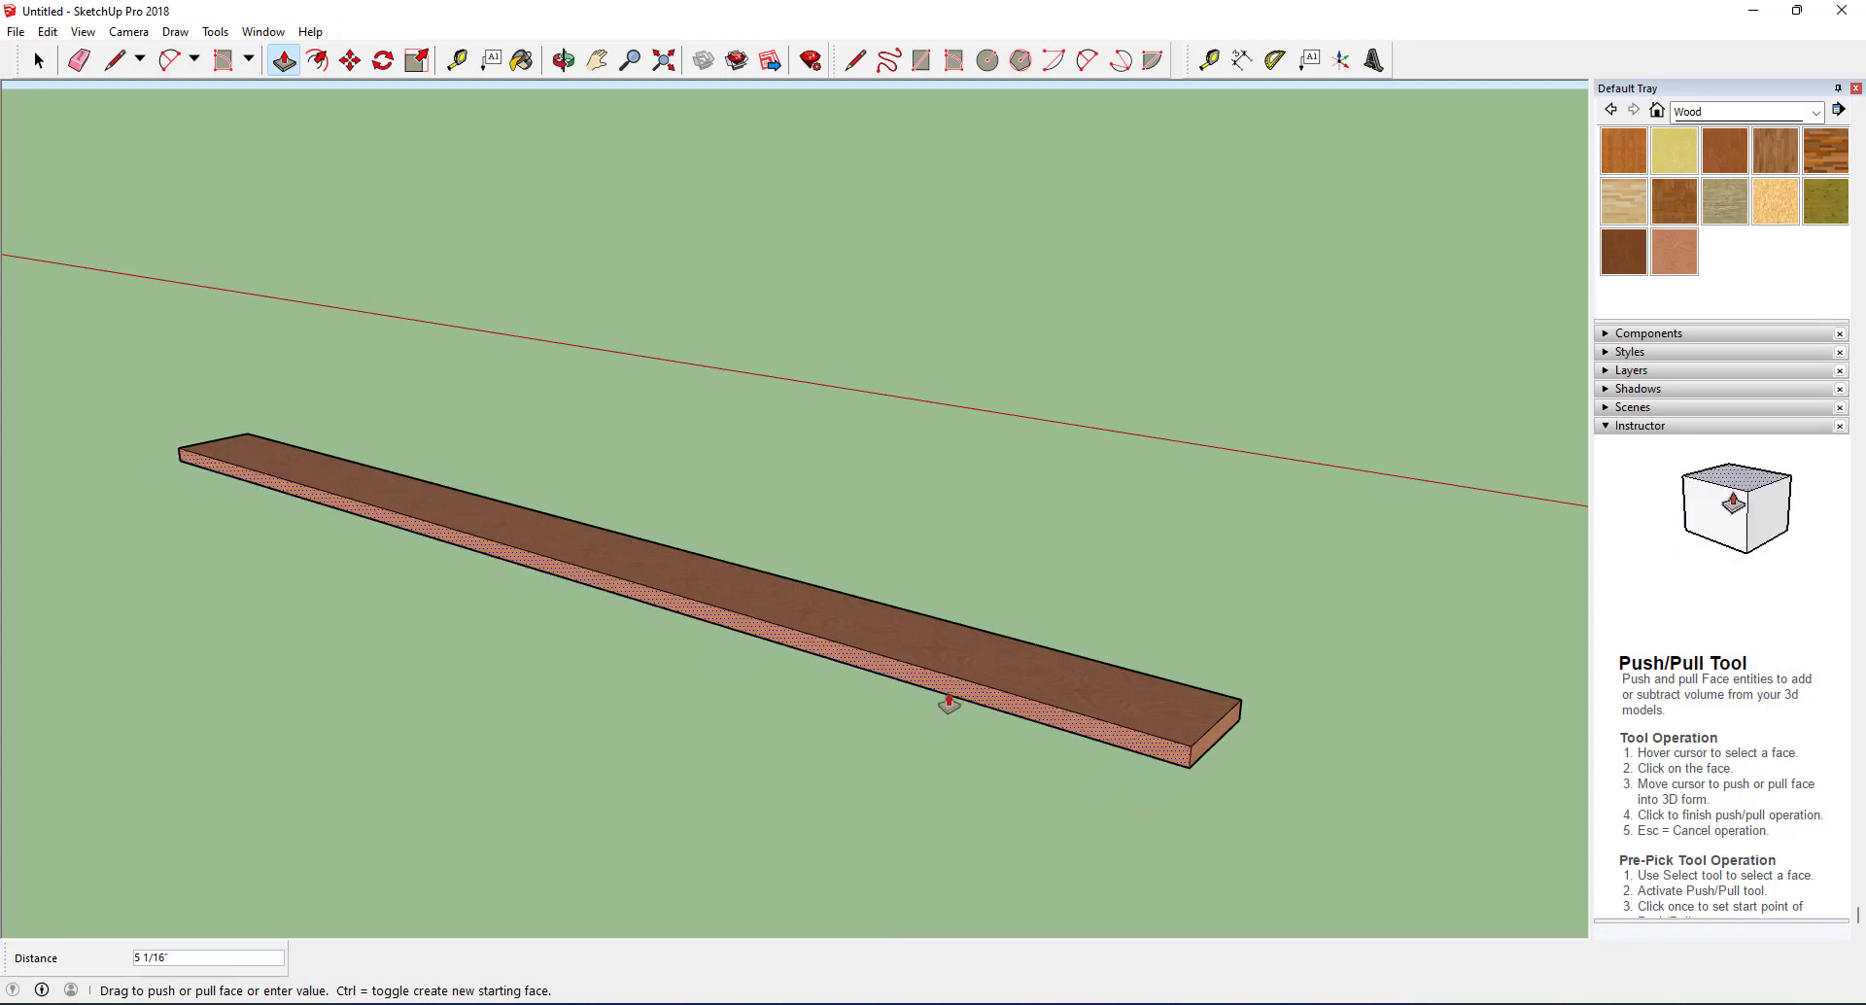
pyautogui.write('5.')
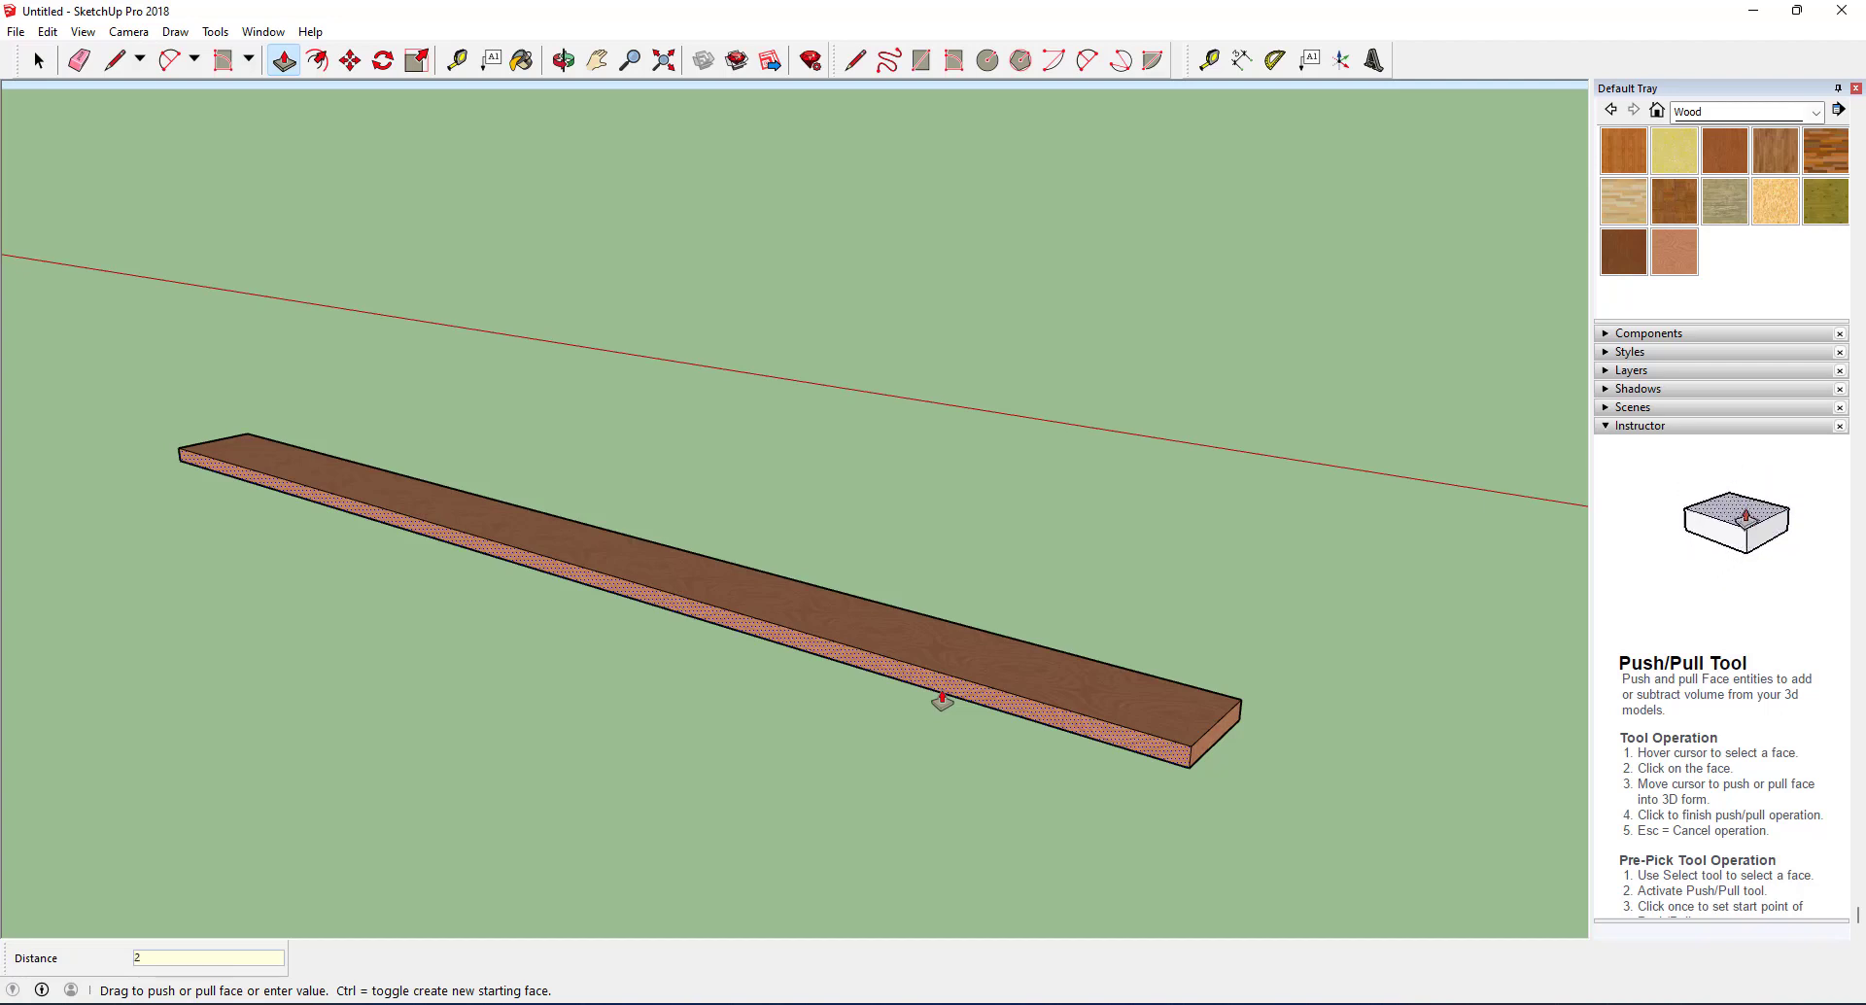
pyautogui.press('Return')
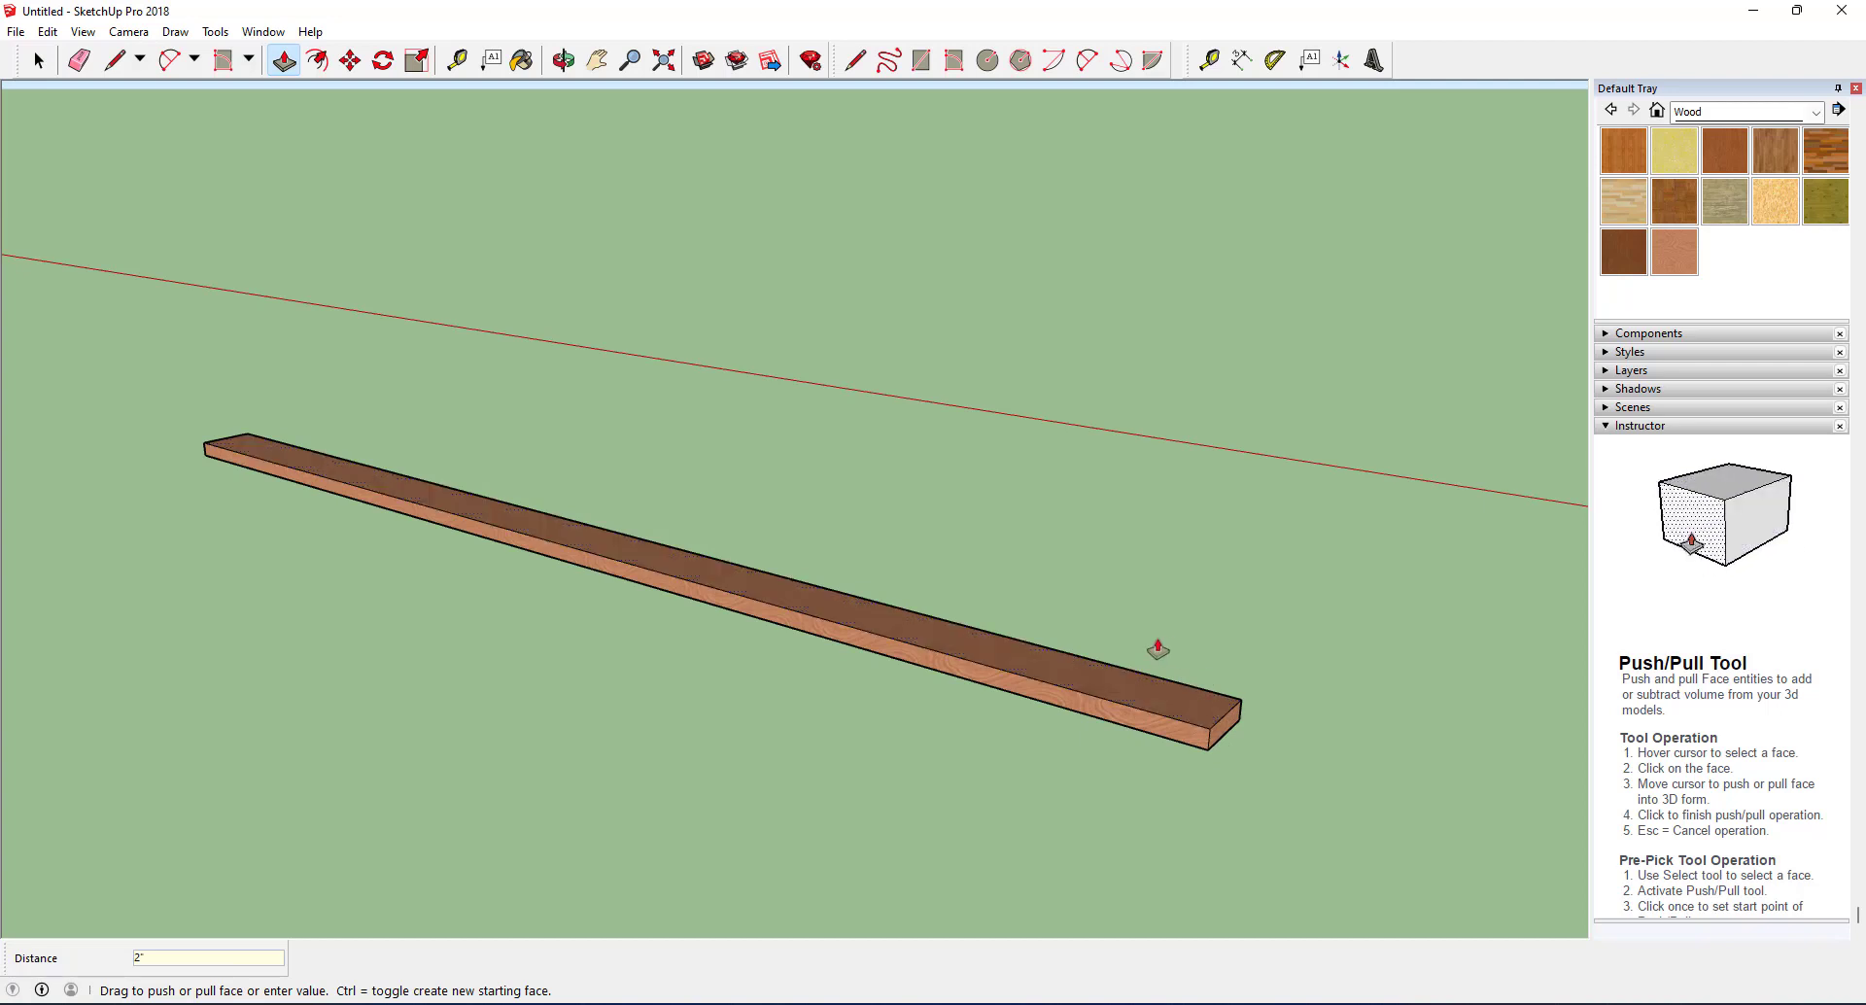
# Select the board's individual edges and faces one at a time to examine its separate entities.
pyautogui.click(39, 61)
pyautogui.click(362, 495)
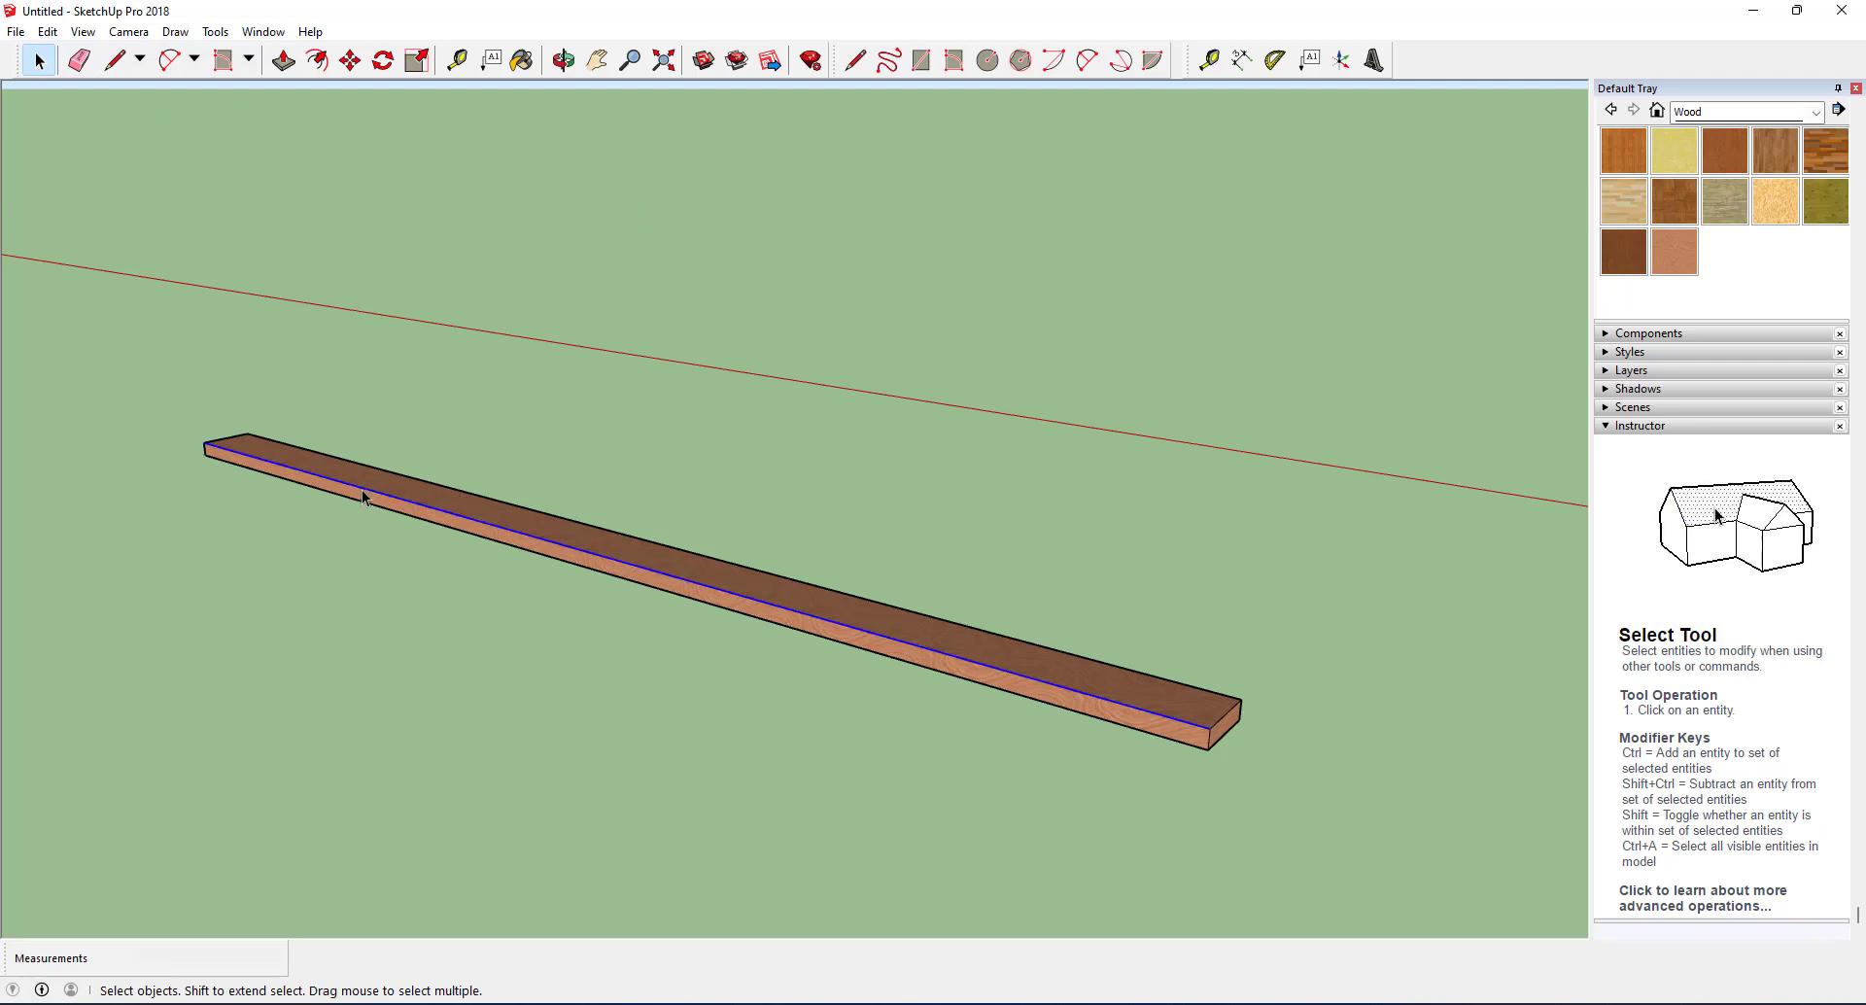
pyautogui.click(978, 639)
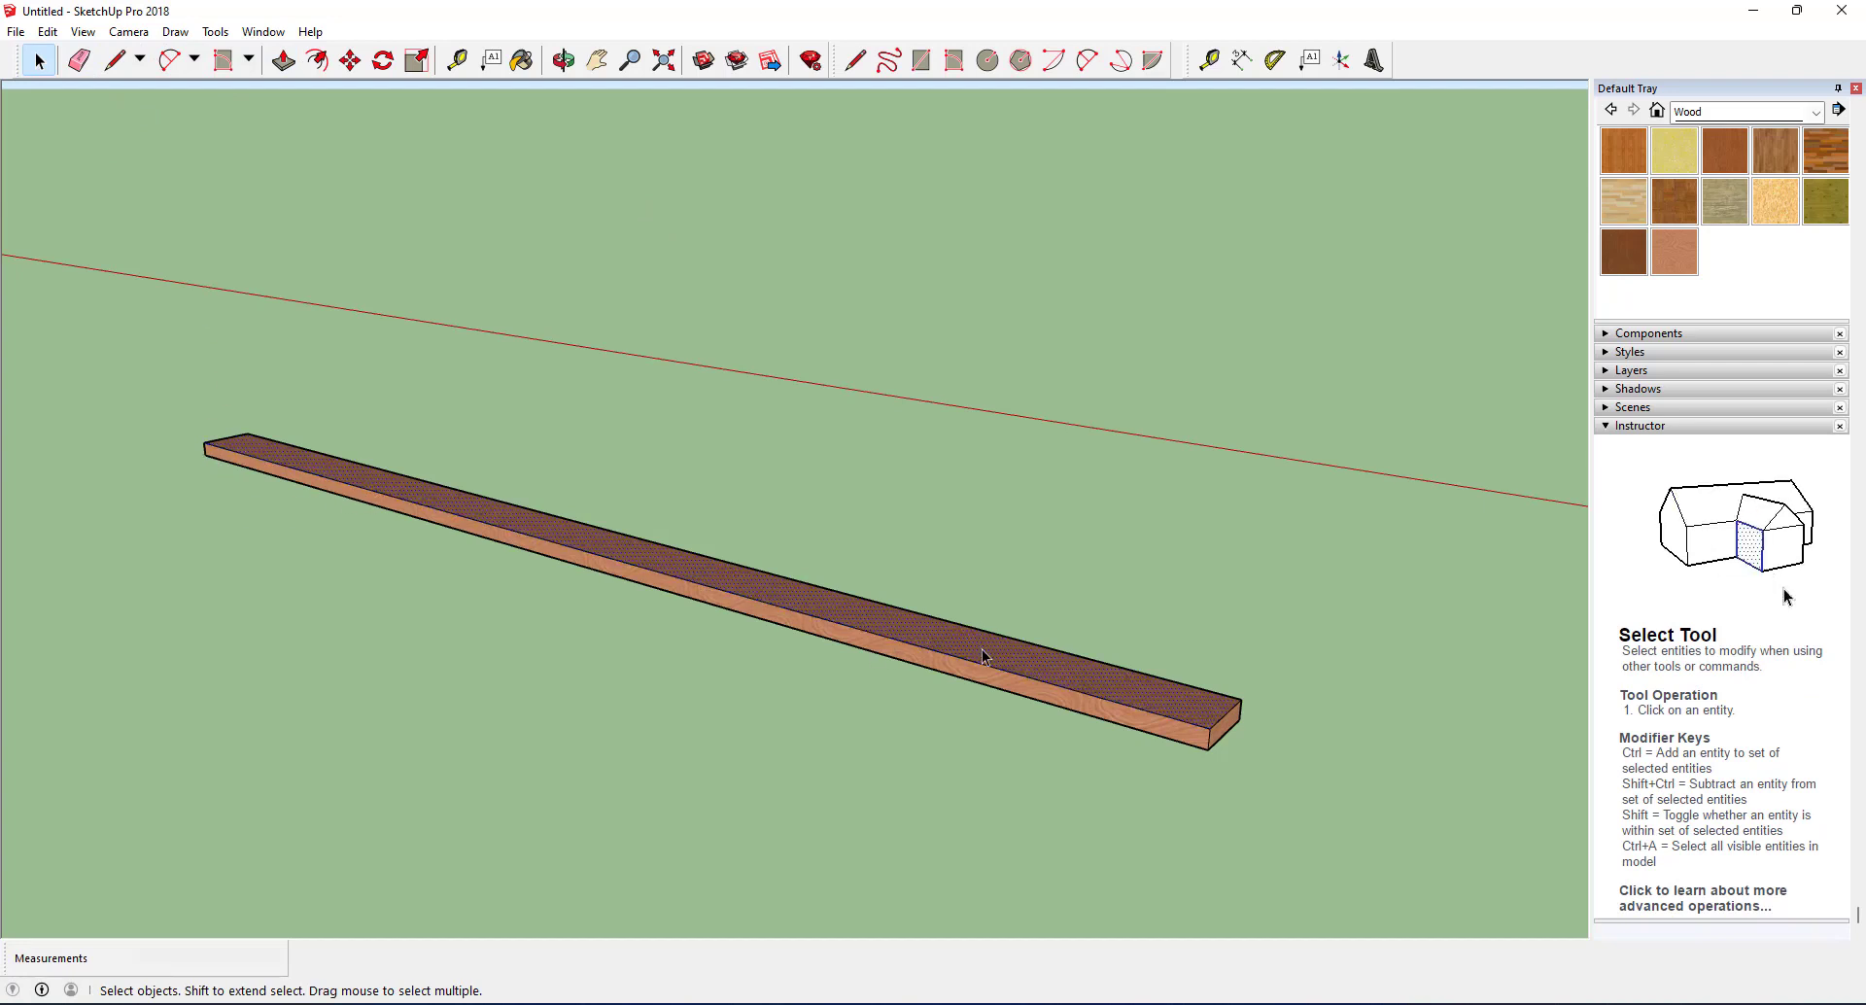
pyautogui.click(1180, 738)
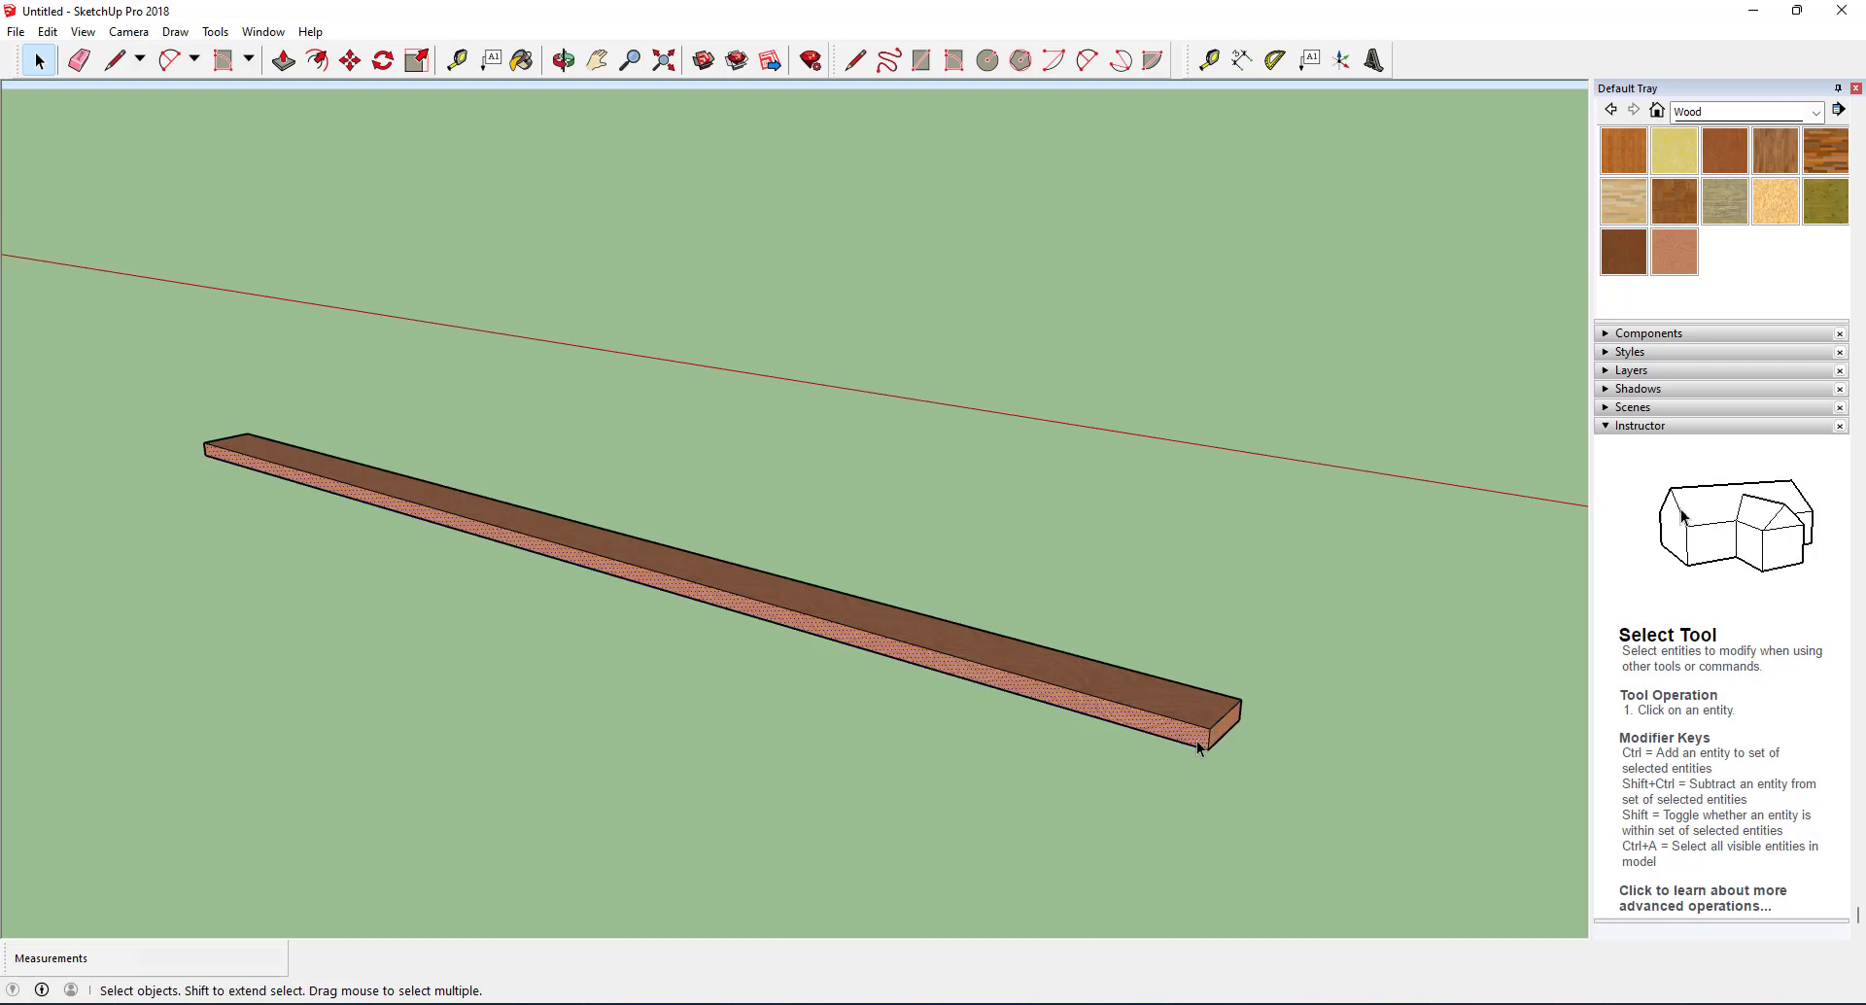
pyautogui.click(1208, 751)
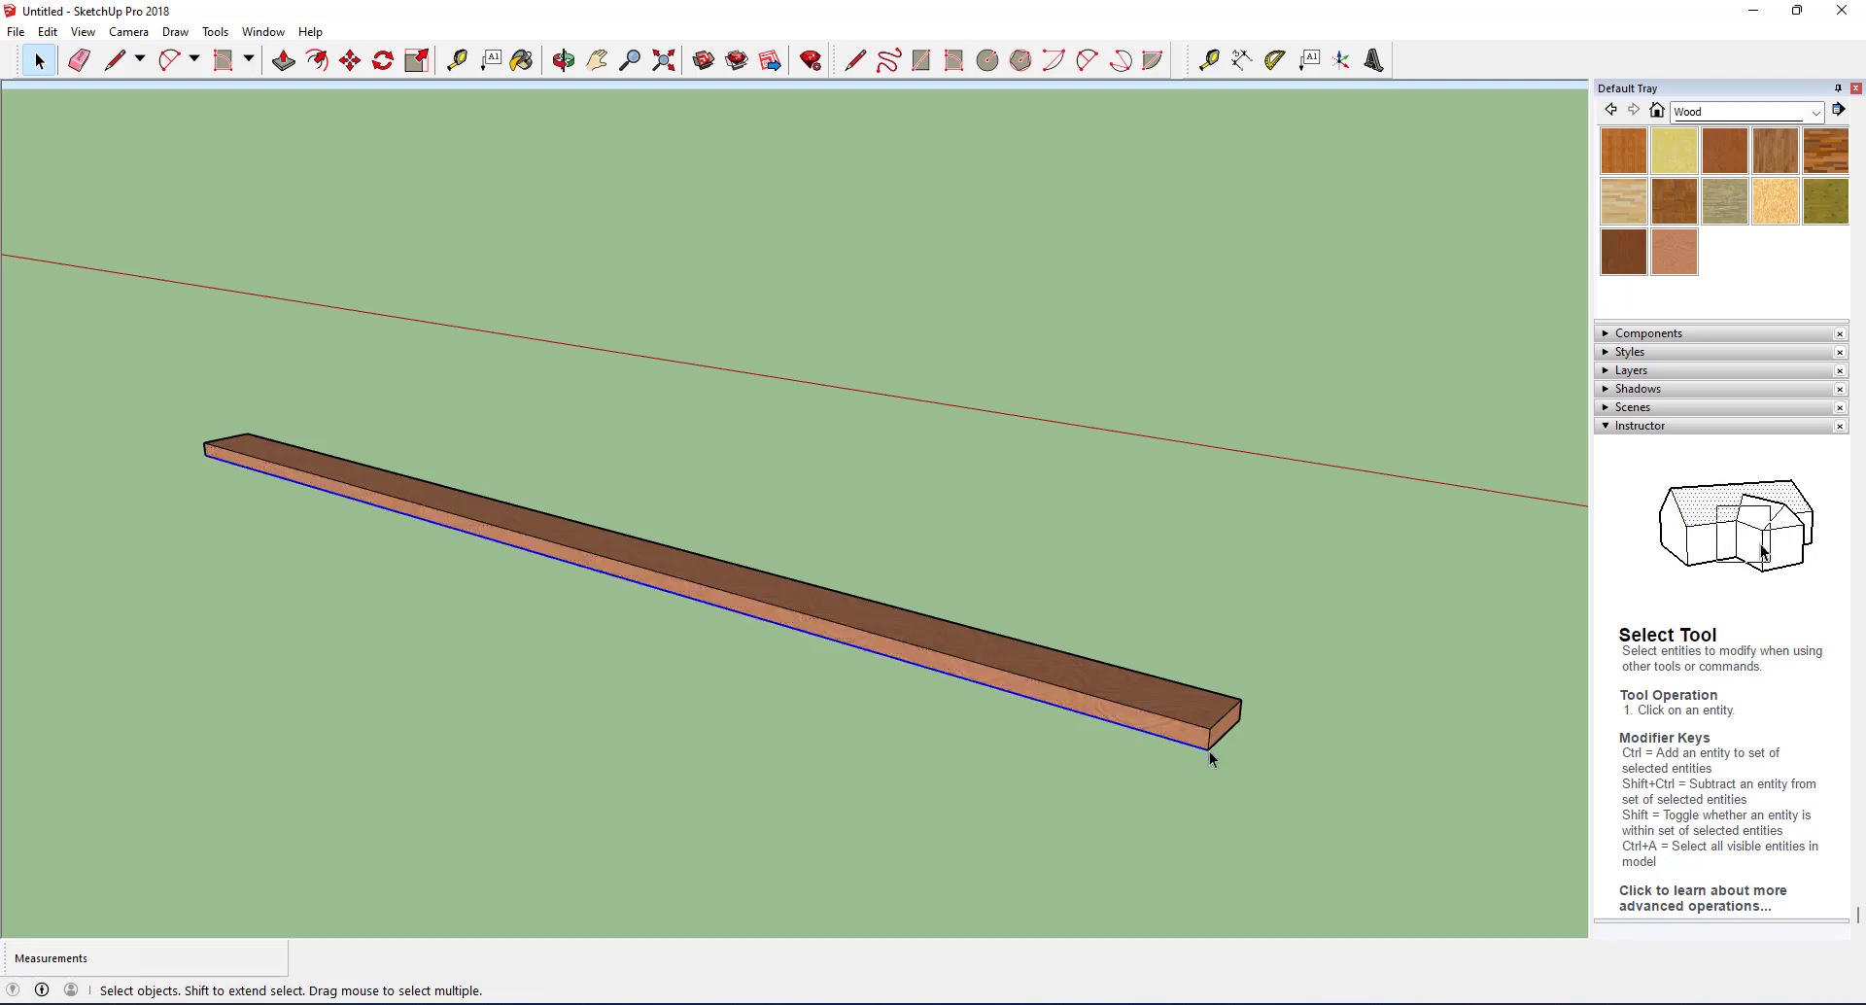
pyautogui.click(1220, 739)
pyautogui.click(1220, 720)
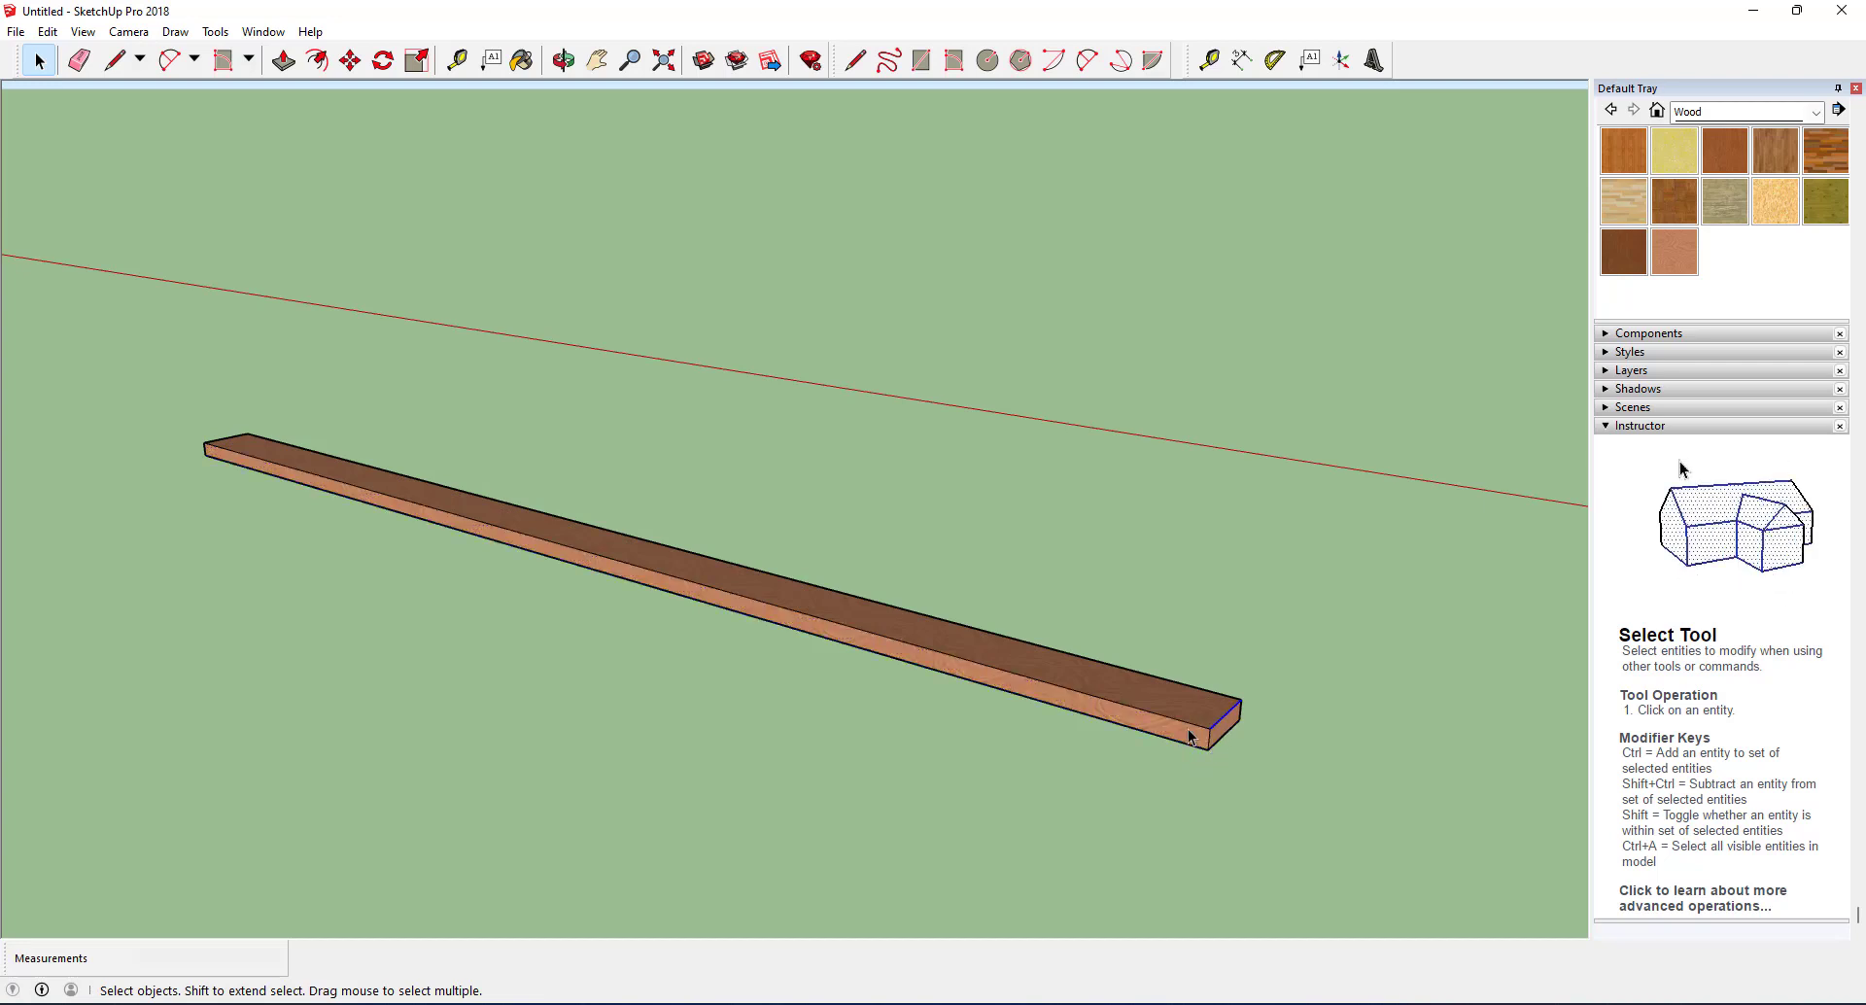
pyautogui.click(1171, 713)
pyautogui.click(1175, 684)
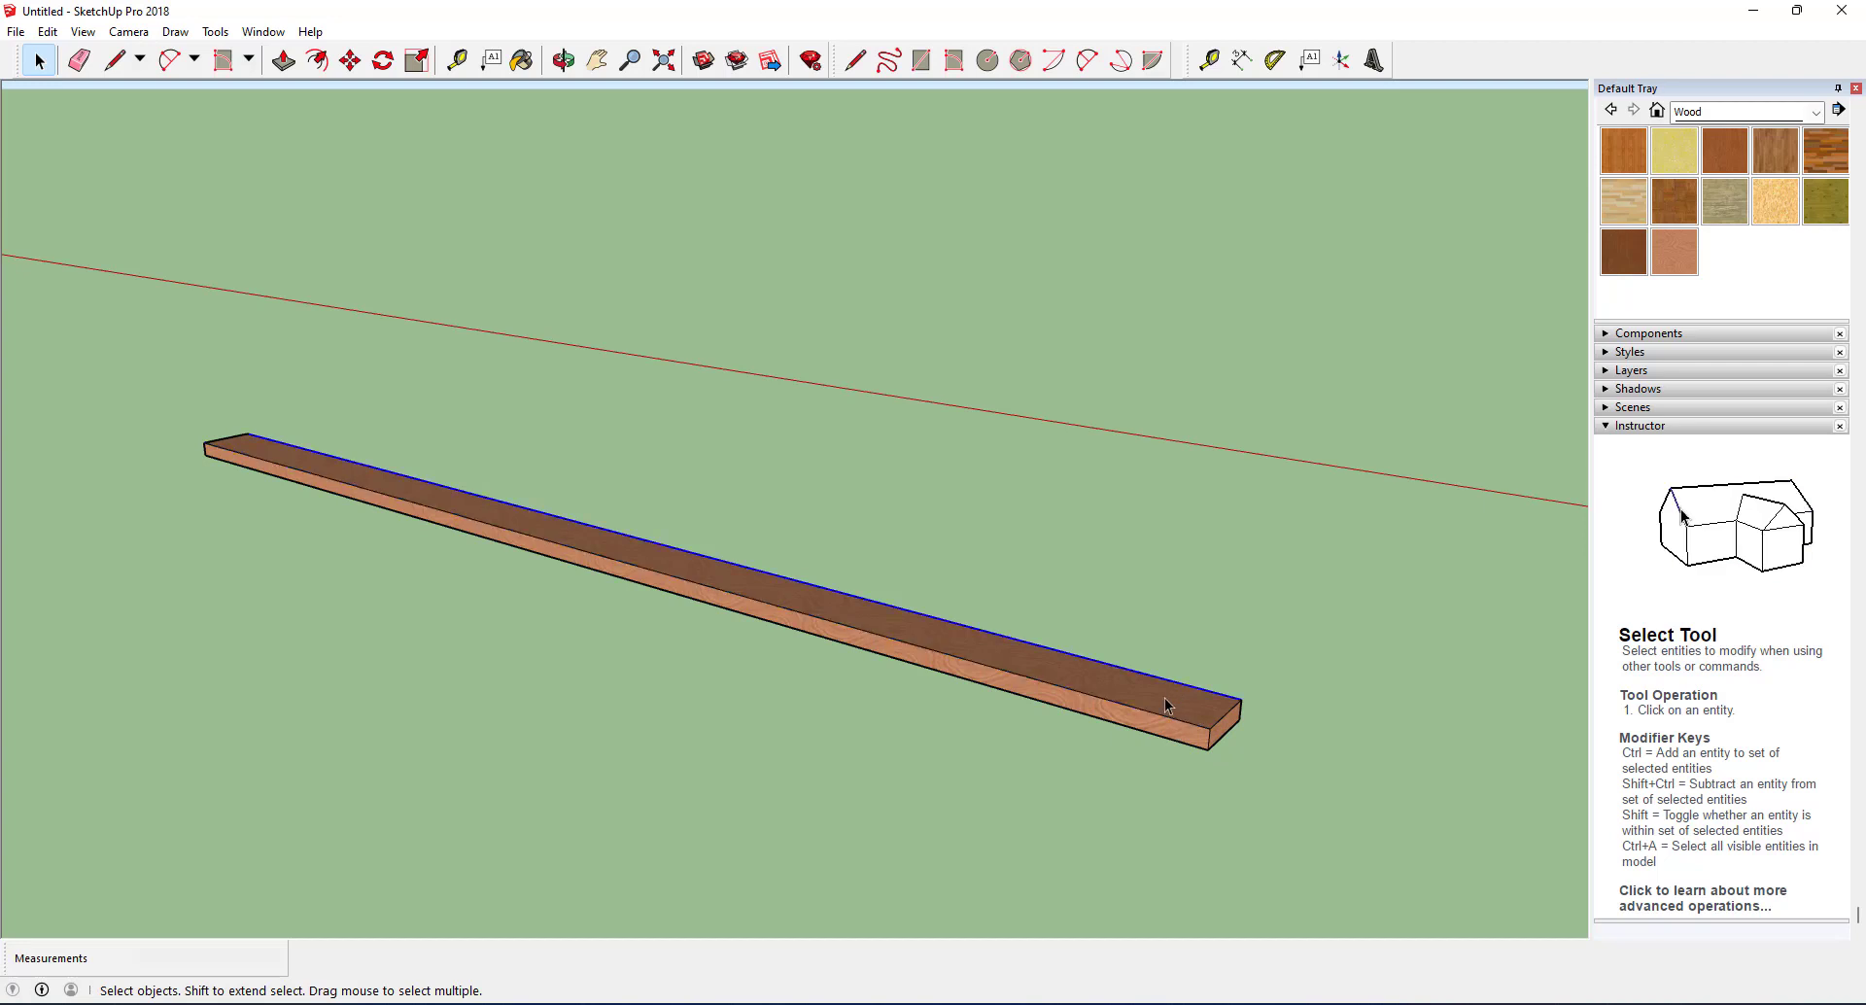
# Select all of the board's faces and edges, make them a group and clear the selection.
pyautogui.scroll(-3, 669, 641)
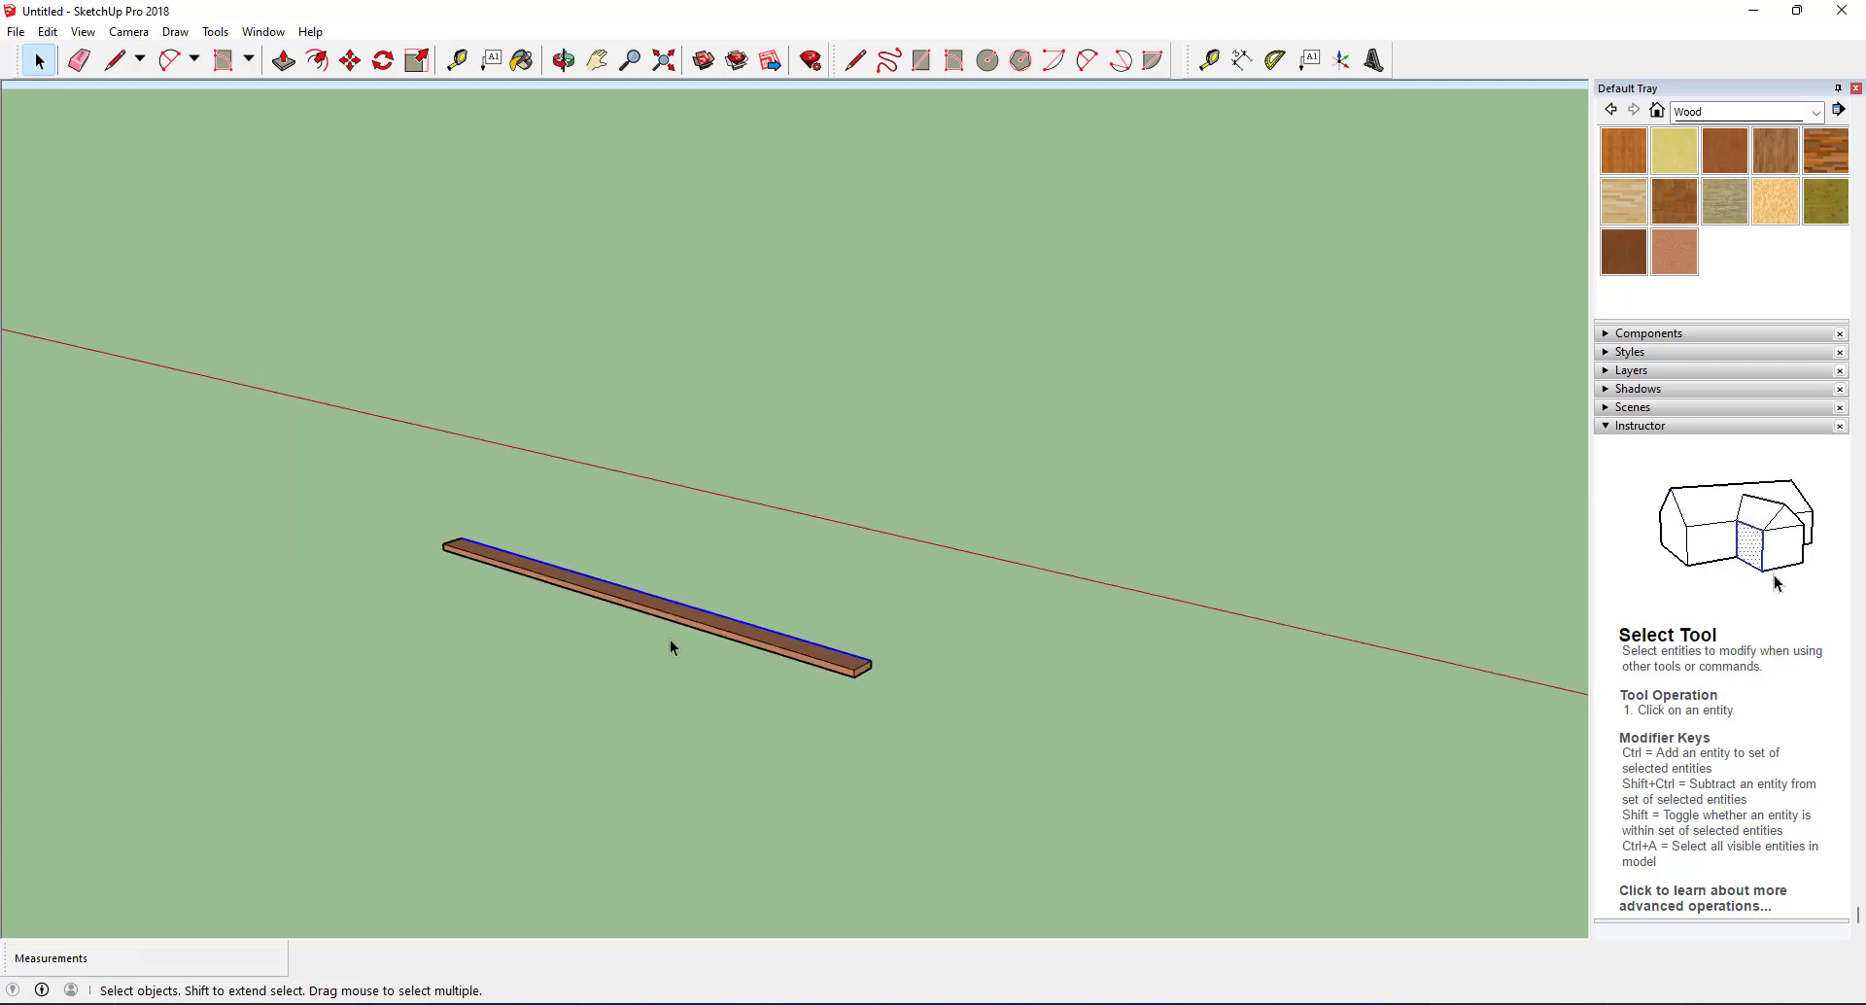
pyautogui.scroll(1, 669, 642)
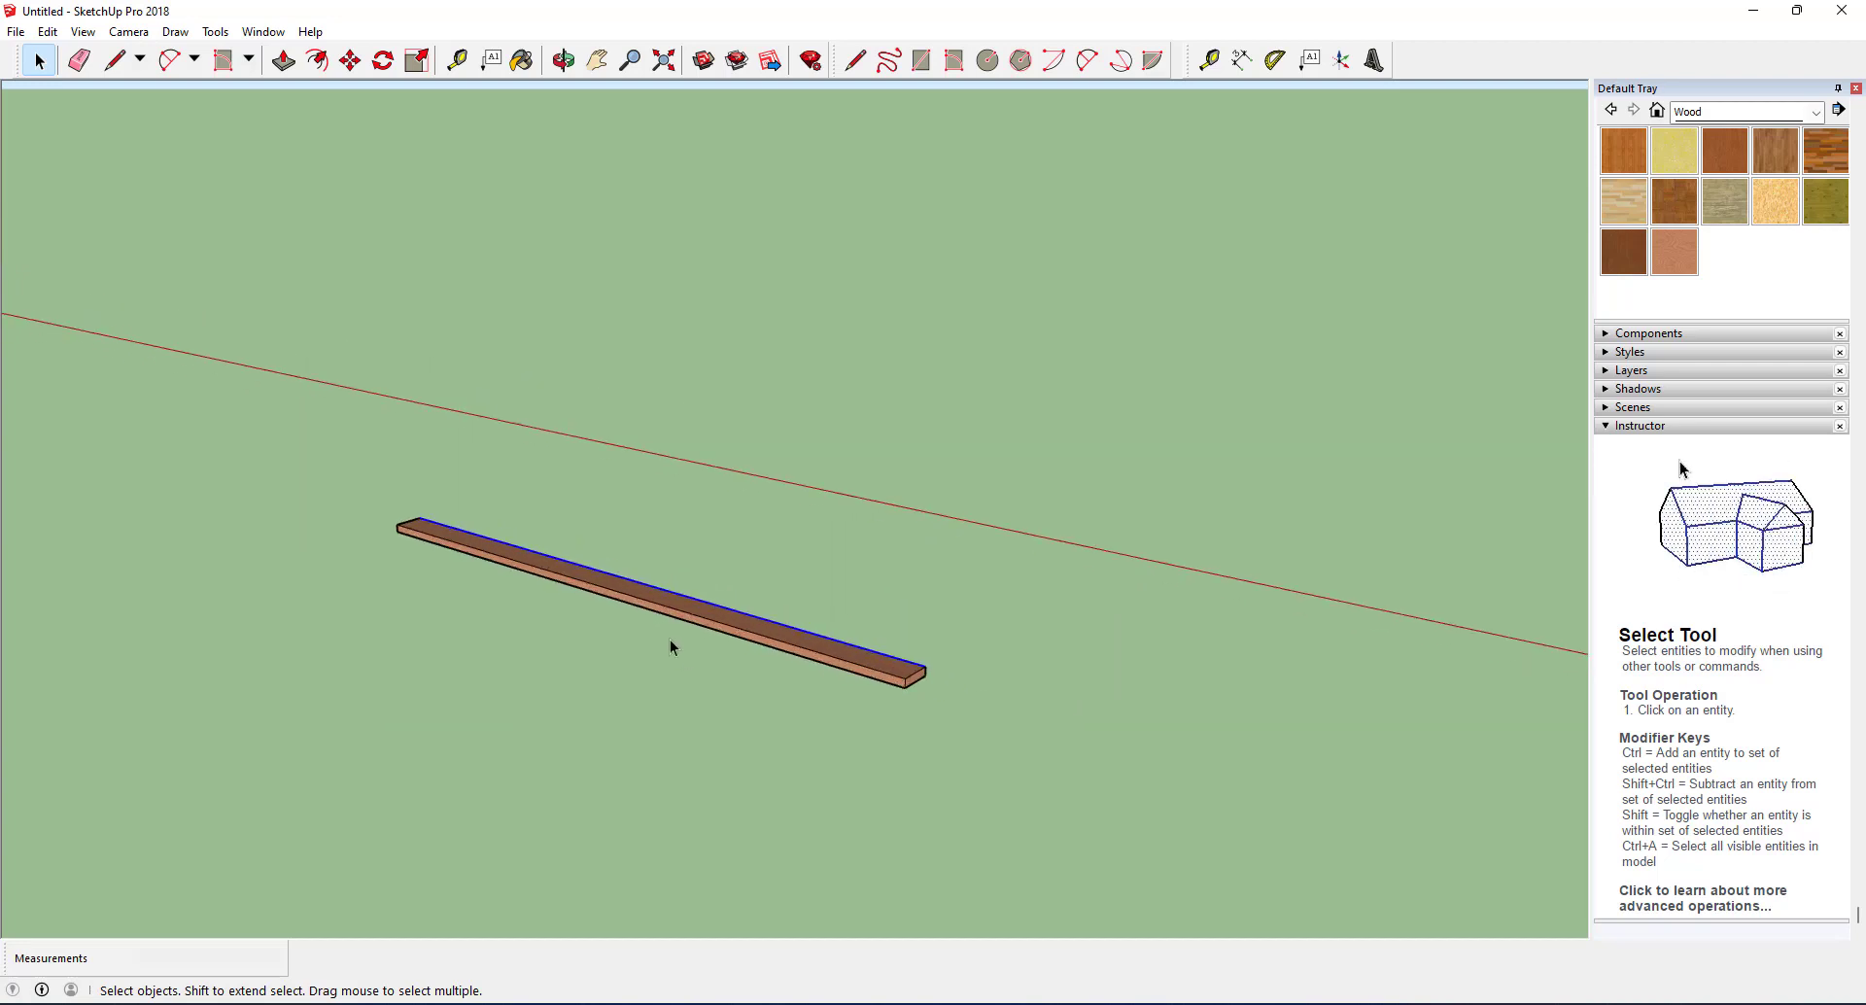
pyautogui.moveTo(357, 428); pyautogui.dragTo(994, 830)
pyautogui.rightClick(816, 657)
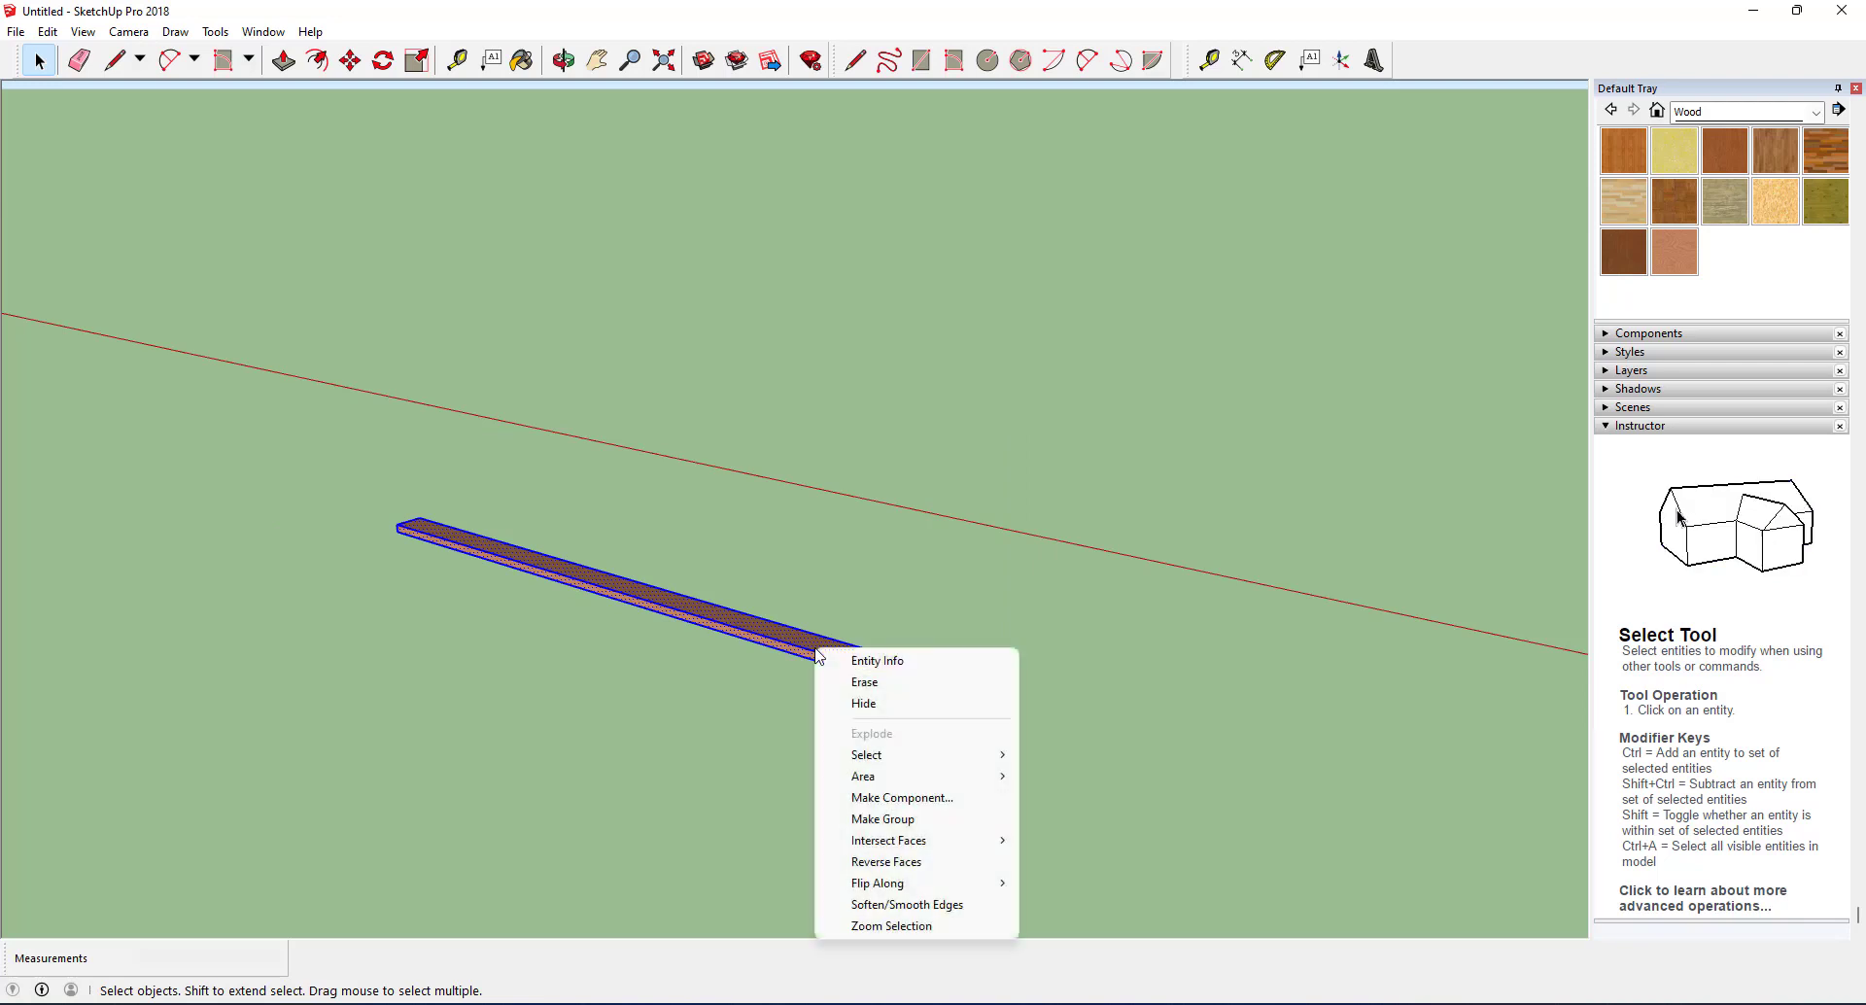
pyautogui.click(879, 821)
pyautogui.click(863, 774)
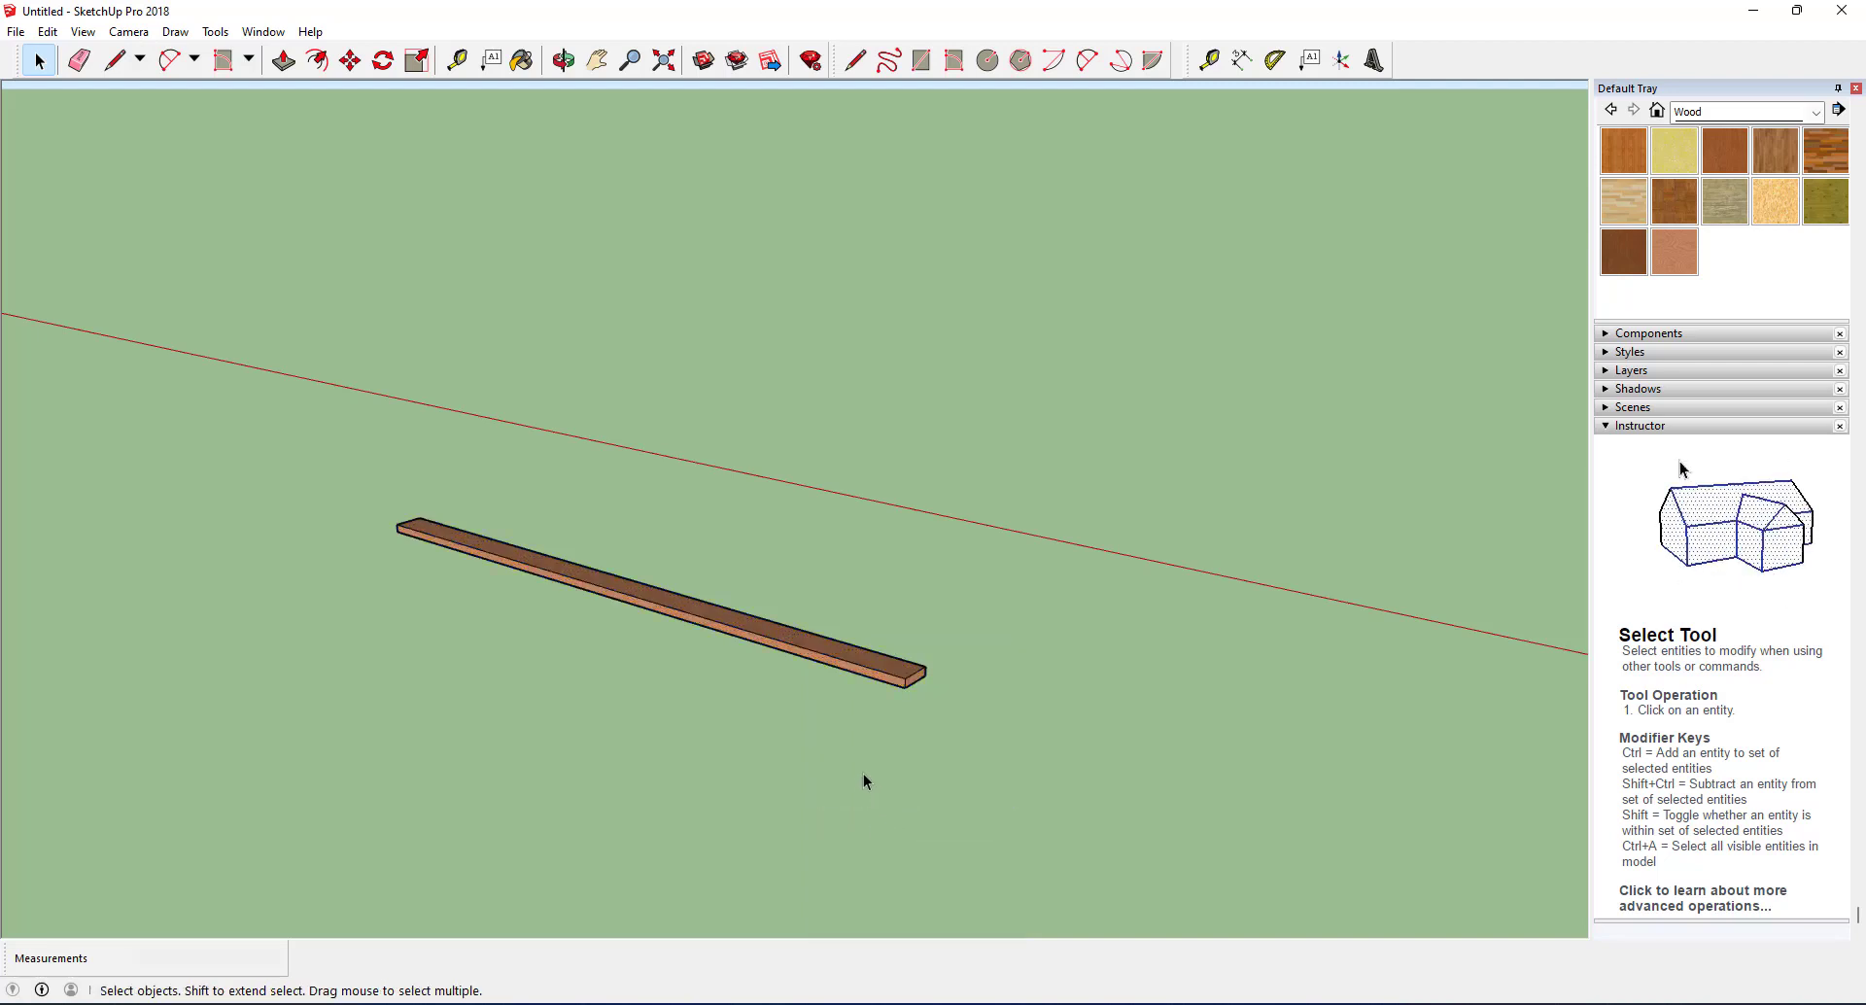
# Move the board group around freely as one object and set it down about 5/16" from its starting point.
pyautogui.click(809, 638)
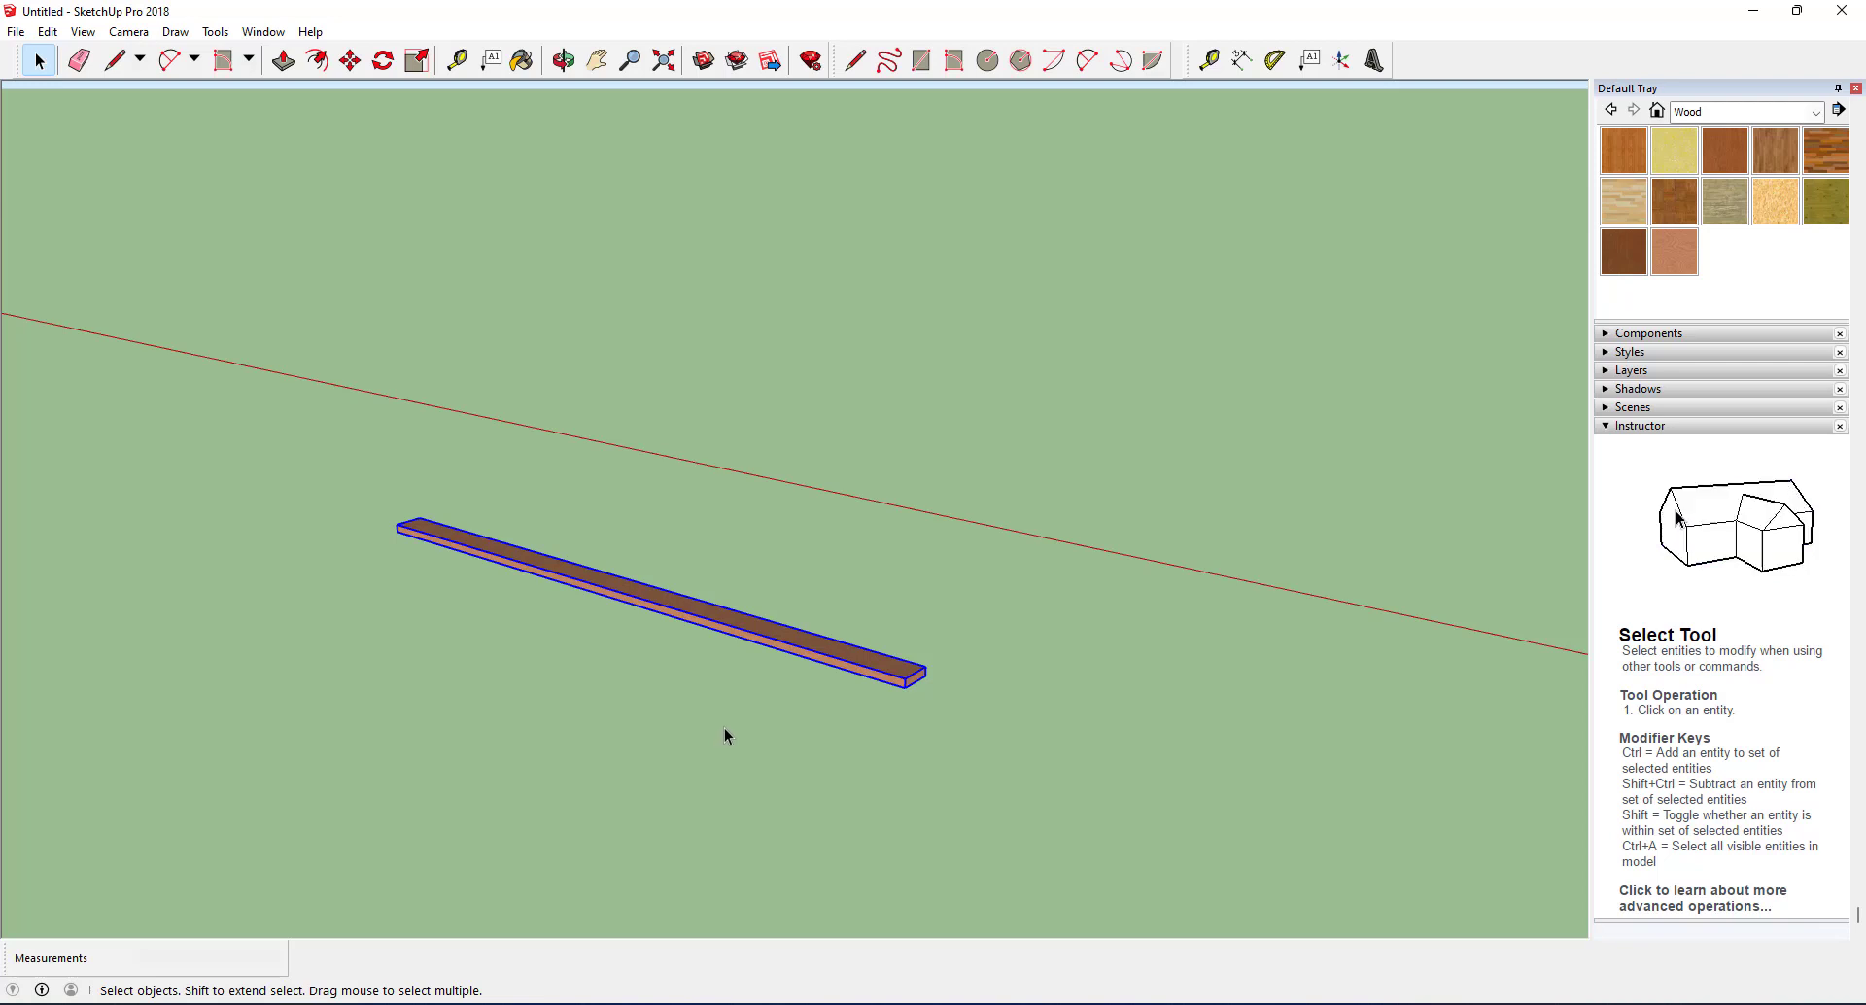
pyautogui.press('m')
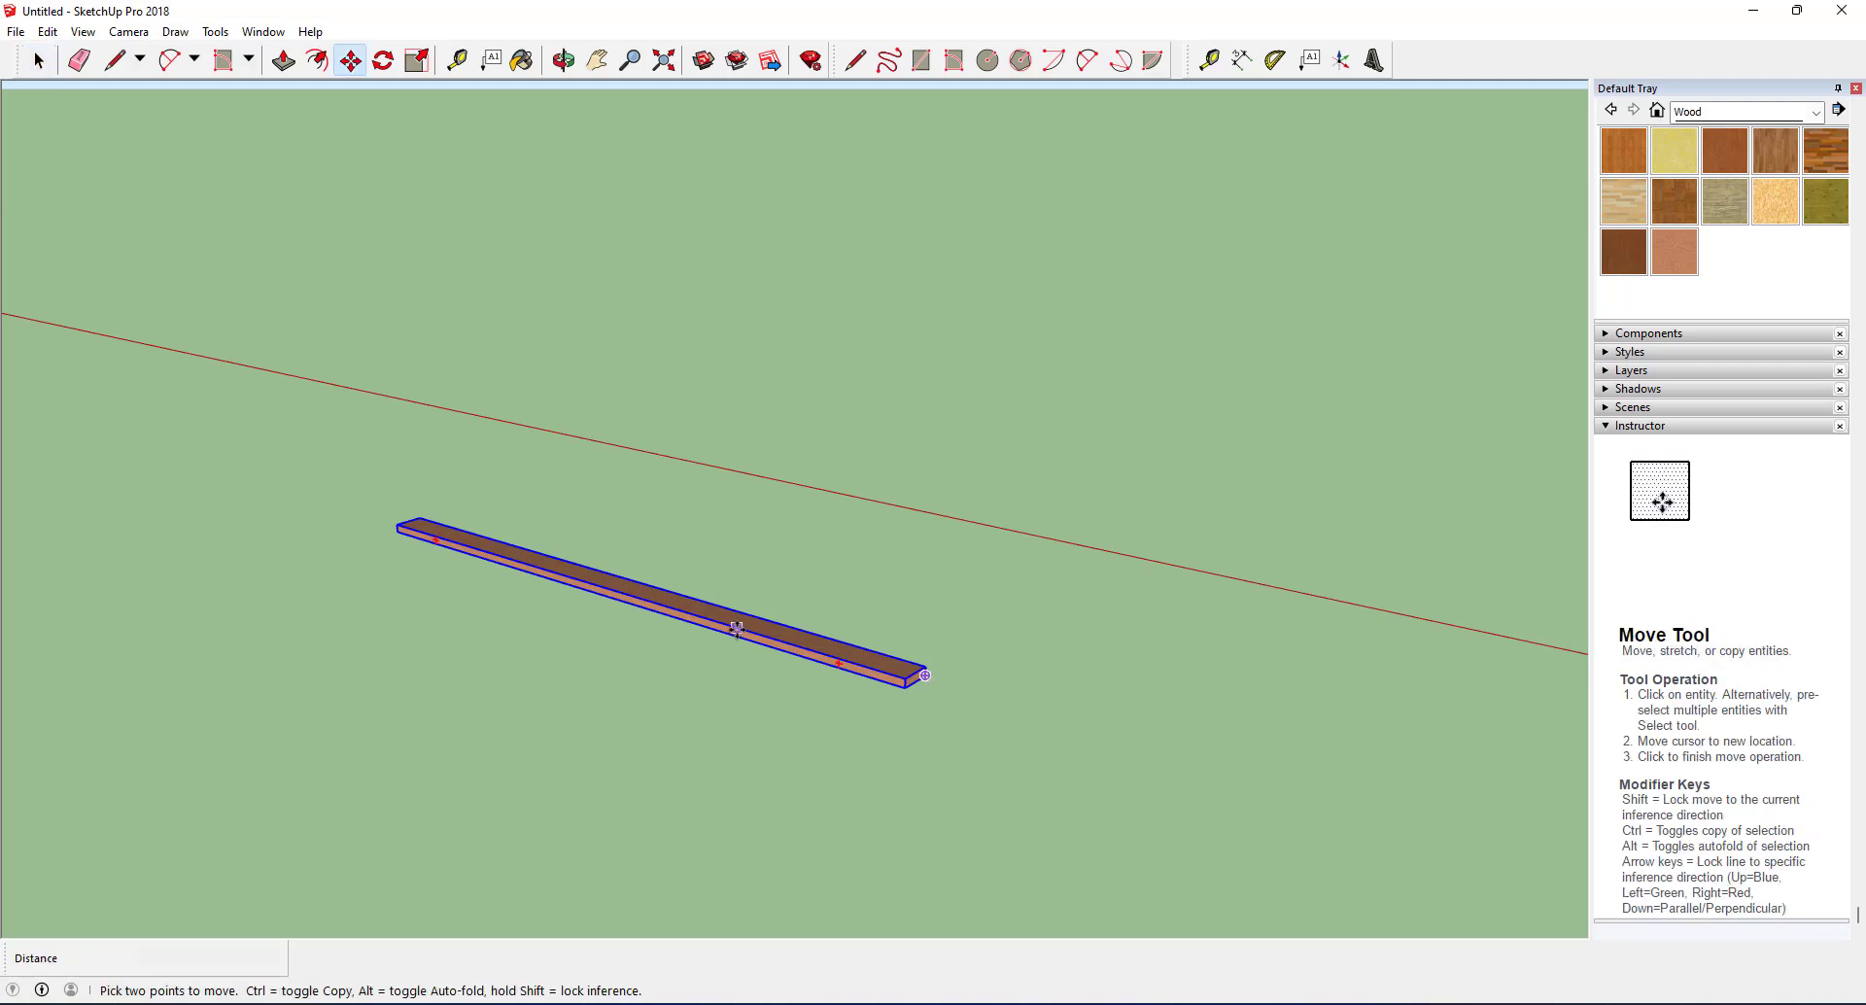
pyautogui.click(729, 696)
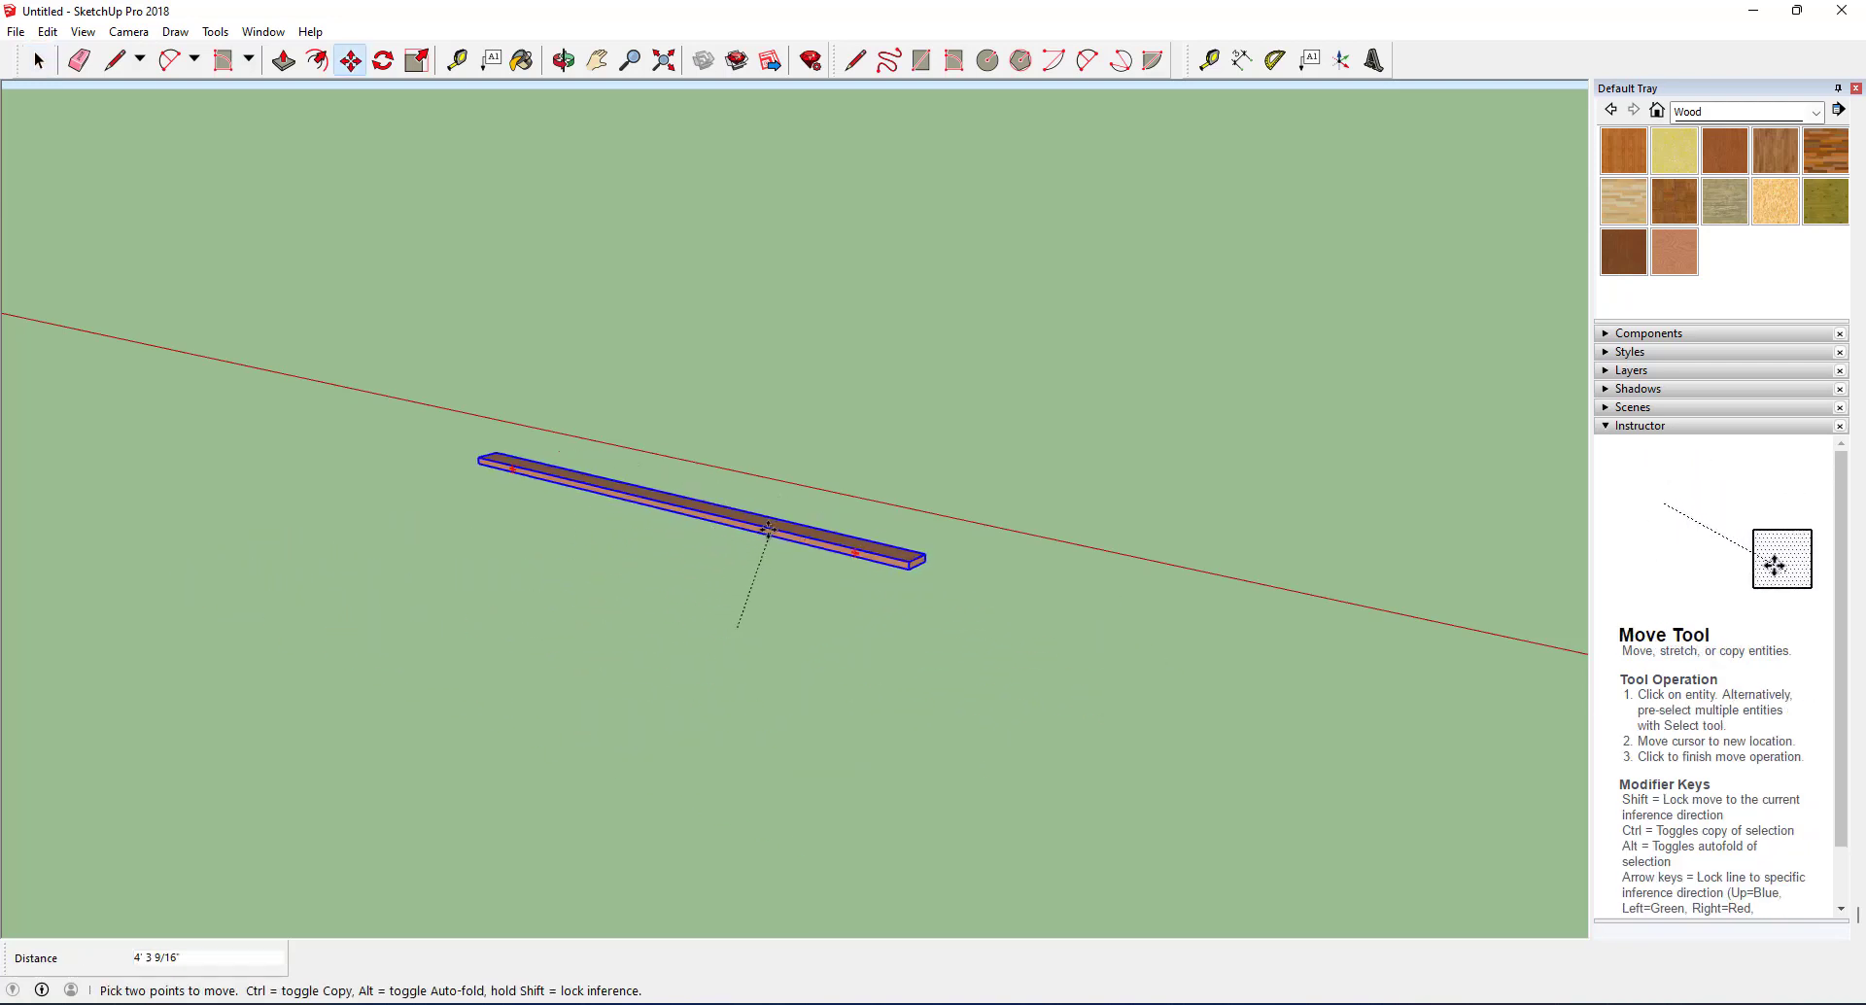
pyautogui.click(737, 635)
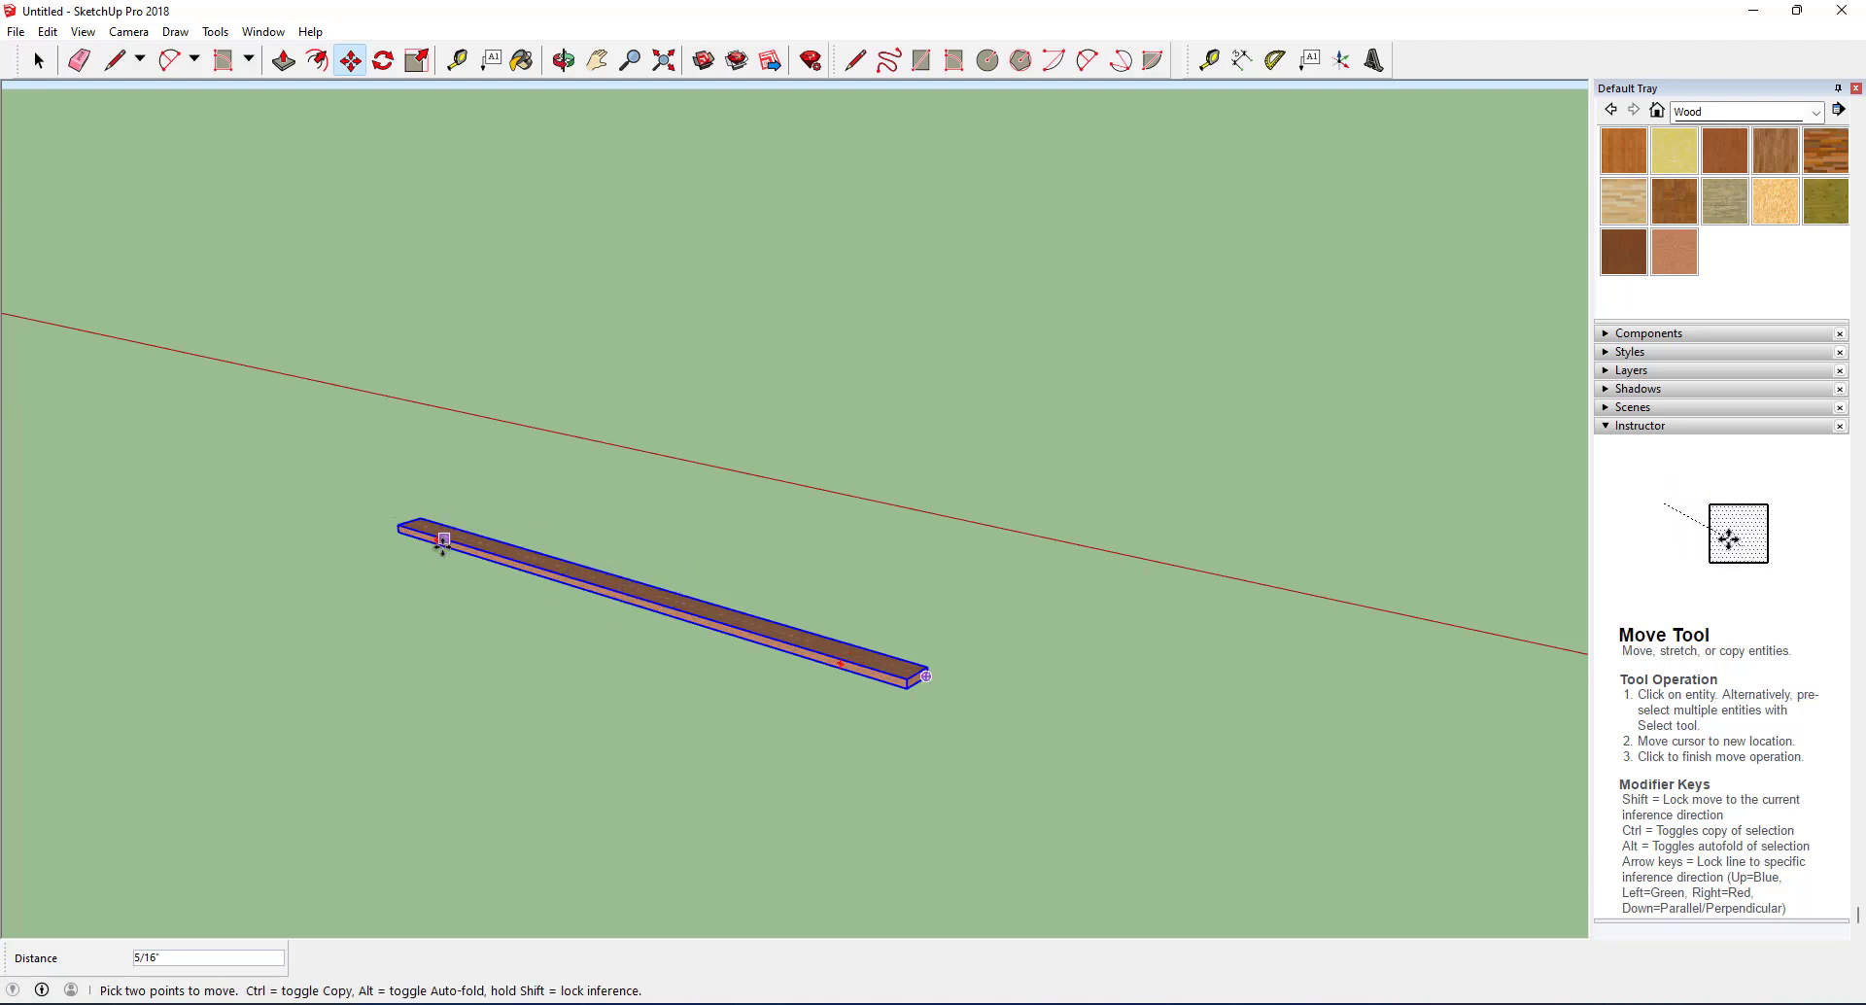
# Rotate the board group by -180° about the green axis, using the Move tool's rotation grip on its front long side.
pyautogui.click(442, 541)
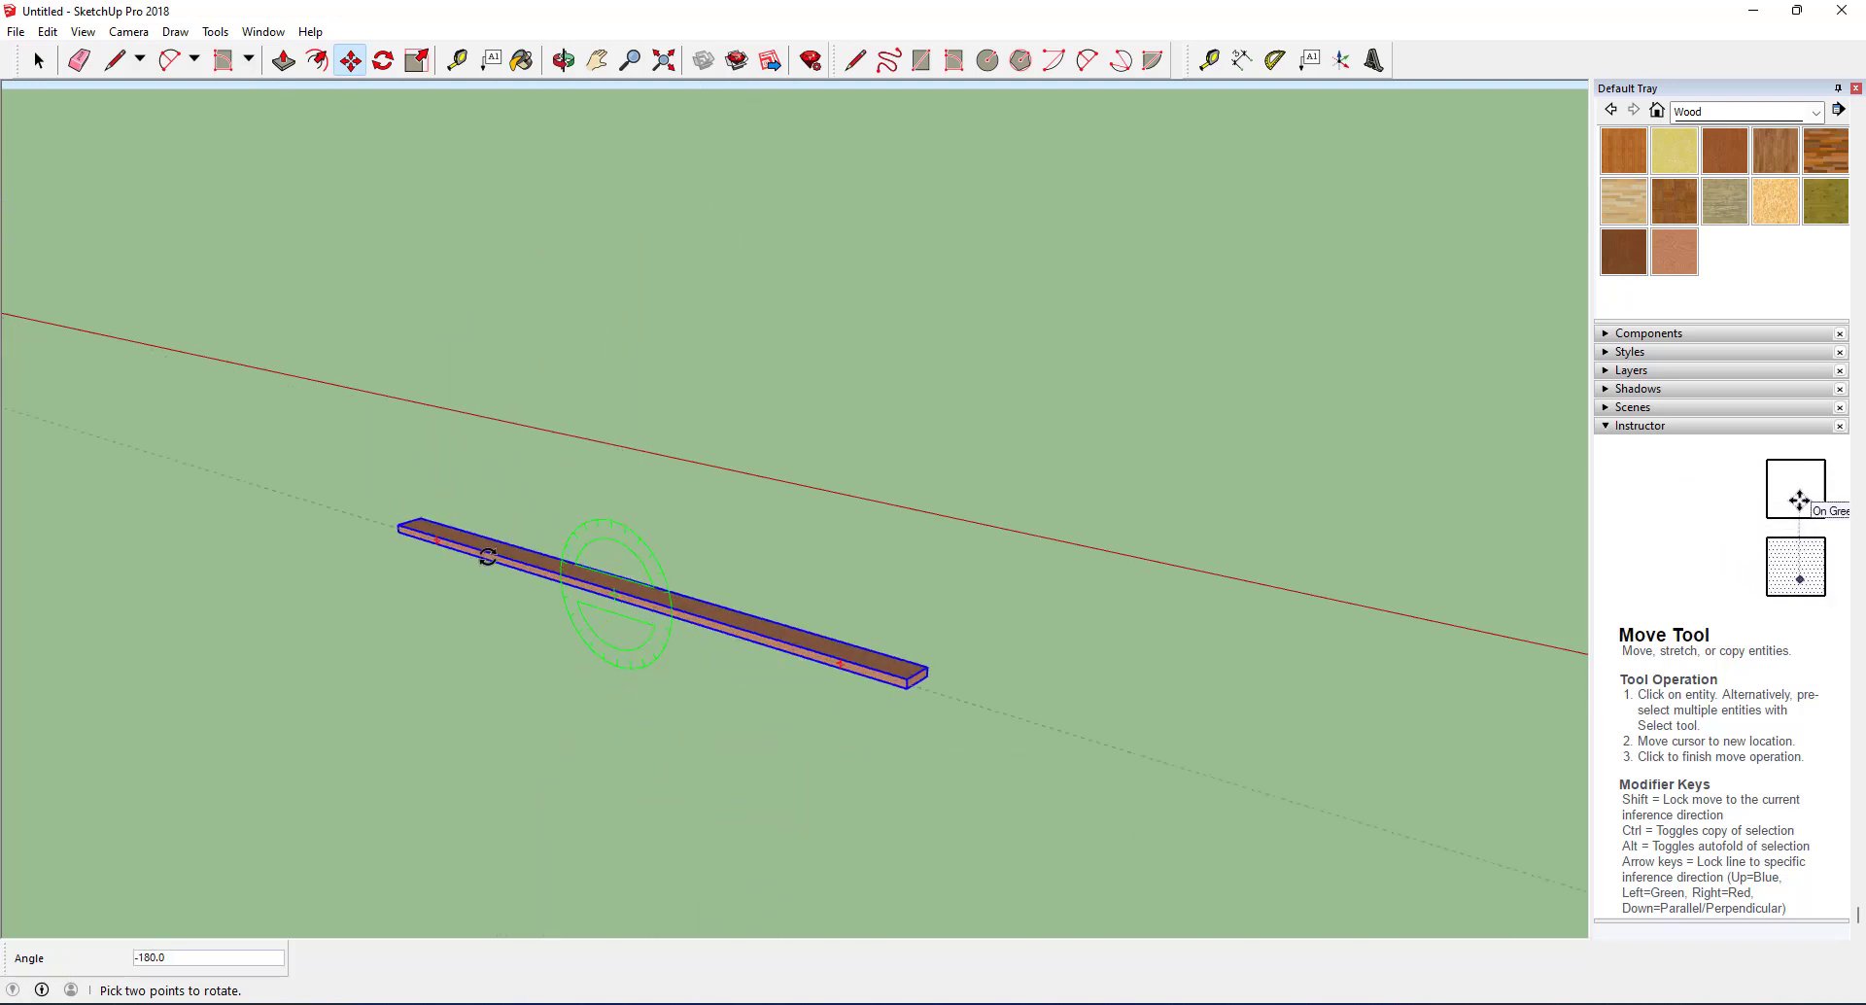
pyautogui.click(488, 556)
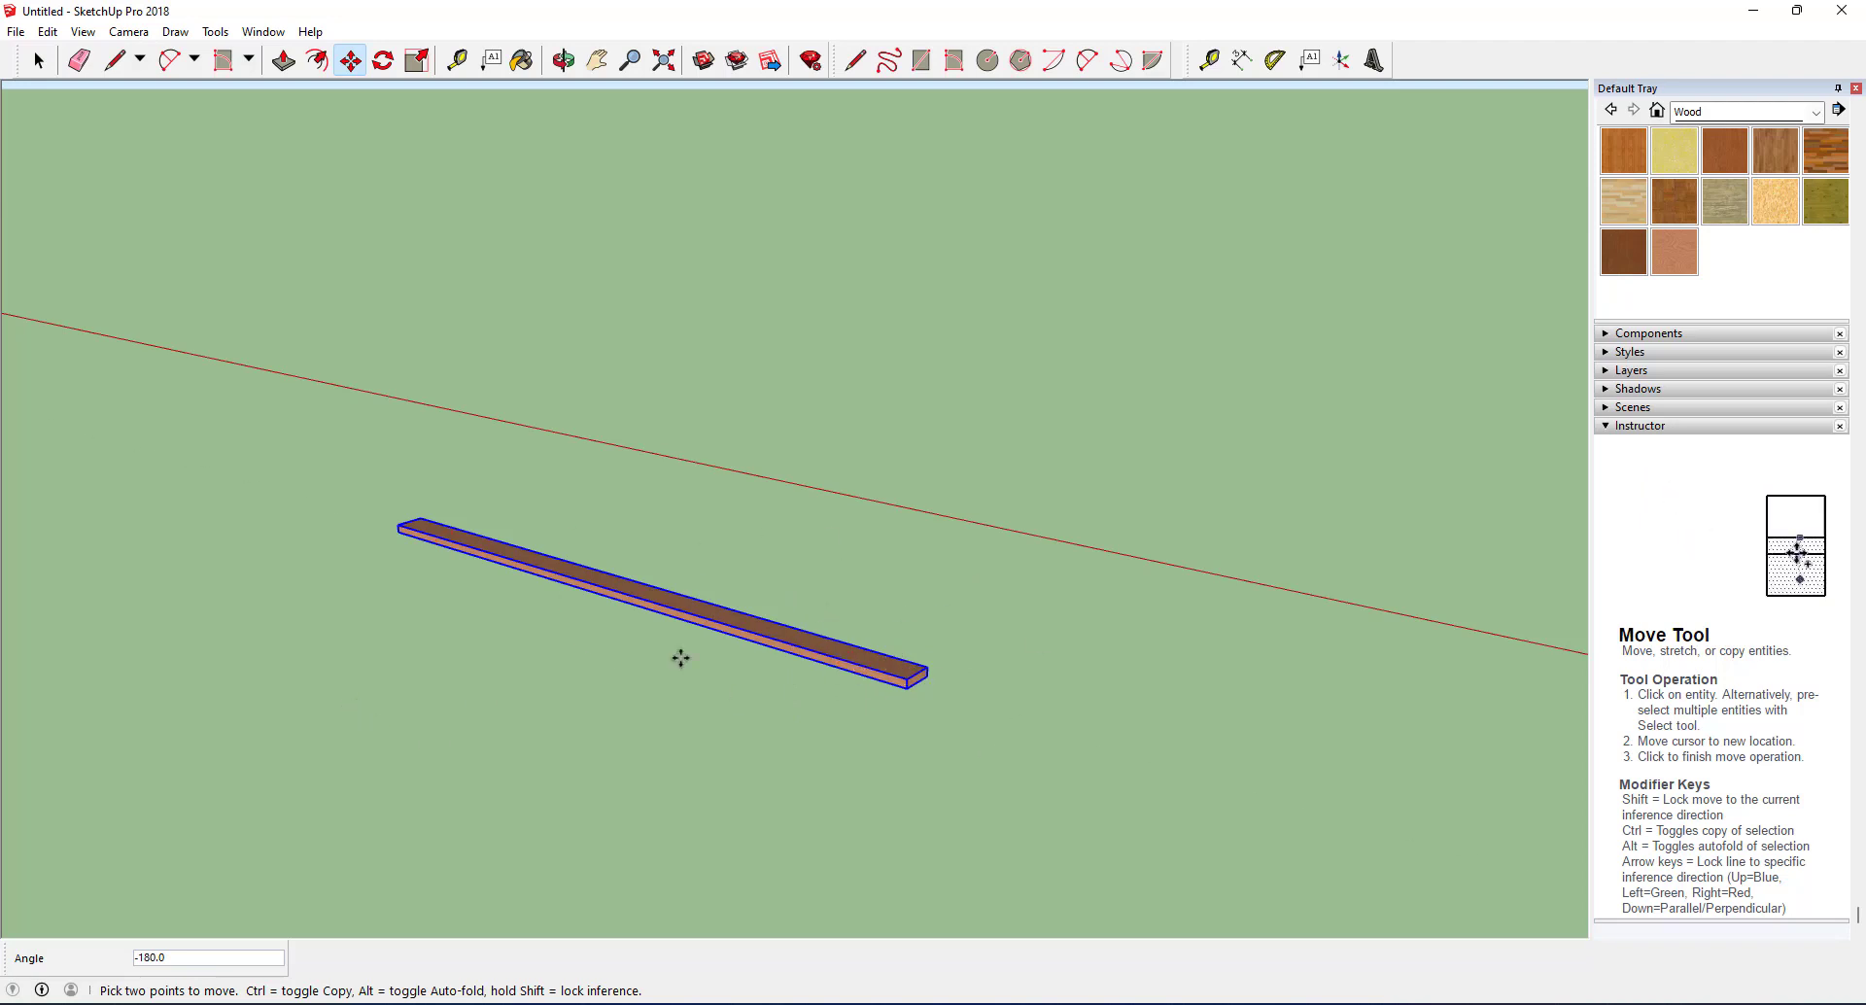
pyautogui.scroll(2, 682, 656)
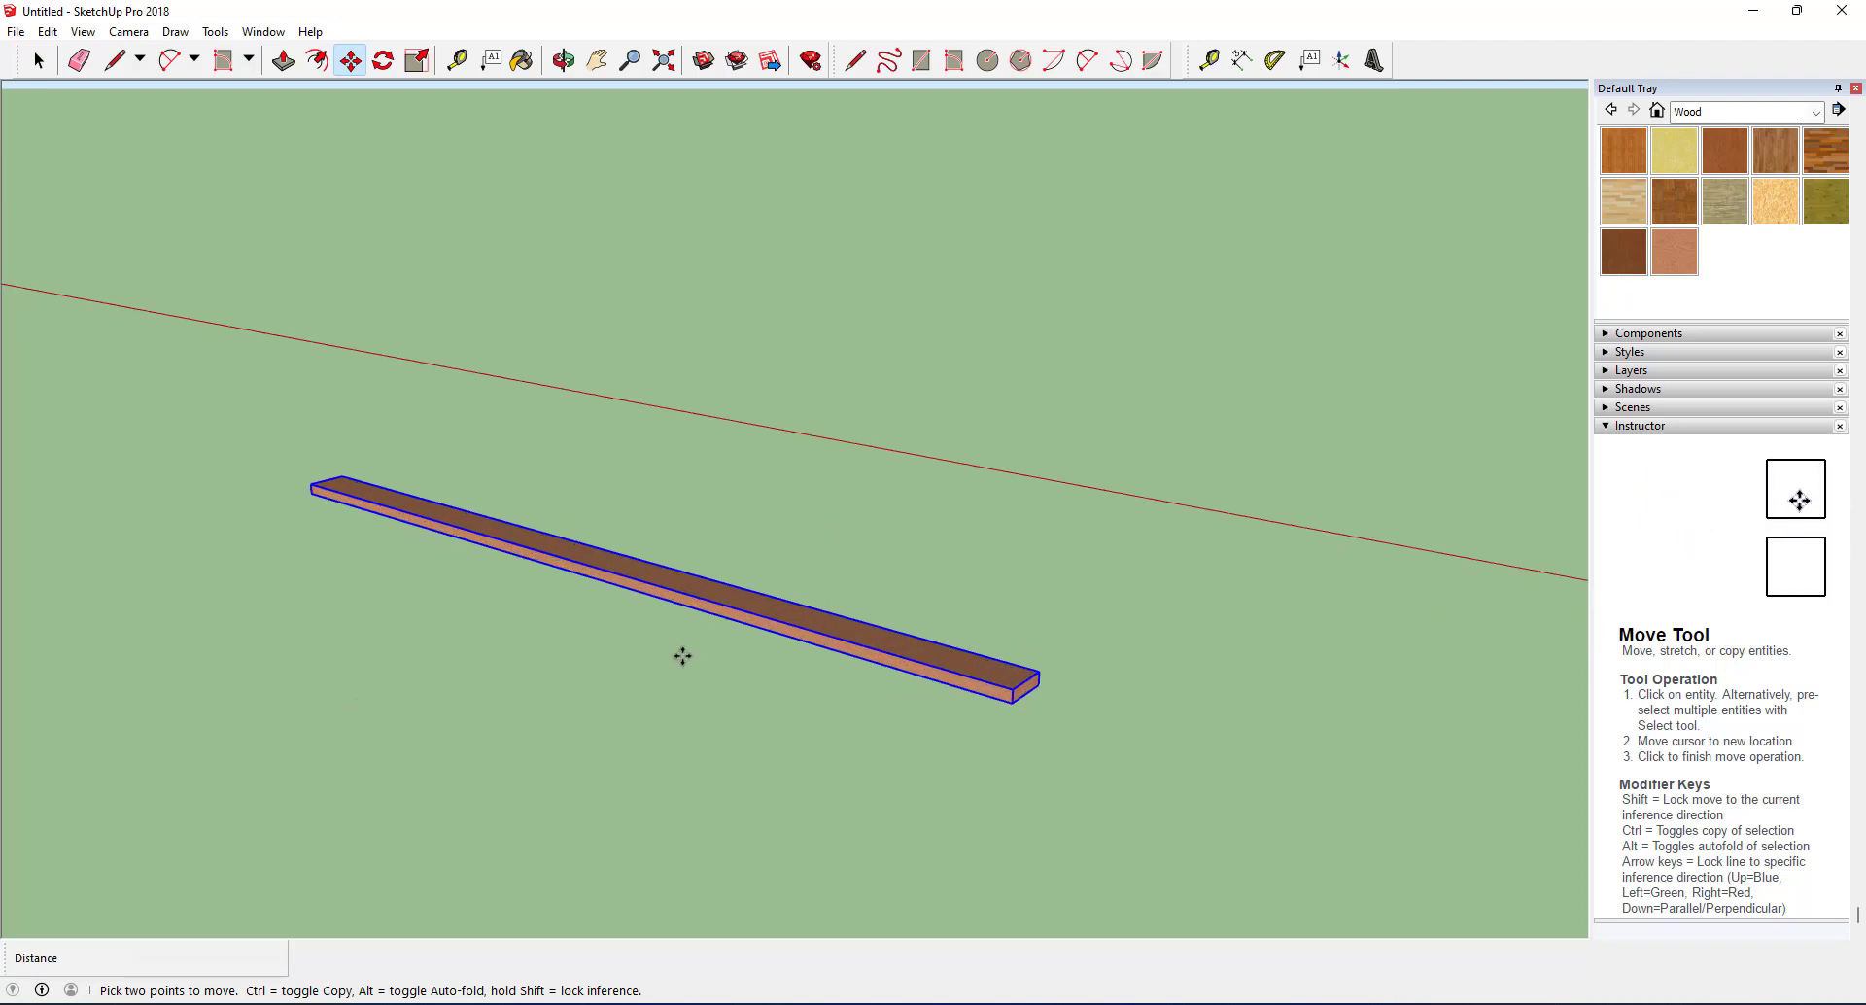